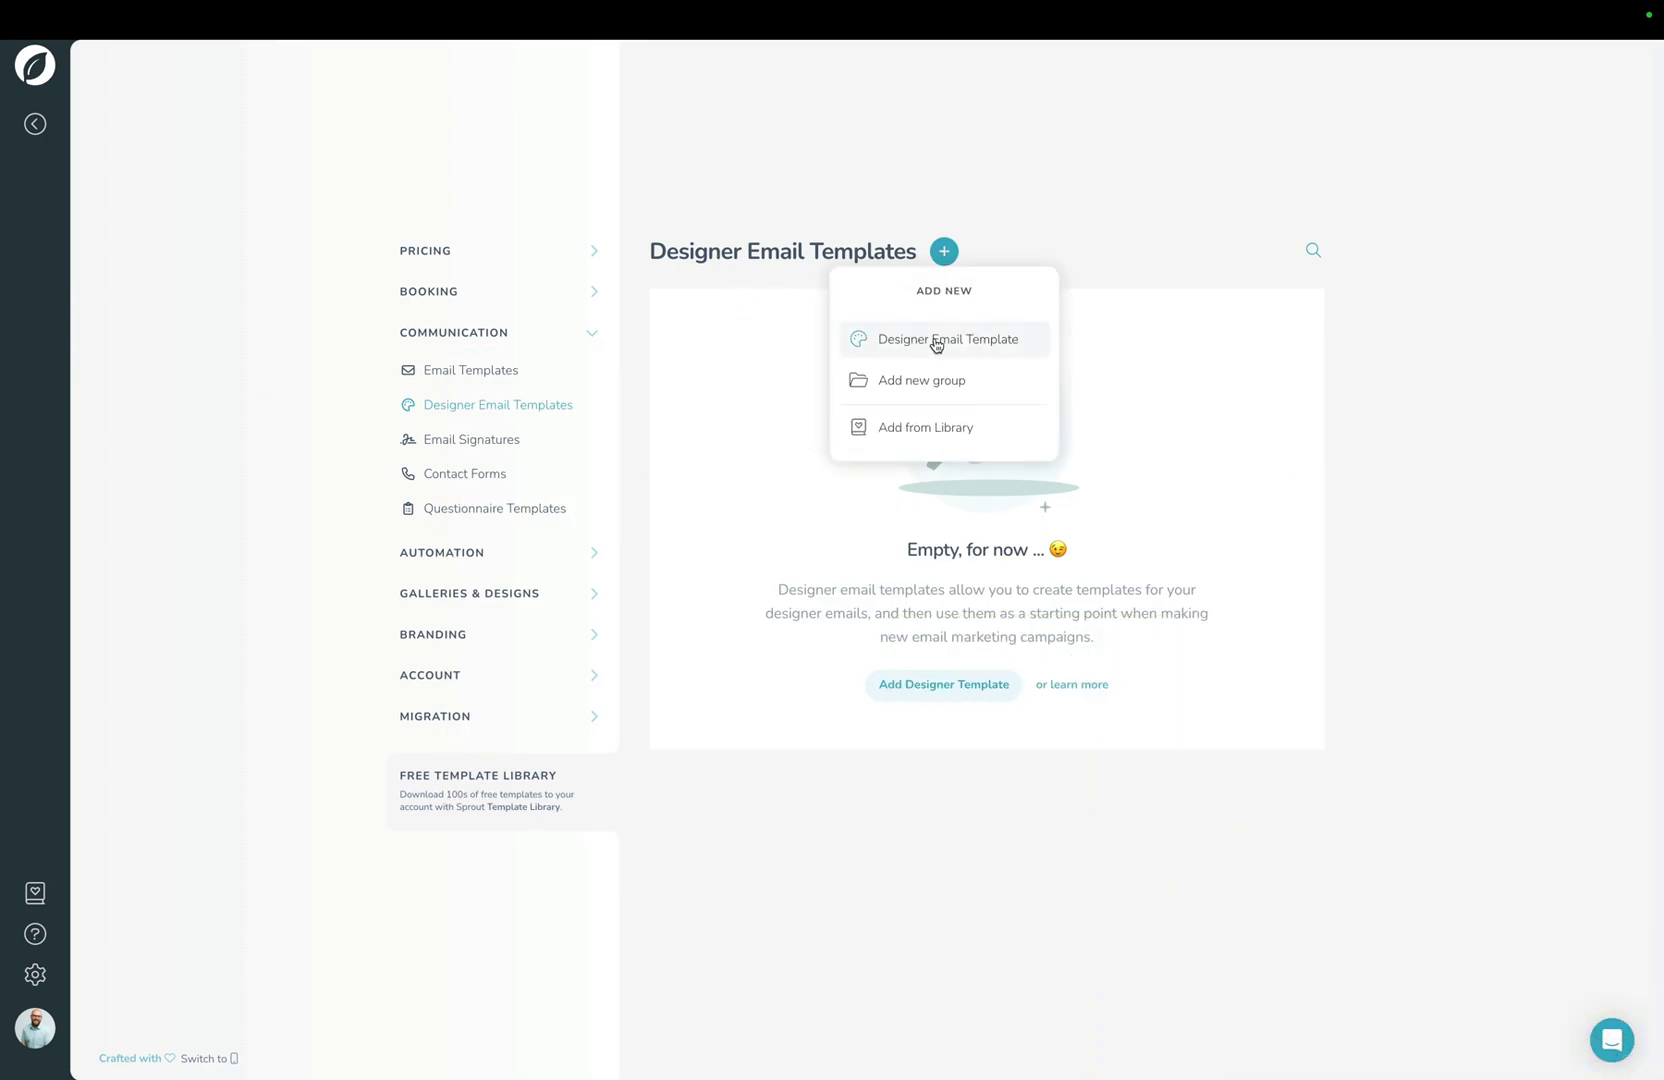
Create a new Designer Email and browse templates such as Funky Fun, Bold & Yellow and Bold & Simple.
left_click(936, 340)
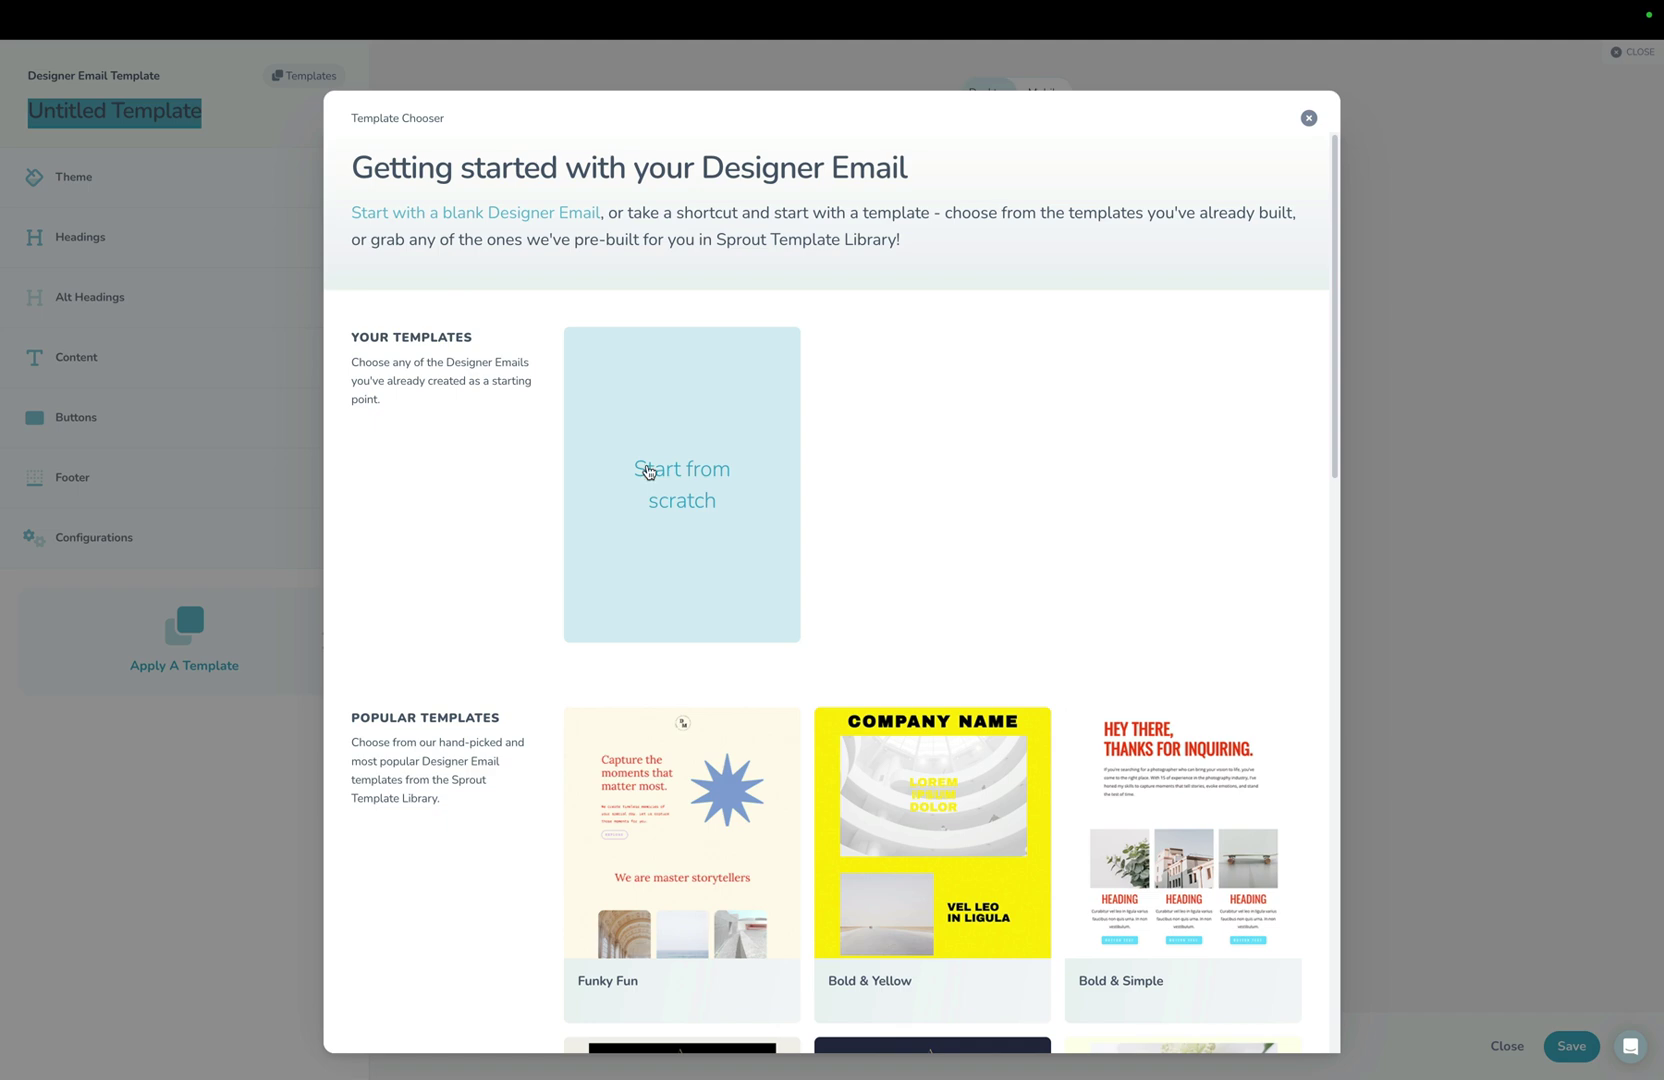
scroll(652, 472, "down", 5)
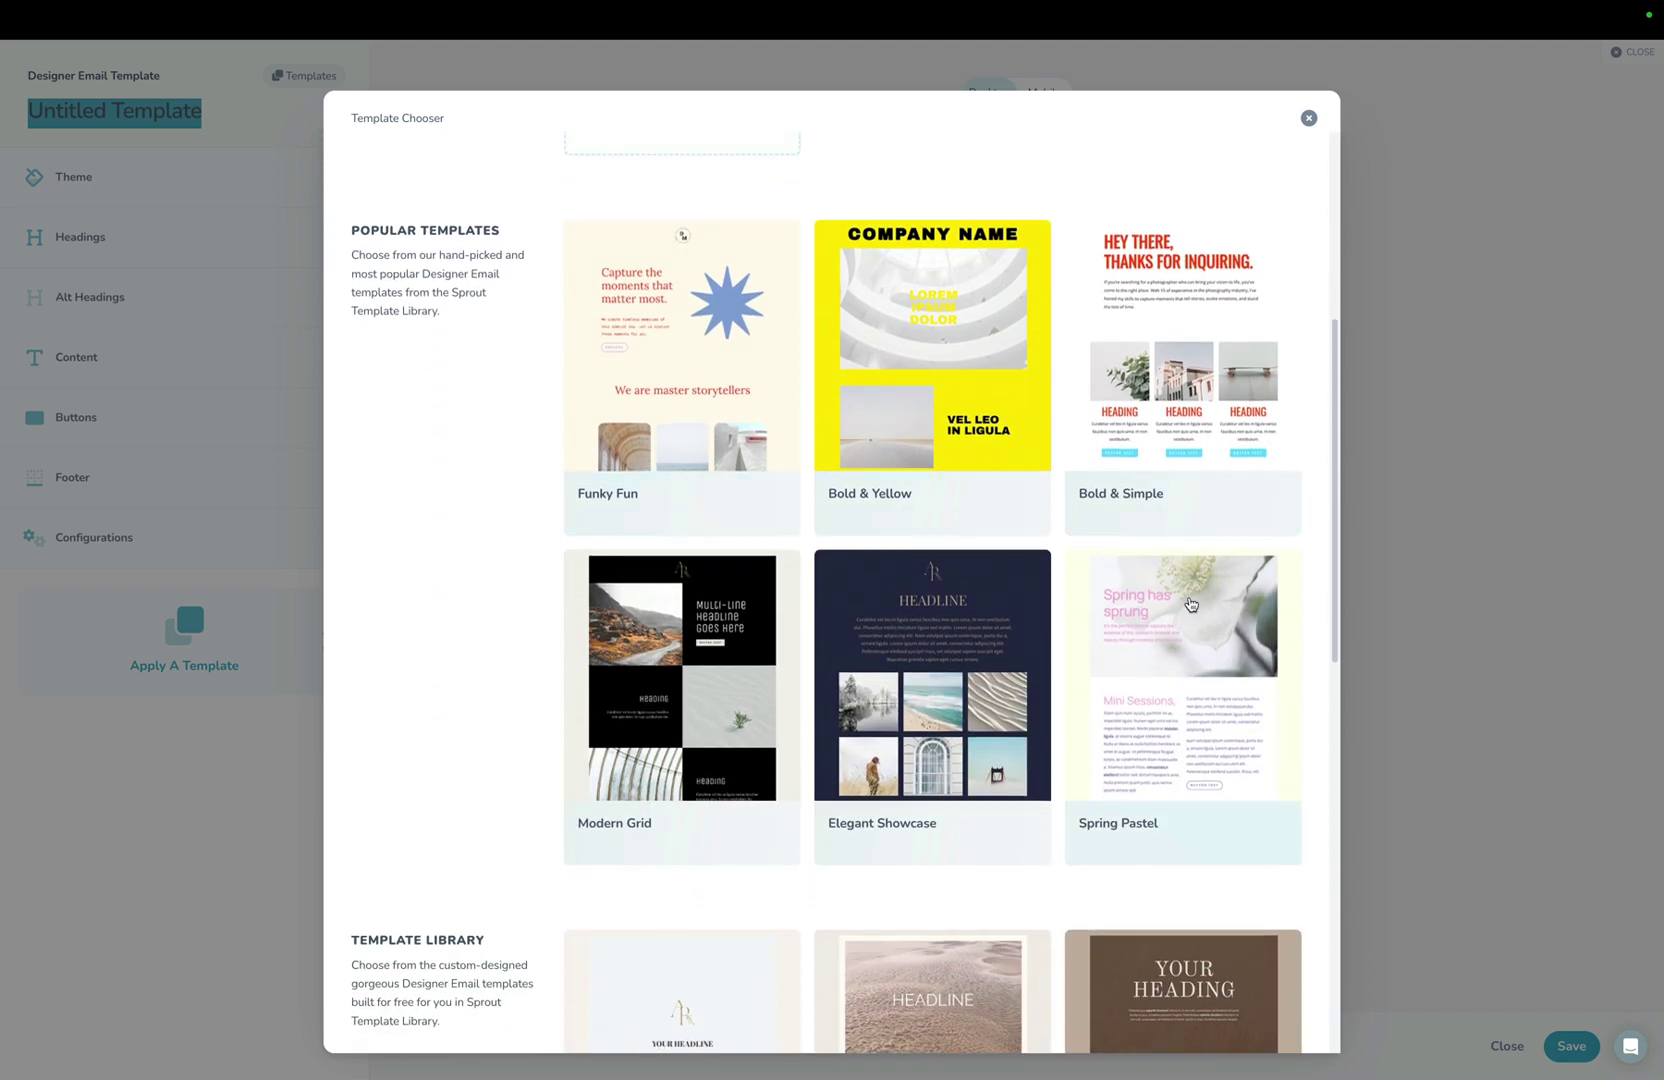
scroll(665, 670, "down", 7)
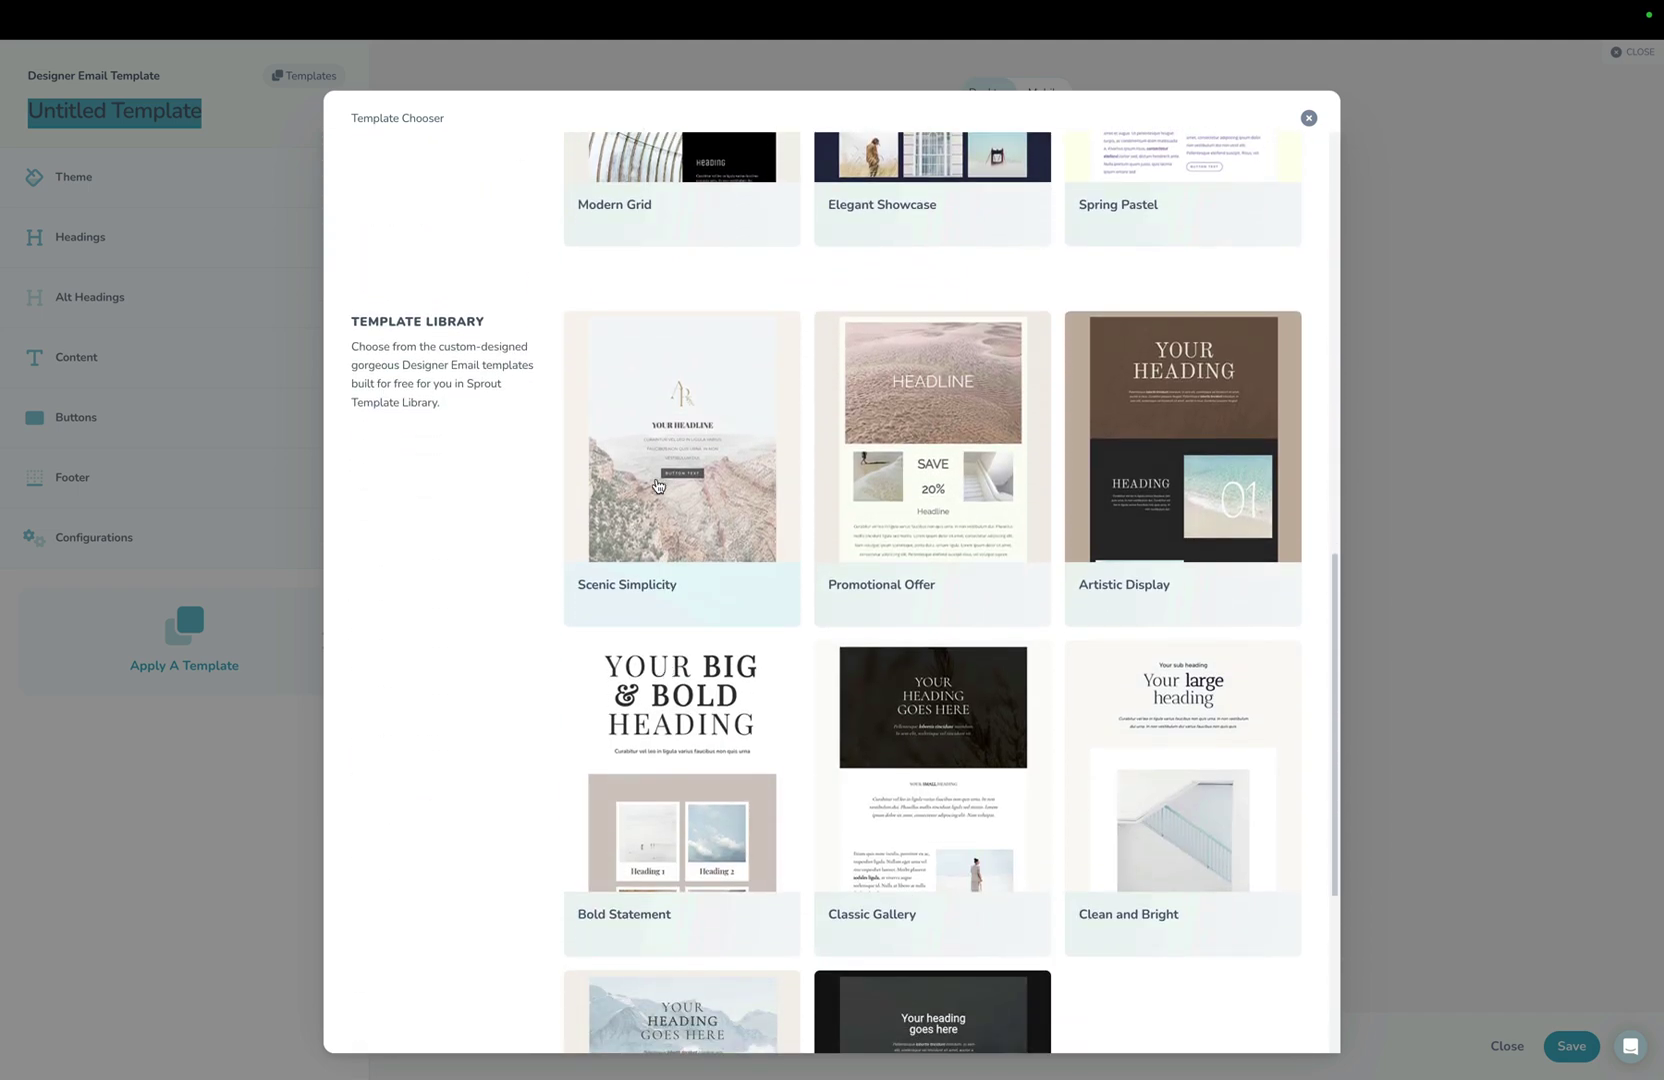
scroll(1178, 643, "down", 2)
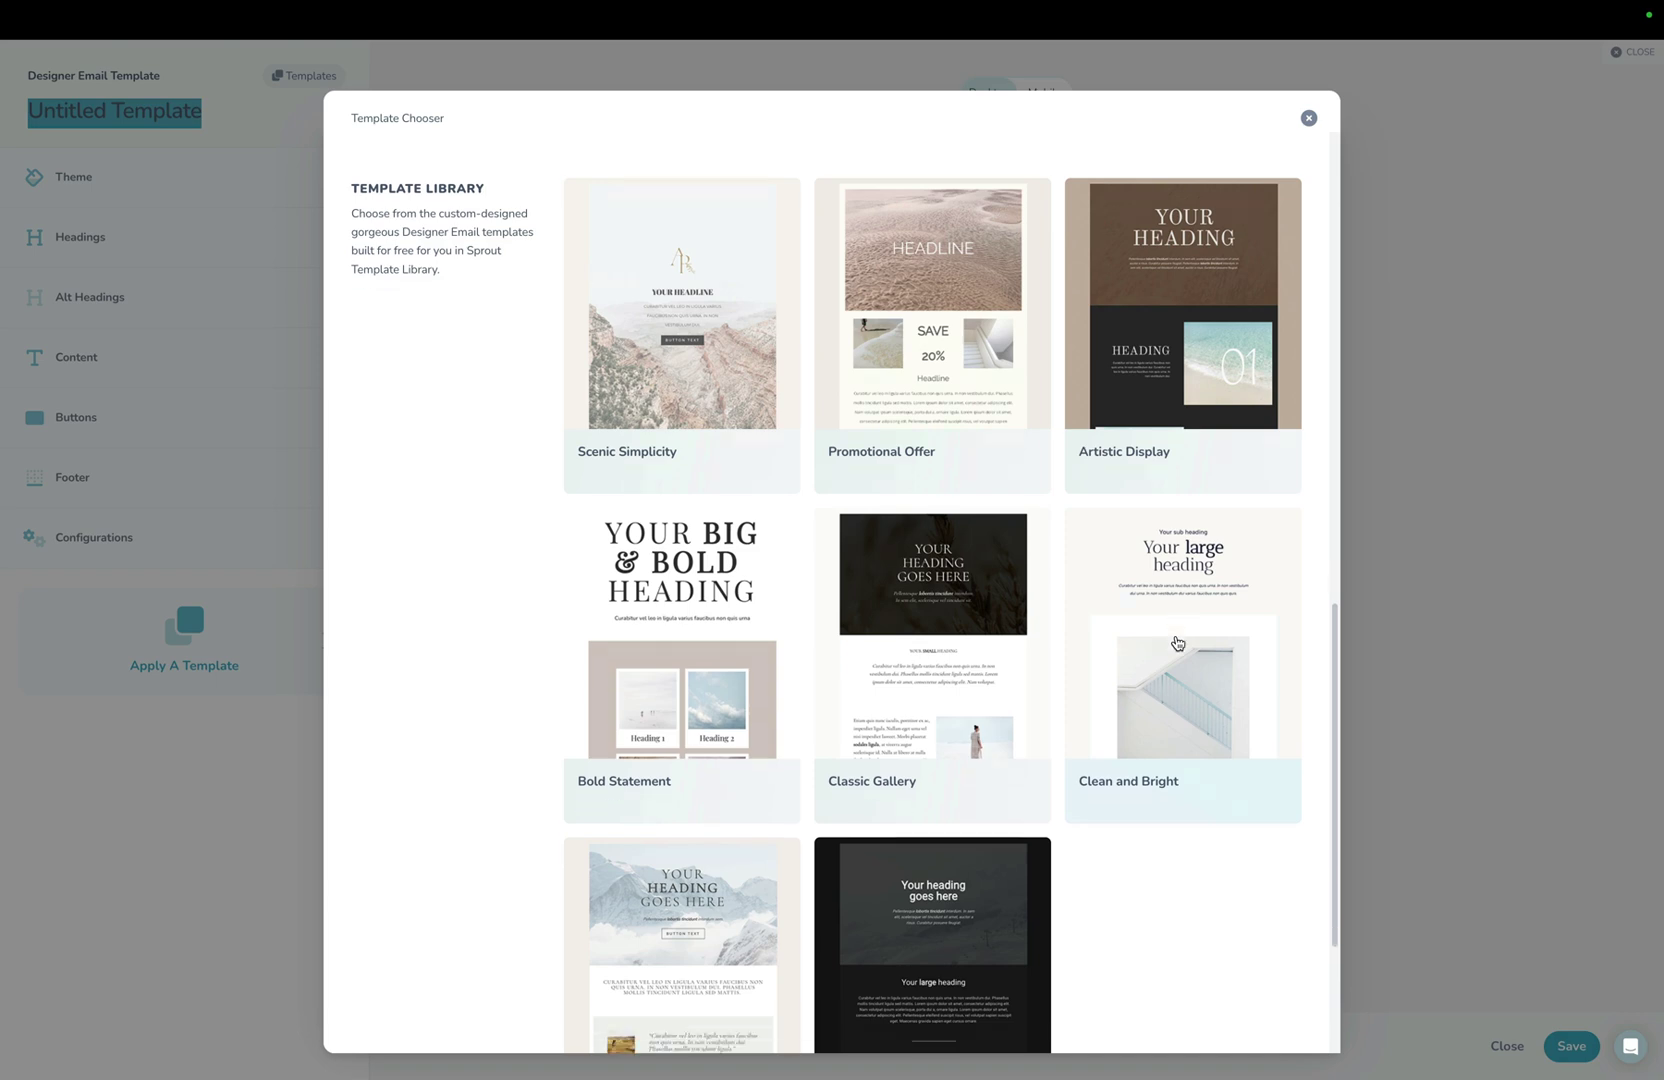
scroll(1178, 643, "up", 13)
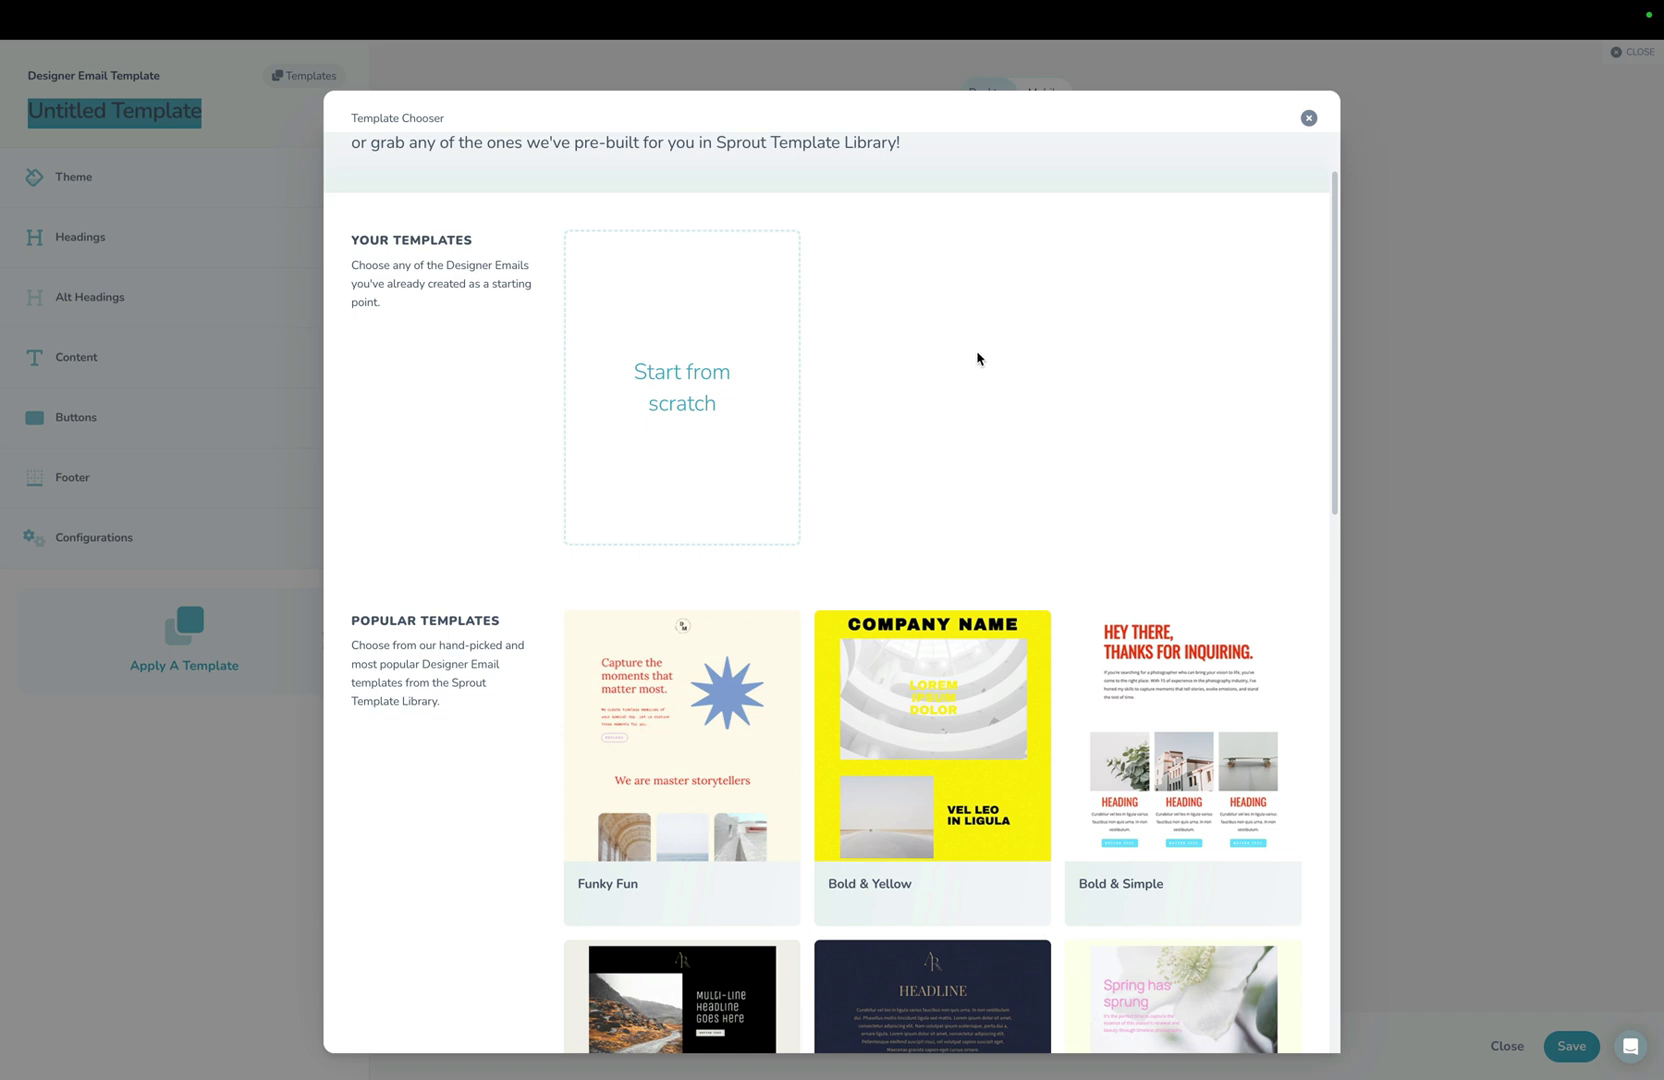
Begin from a blank design and add Hero Image, Two Image and Quote sections in that order.
left_click(729, 394)
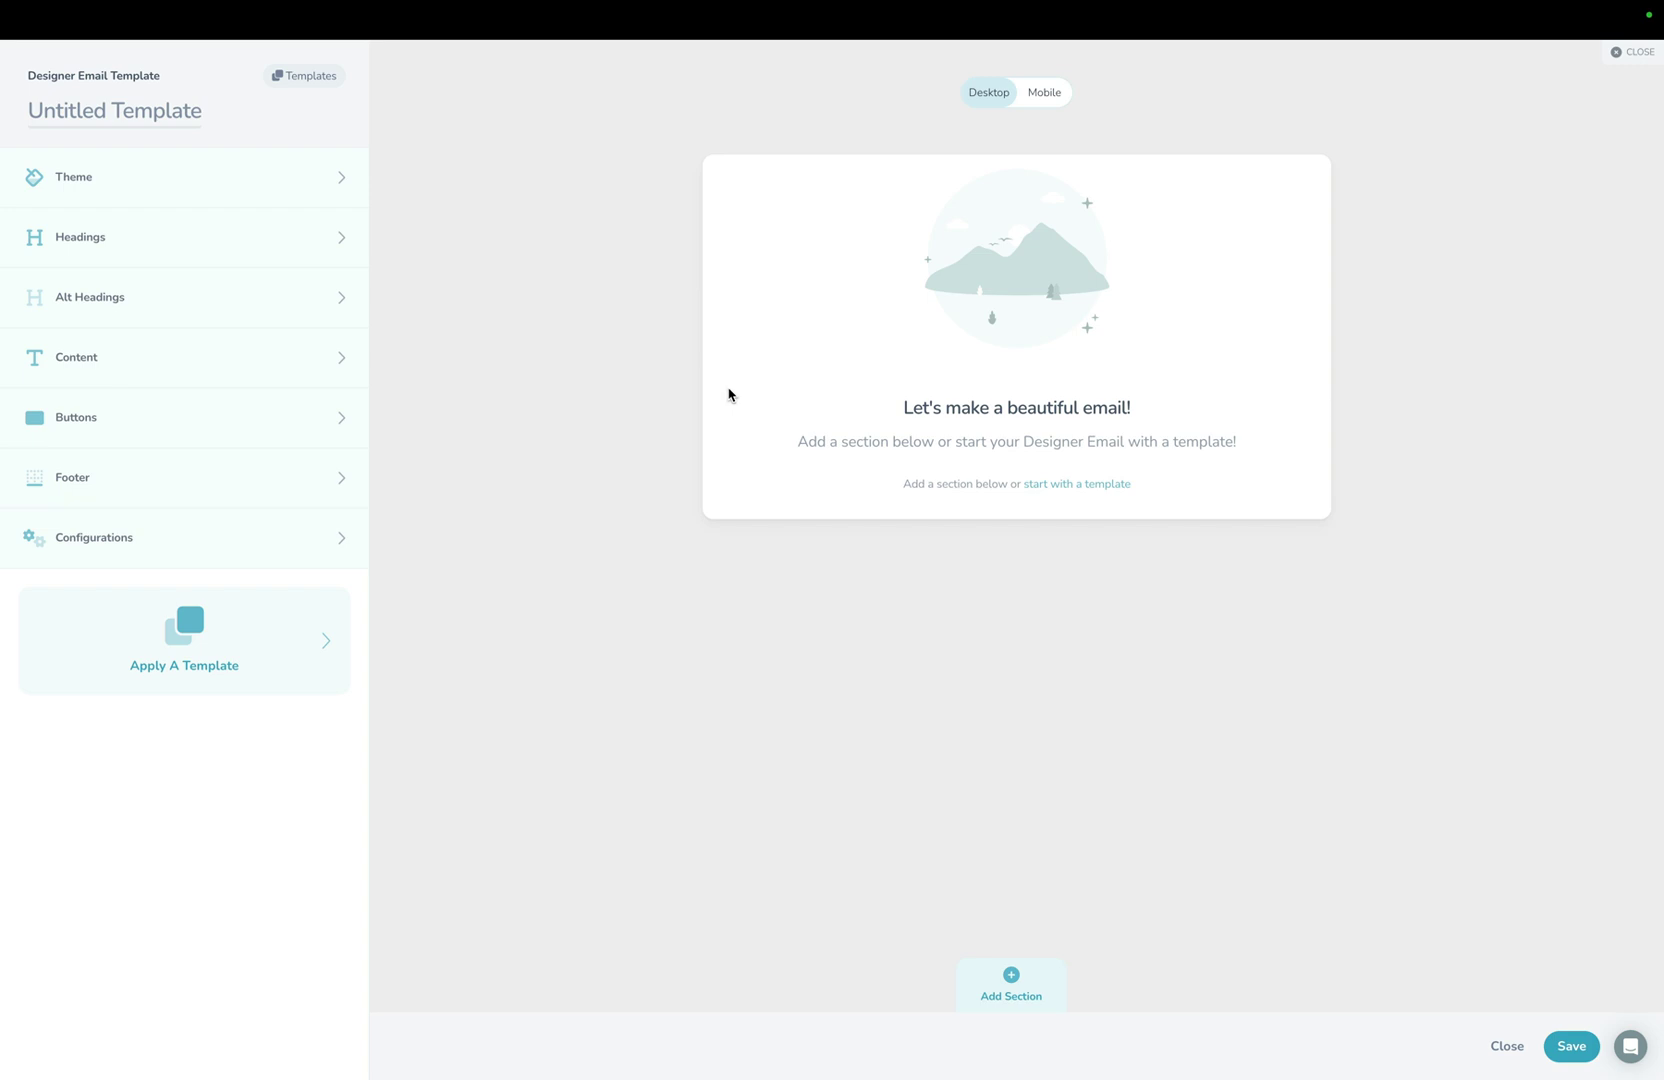
left_click(984, 974)
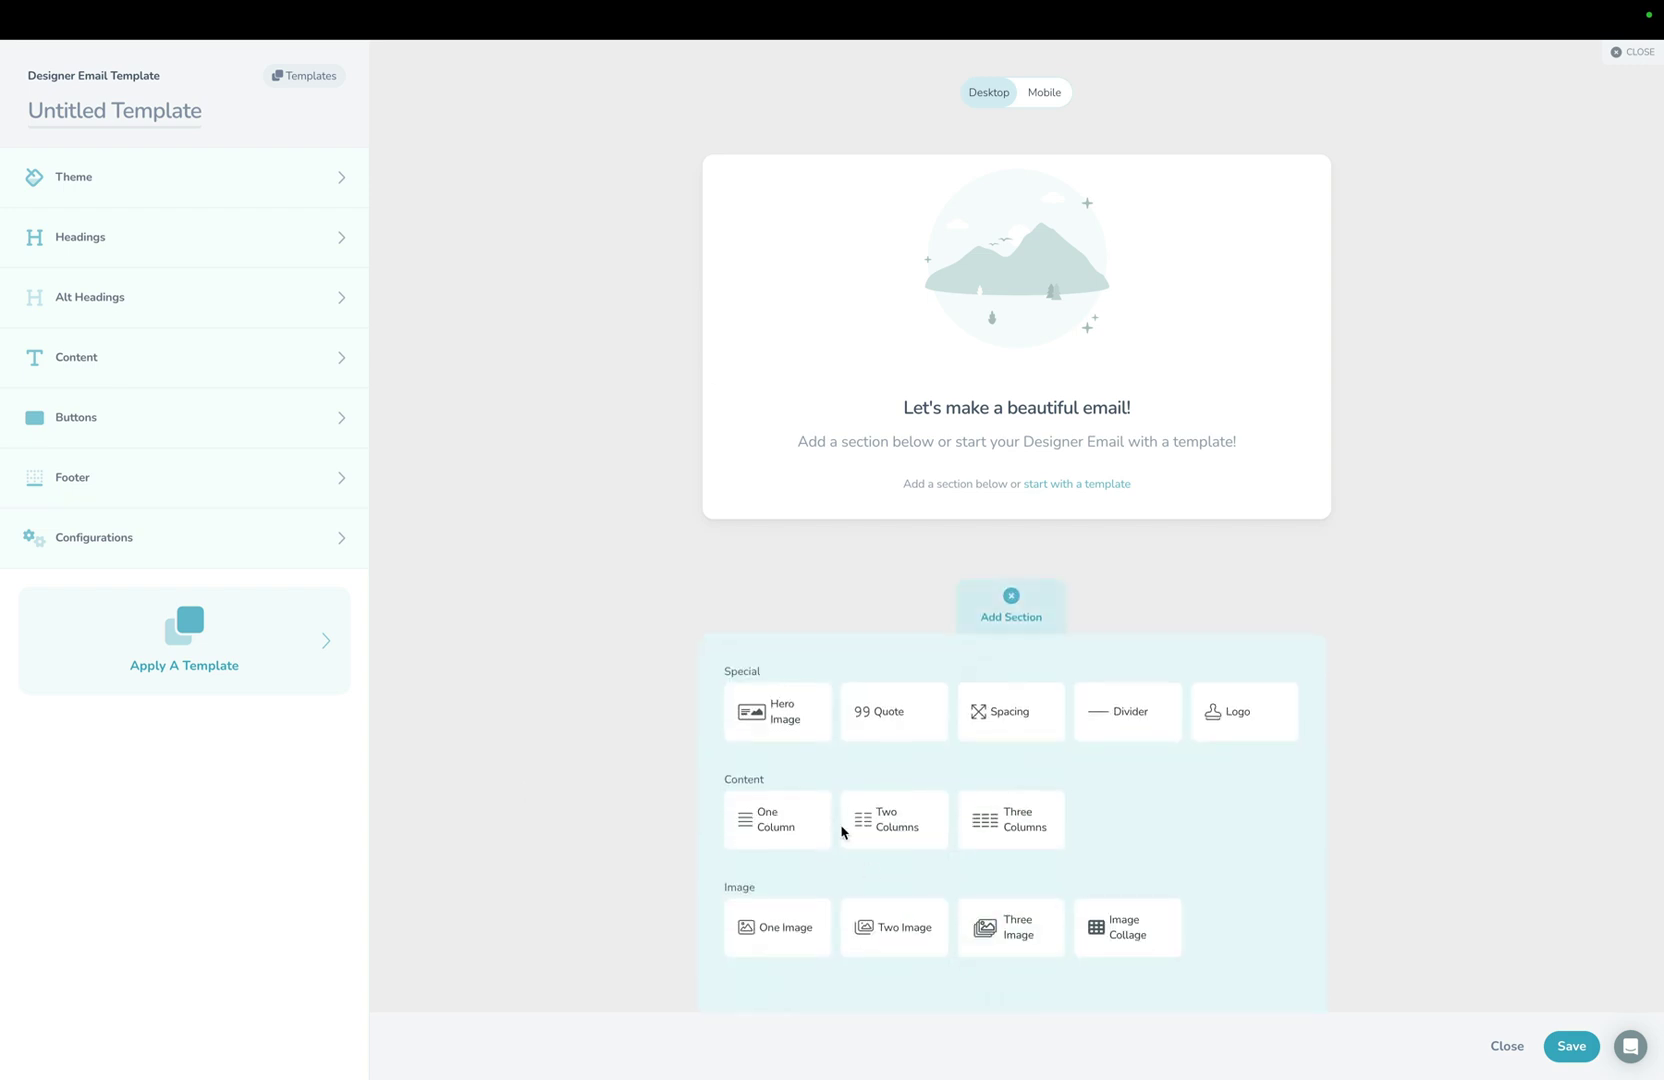
left_click(795, 730)
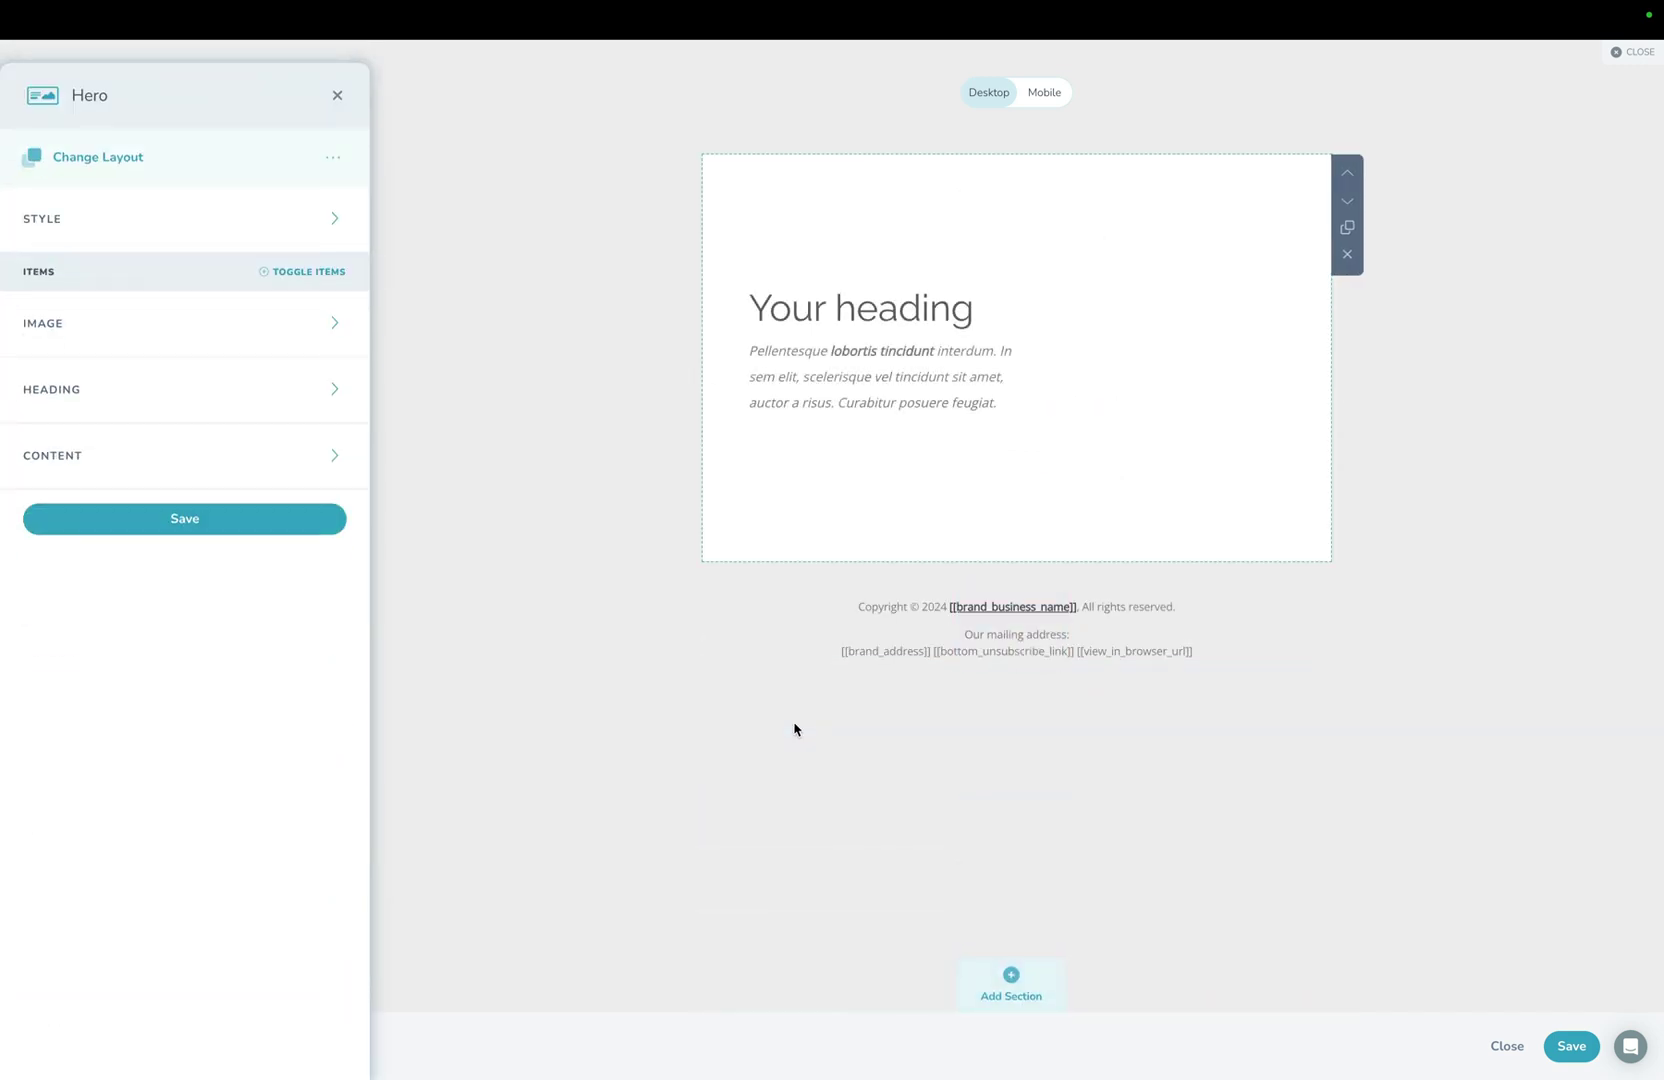
left_click(1006, 972)
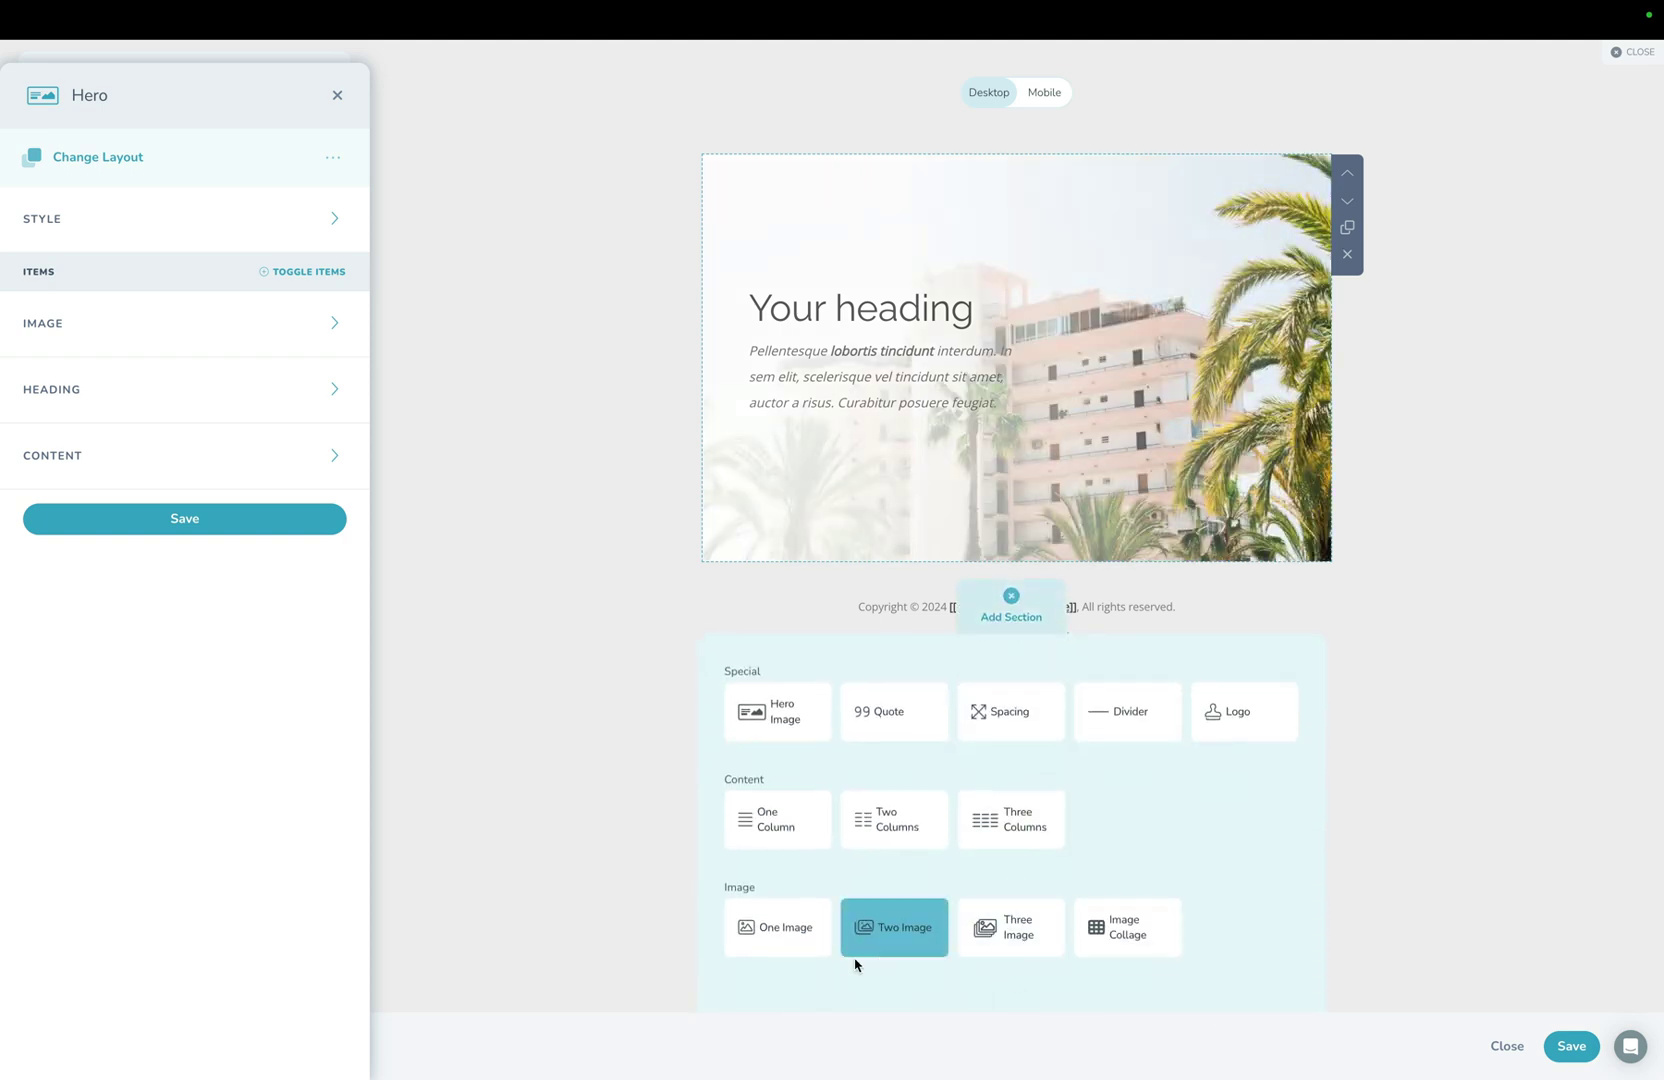
left_click(895, 940)
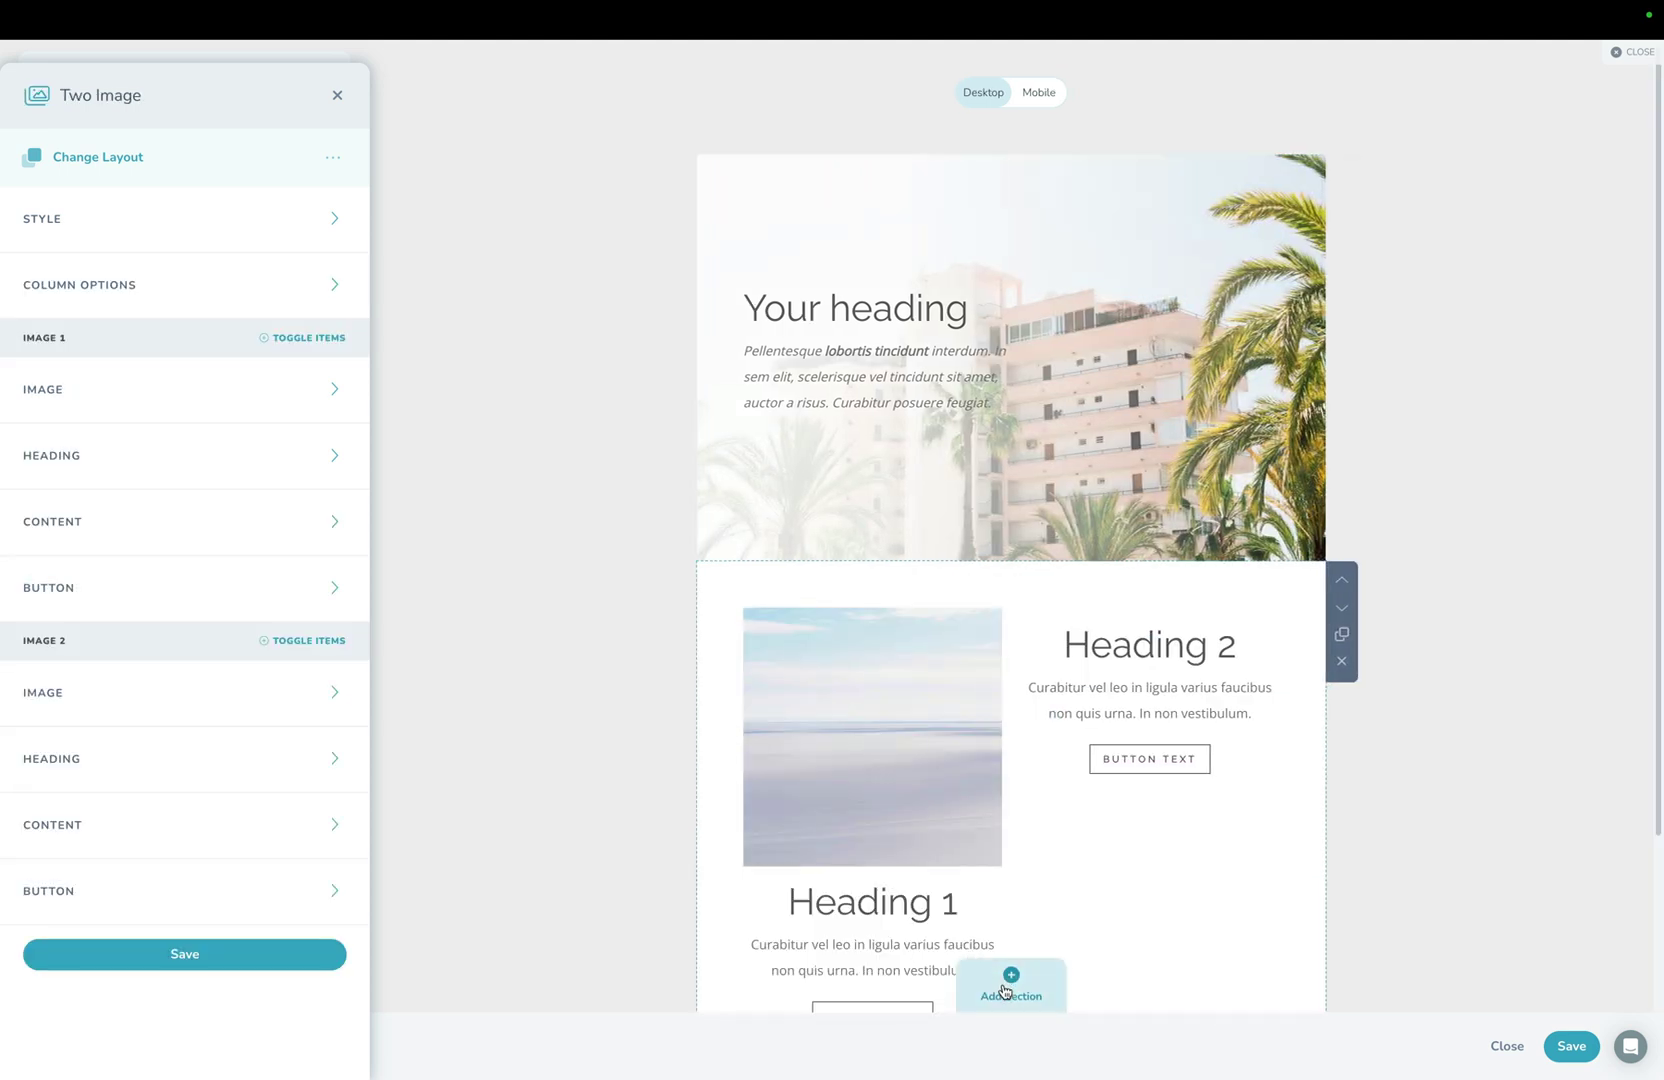
left_click(1020, 992)
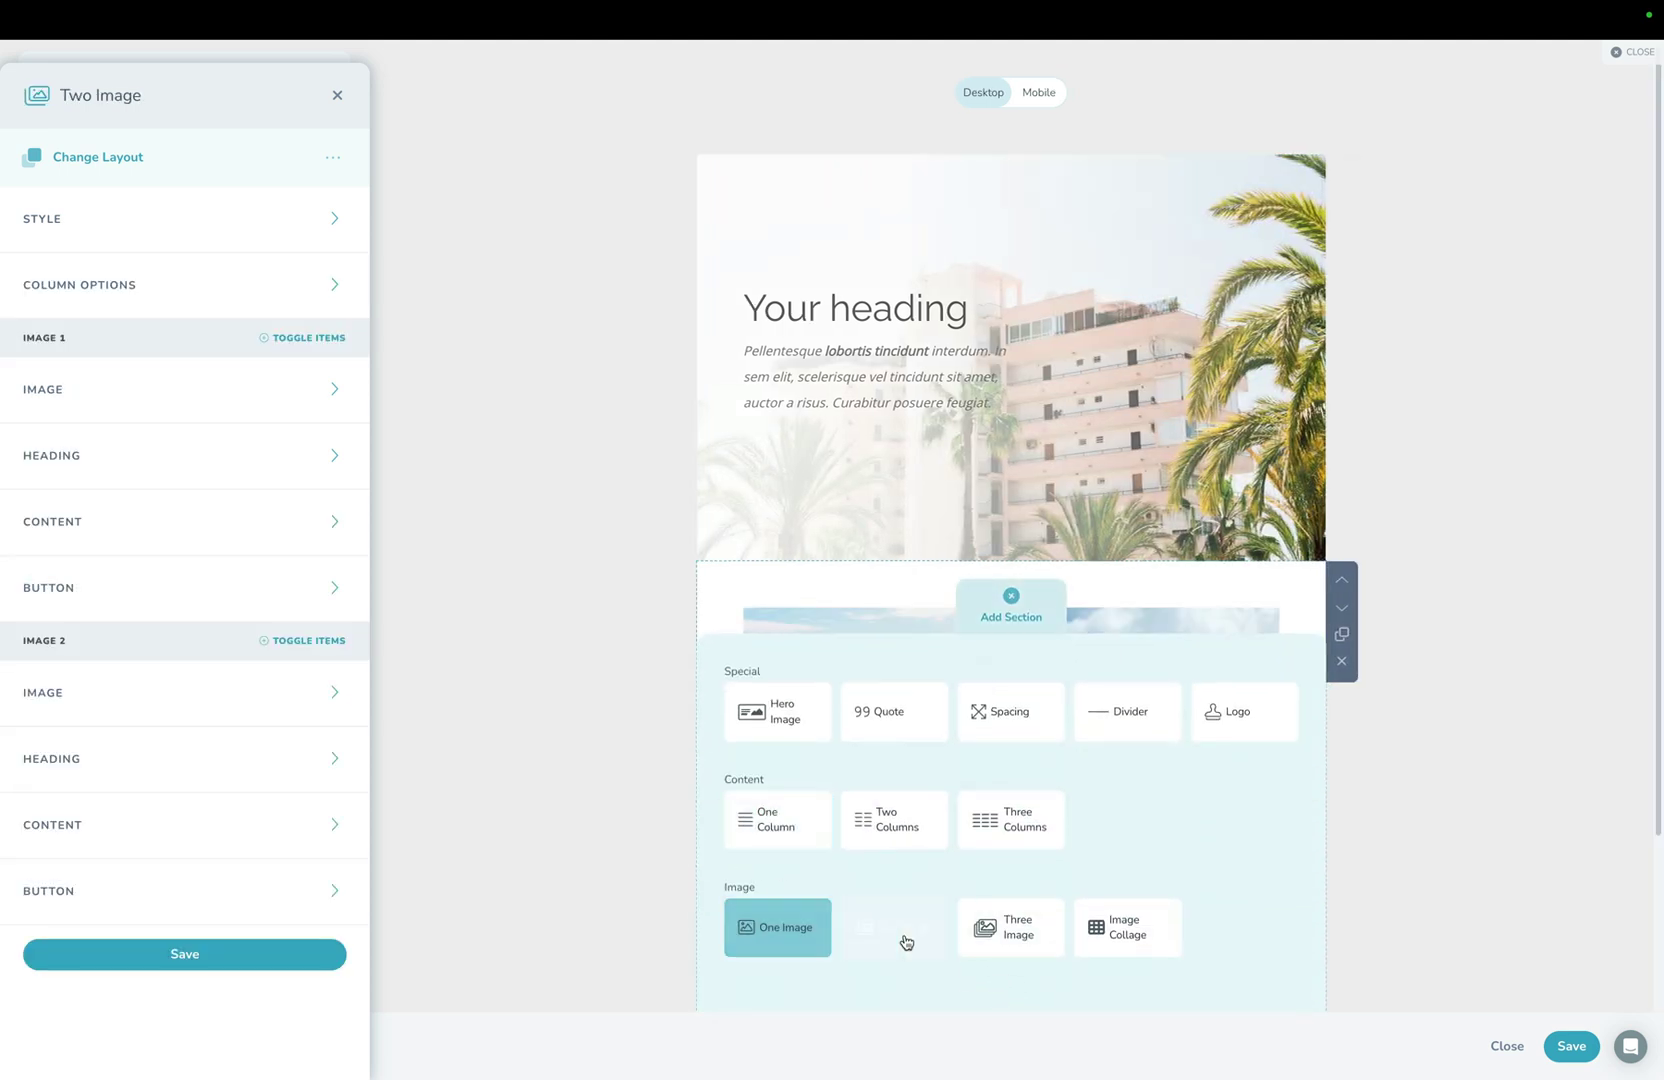
left_click(912, 730)
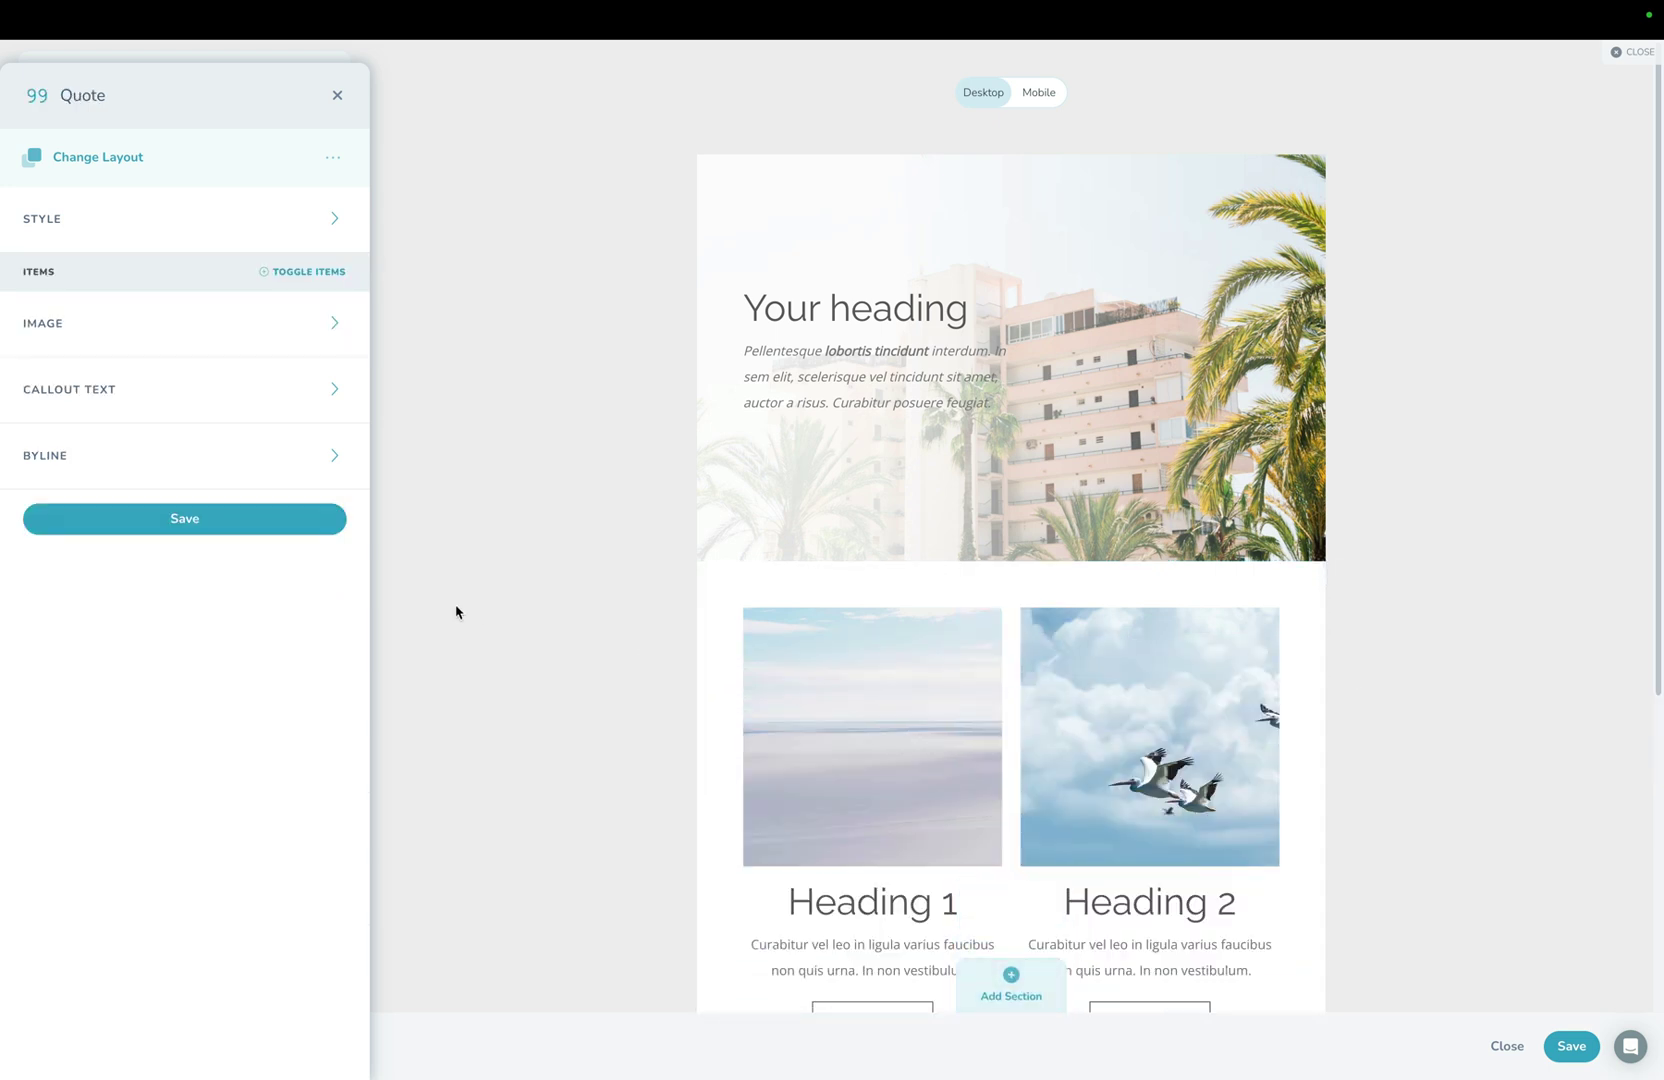
Give the hero section the centred uppercase heading layout and save it.
left_click(338, 96)
scroll(576, 411, "down", 5)
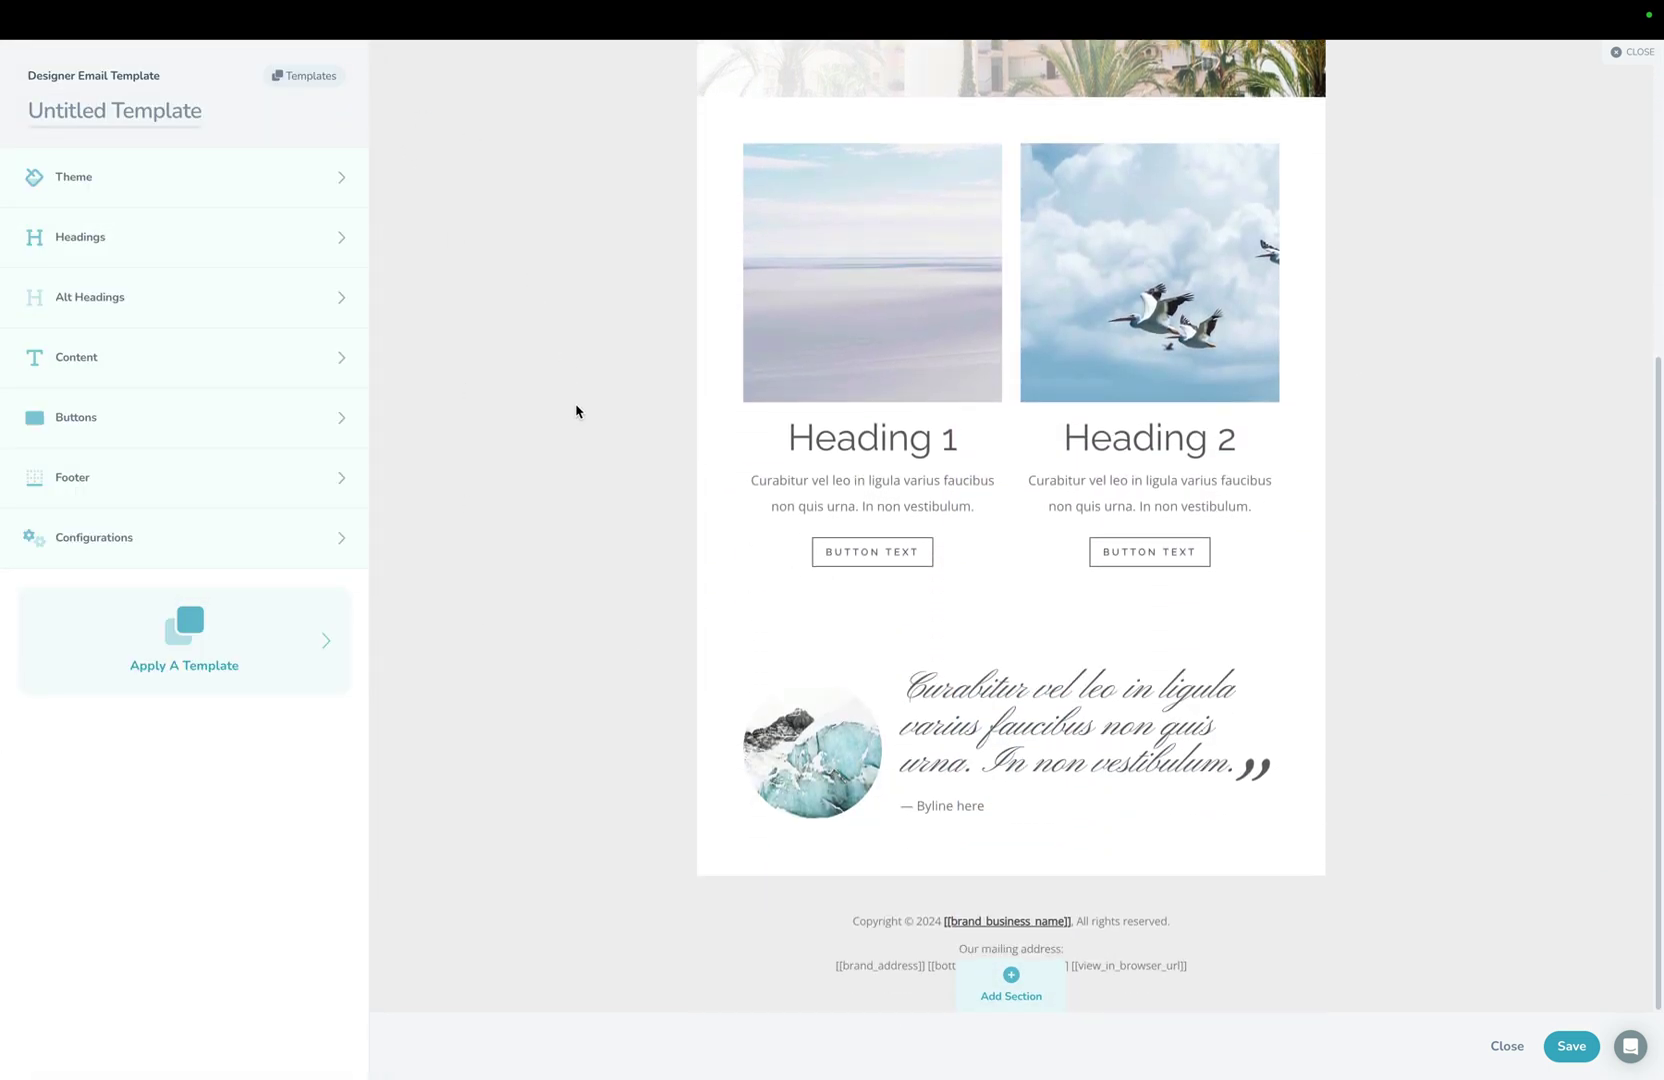
scroll(576, 411, "up", 5)
left_click(956, 328)
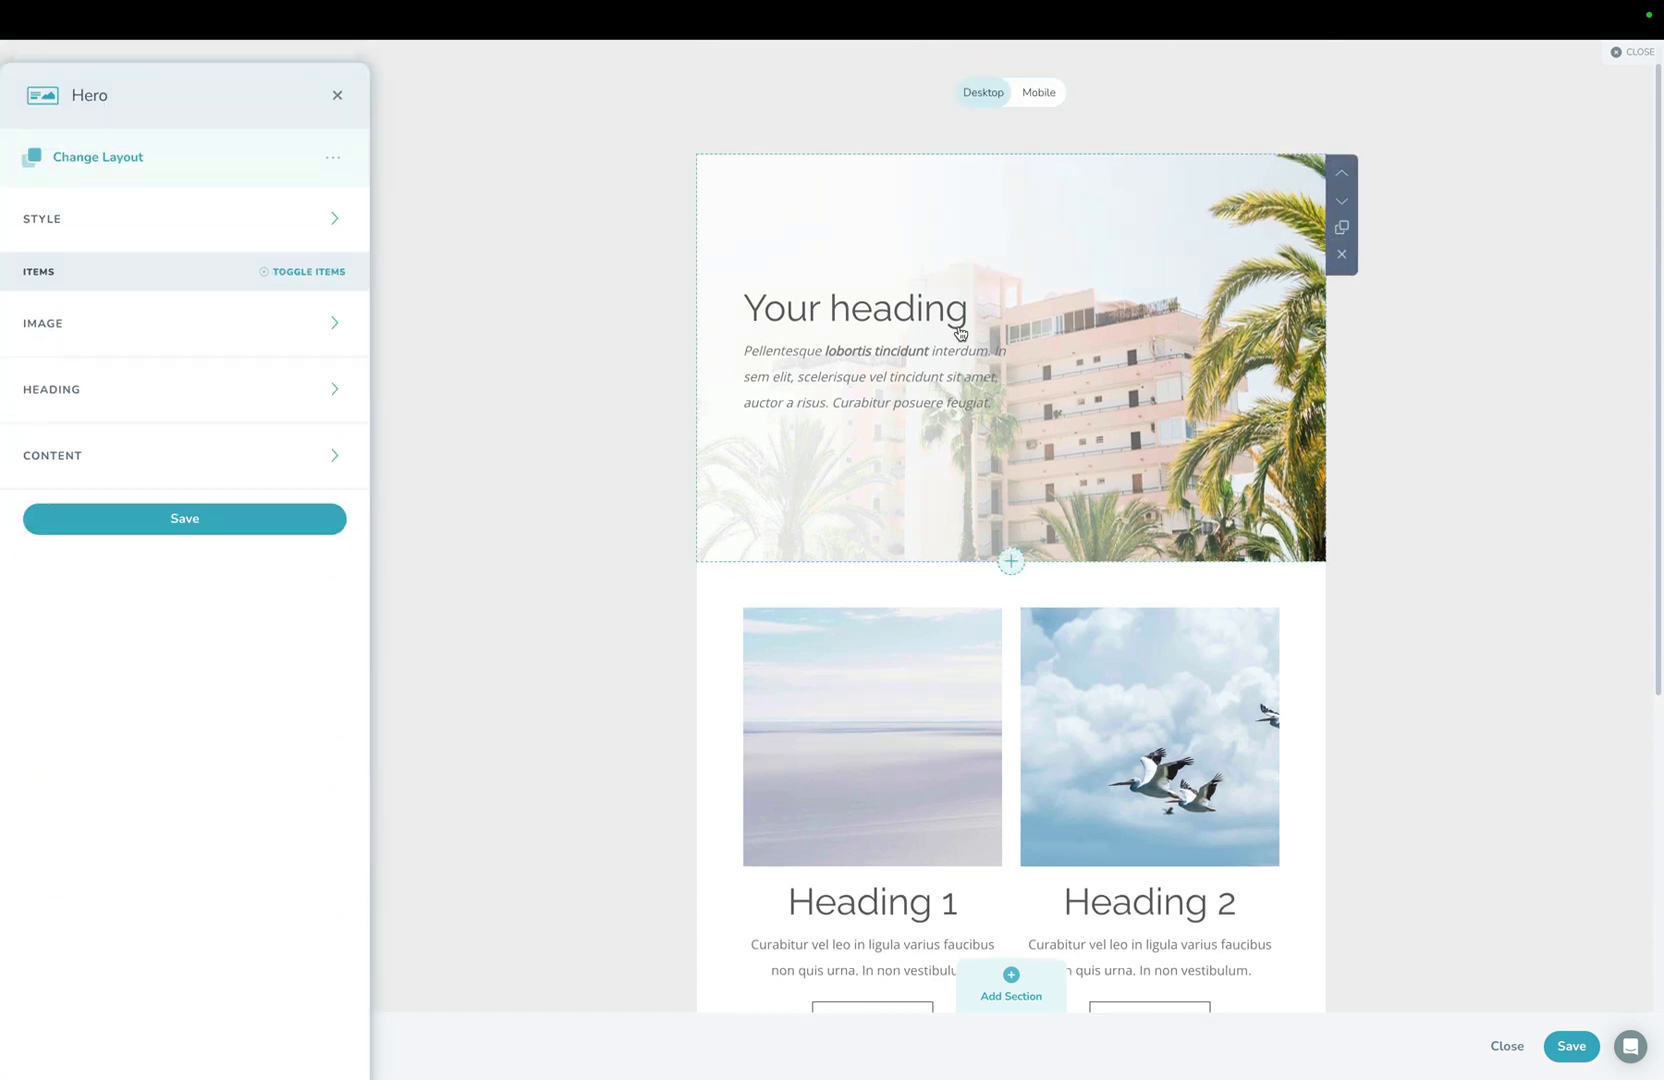
left_click(150, 176)
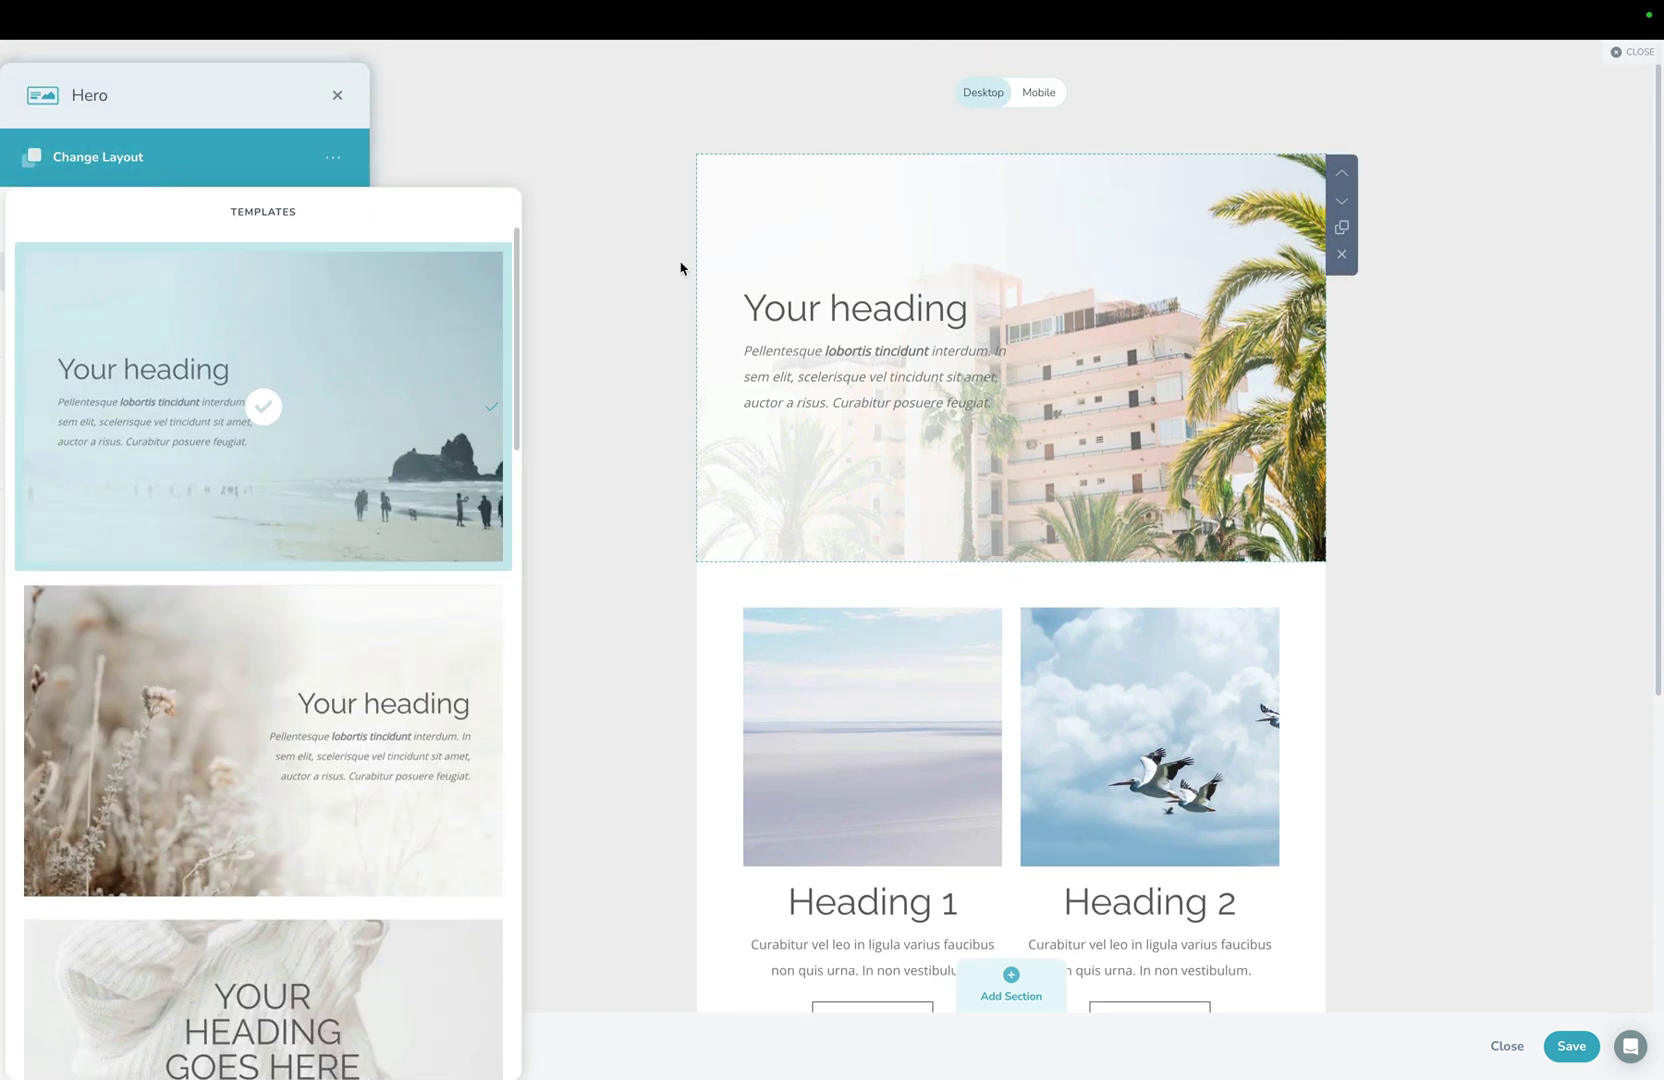
scroll(221, 553, "down", 10)
scroll(221, 553, "down", 8)
scroll(221, 553, "up", 12)
scroll(221, 553, "up", 5)
scroll(221, 553, "down", 4)
left_click(290, 612)
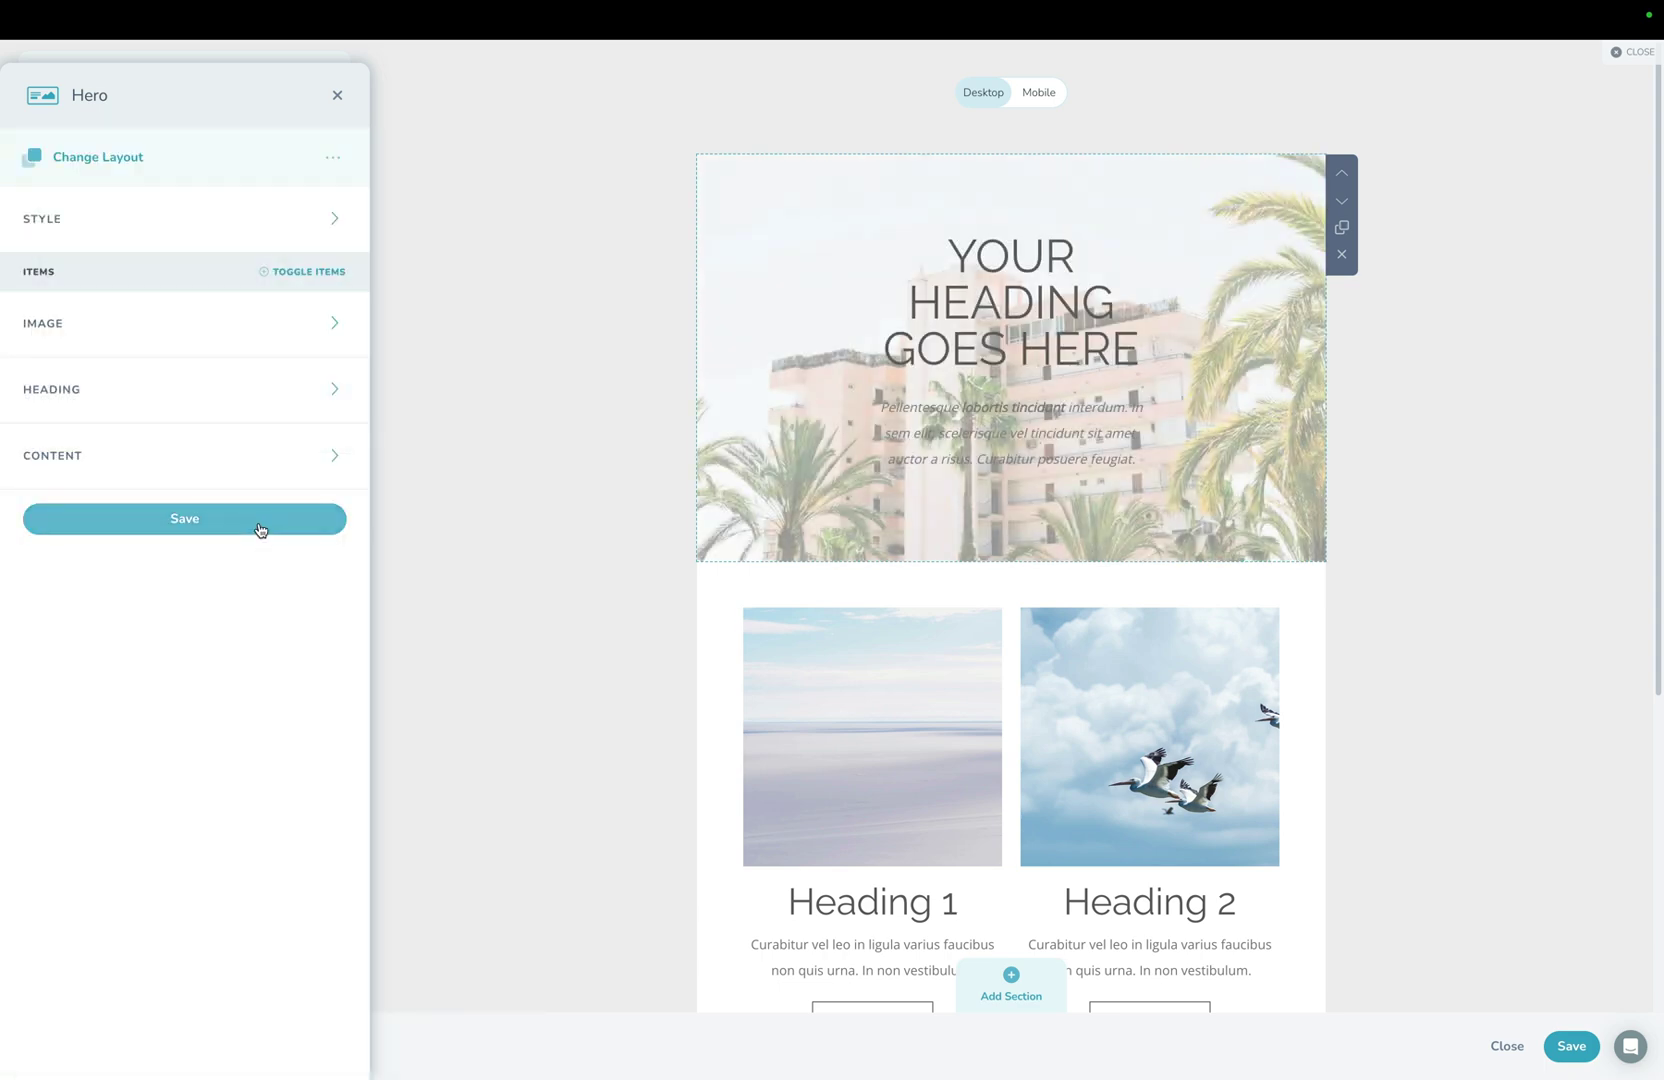
left_click(260, 519)
Switch the Two Image section to the bordered card layout and save it.
left_click(970, 593)
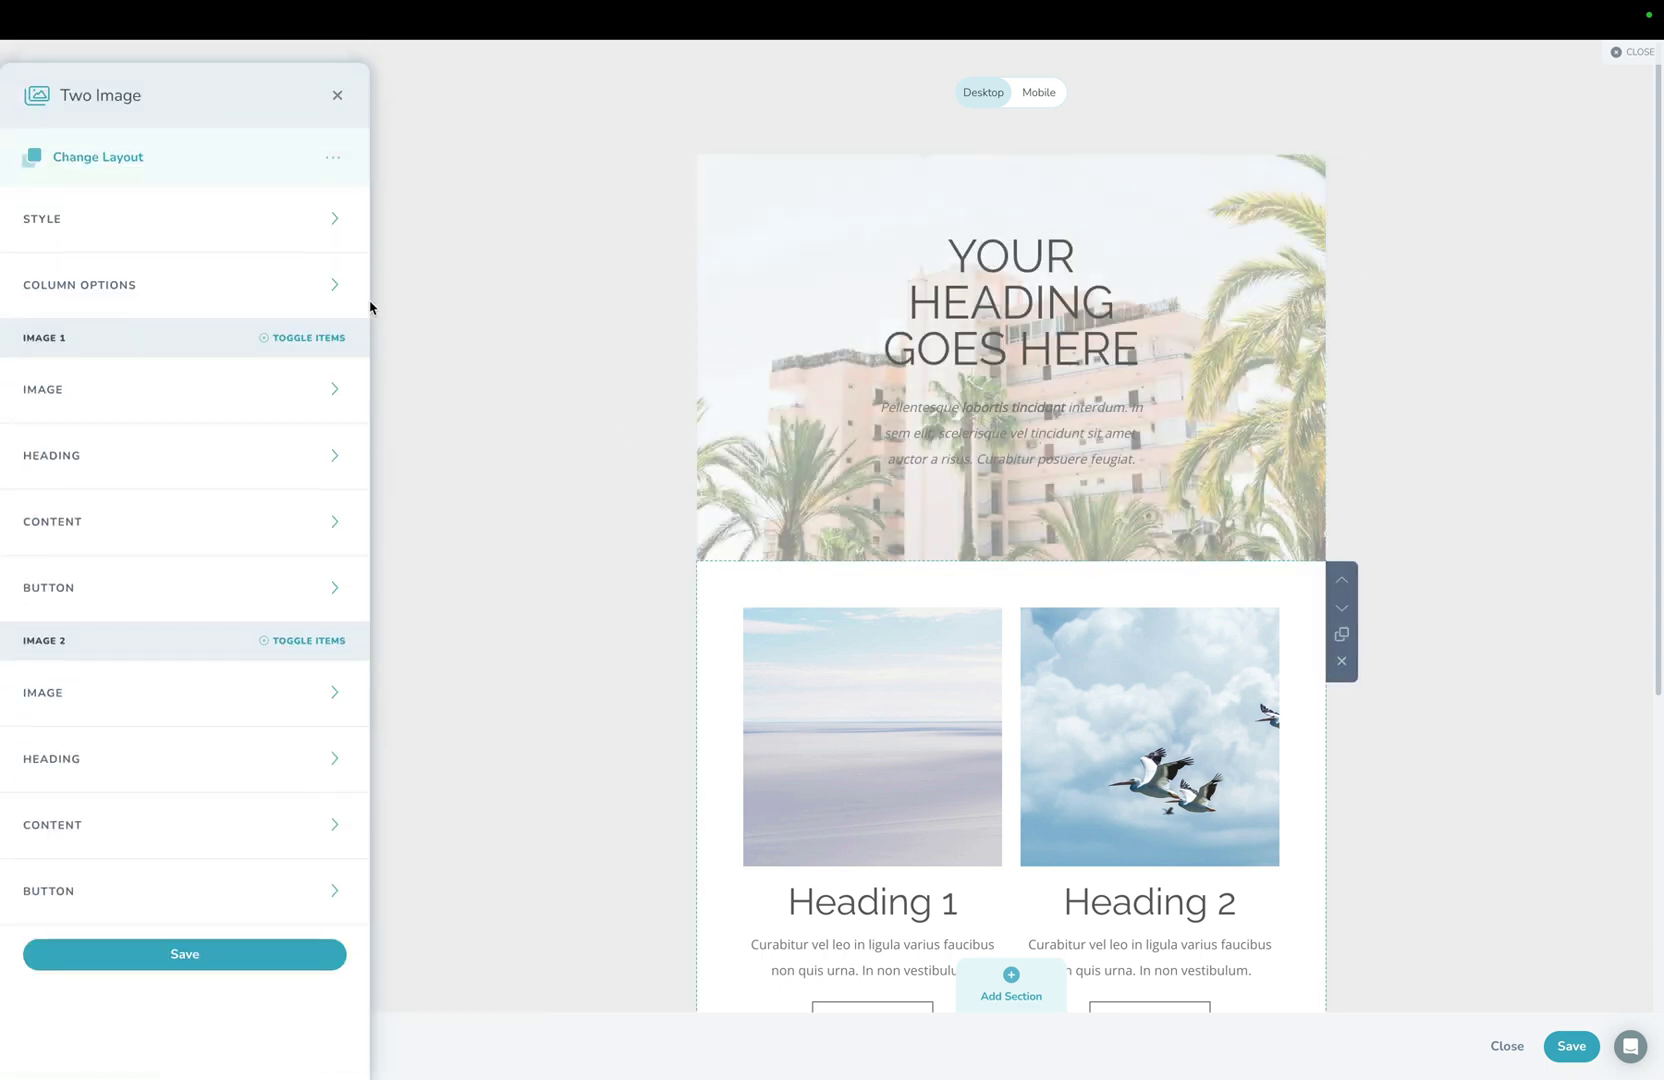
left_click(171, 168)
scroll(294, 610, "down", 2)
scroll(294, 610, "down", 3)
left_click(253, 498)
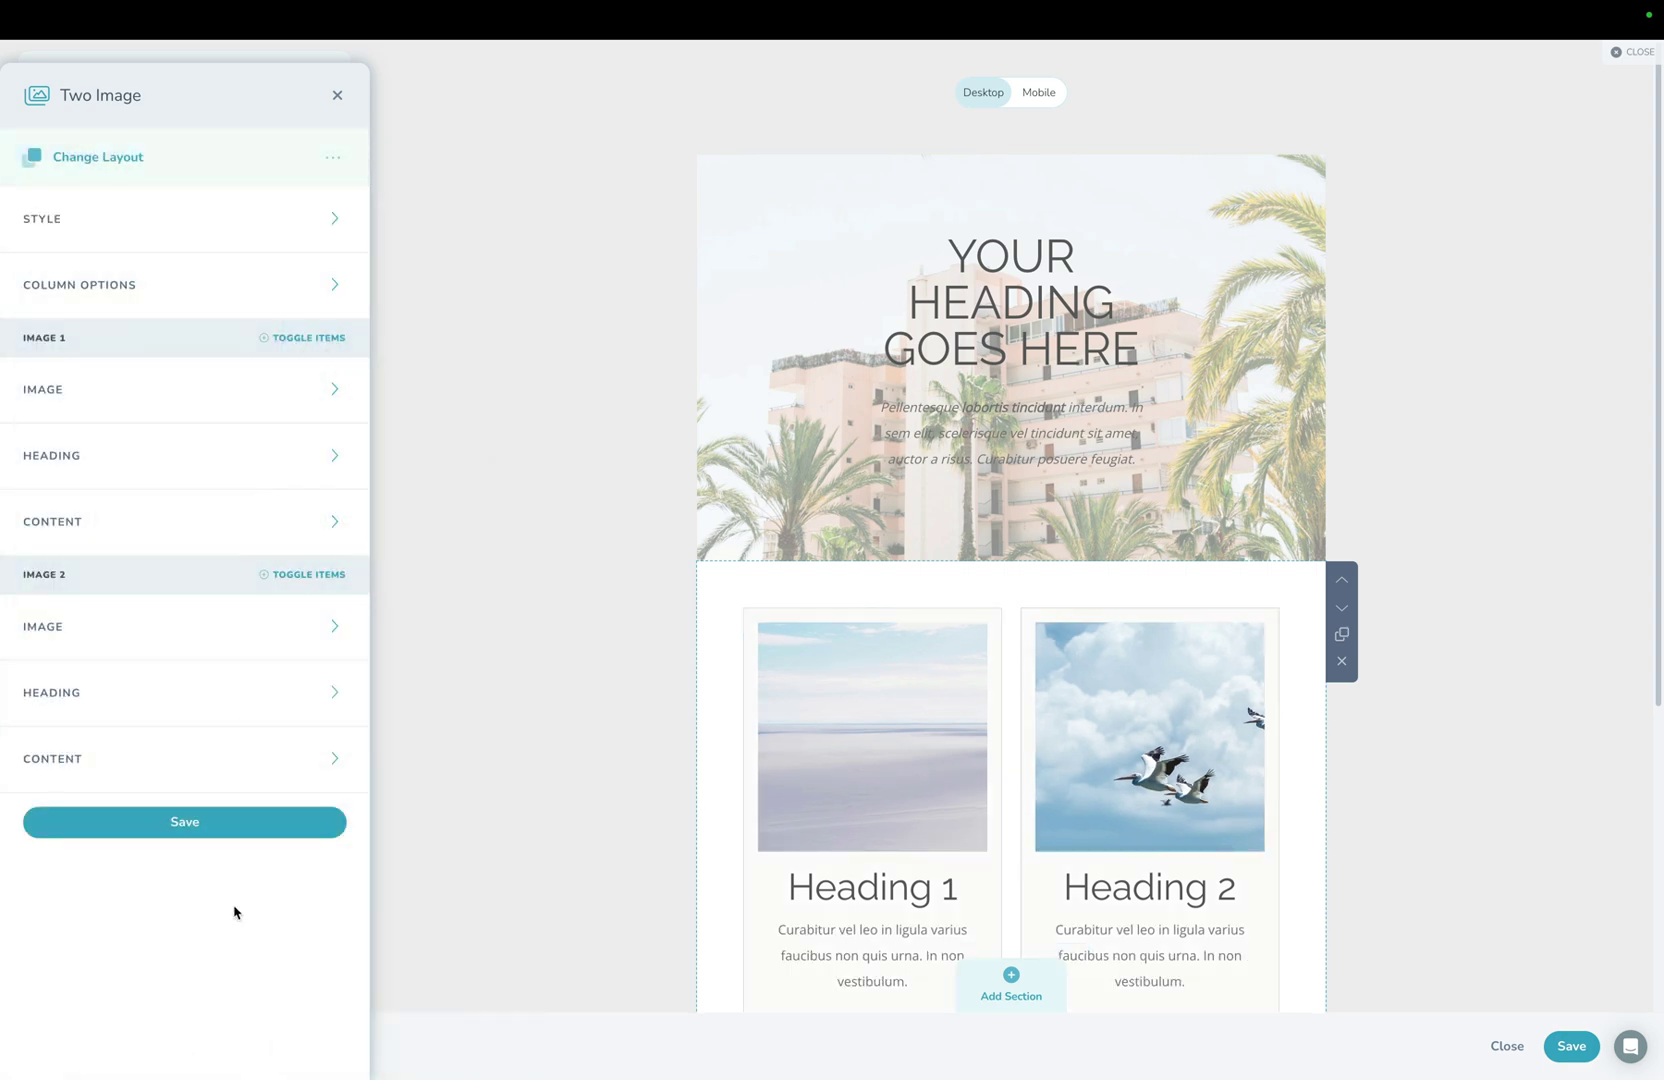
left_click(241, 824)
Apply the boxed quote beside large image layout to the Quote section and save it.
scroll(617, 858, "down", 5)
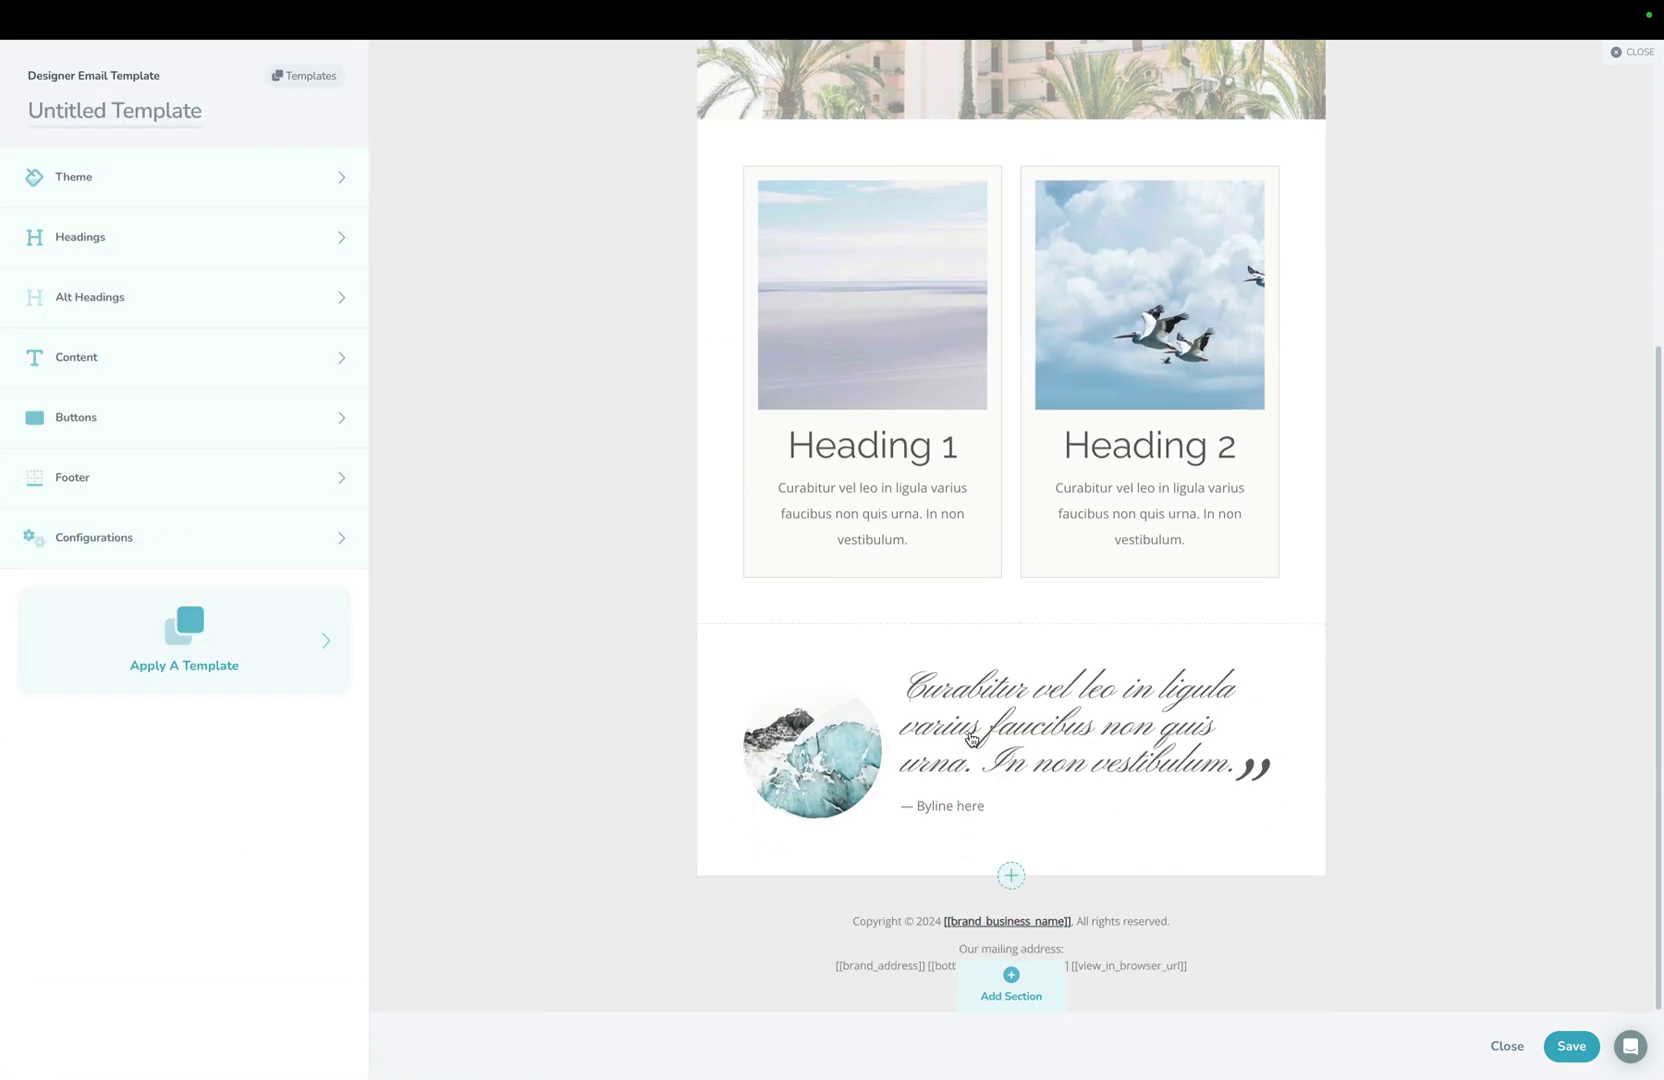
left_click(970, 740)
left_click(280, 158)
scroll(217, 339, "down", 6)
left_click(272, 626)
left_click(218, 522)
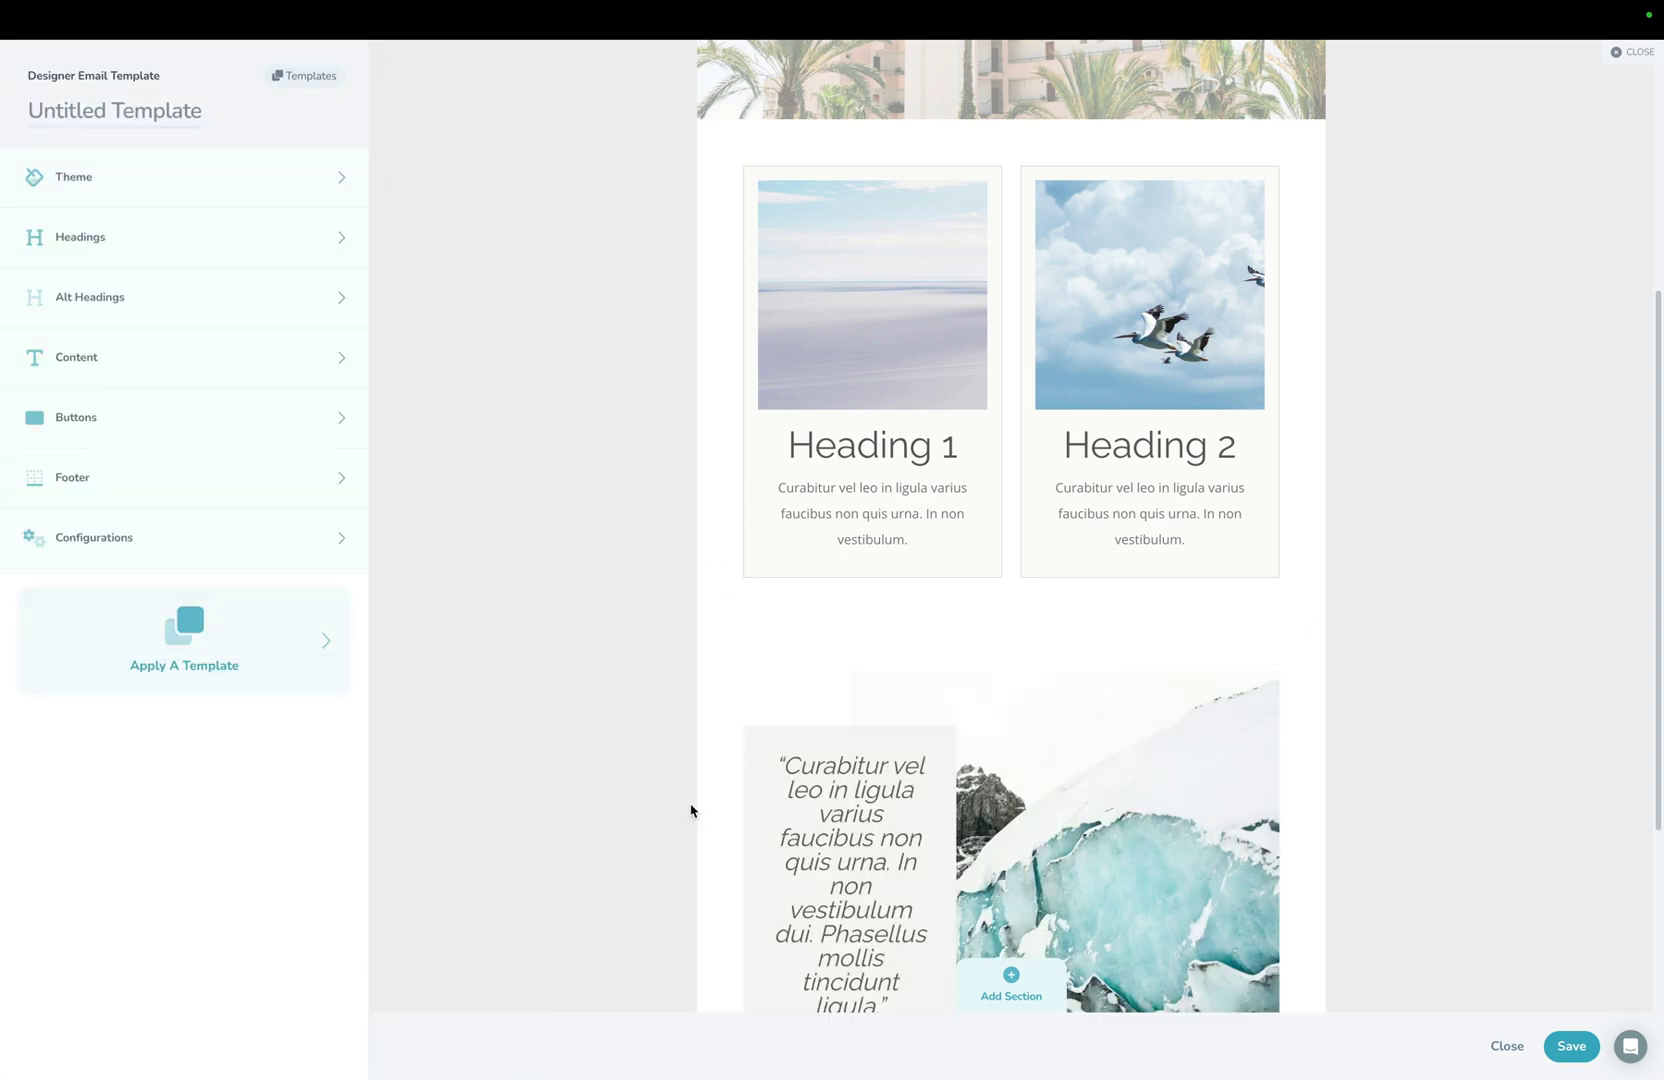
scroll(690, 810, "down", 3)
scroll(677, 812, "up", 7)
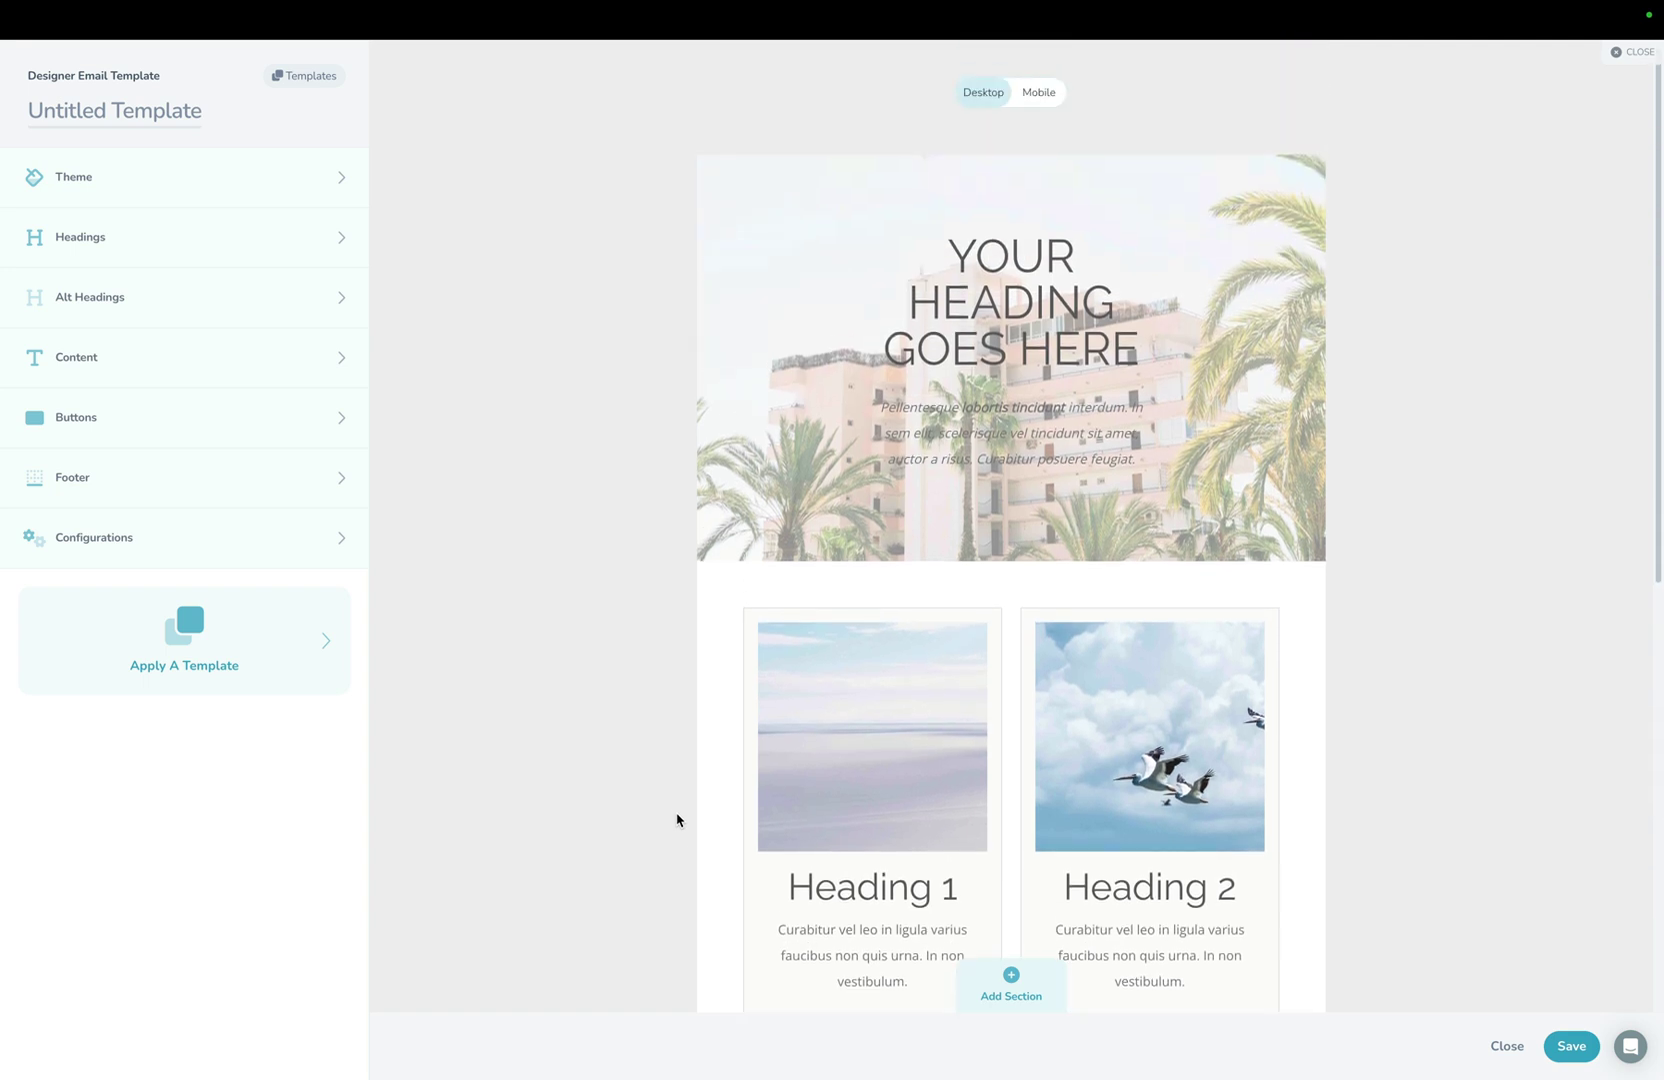
Move the Two Image section below the quote and back, save, then select the hero.
left_click(1036, 585)
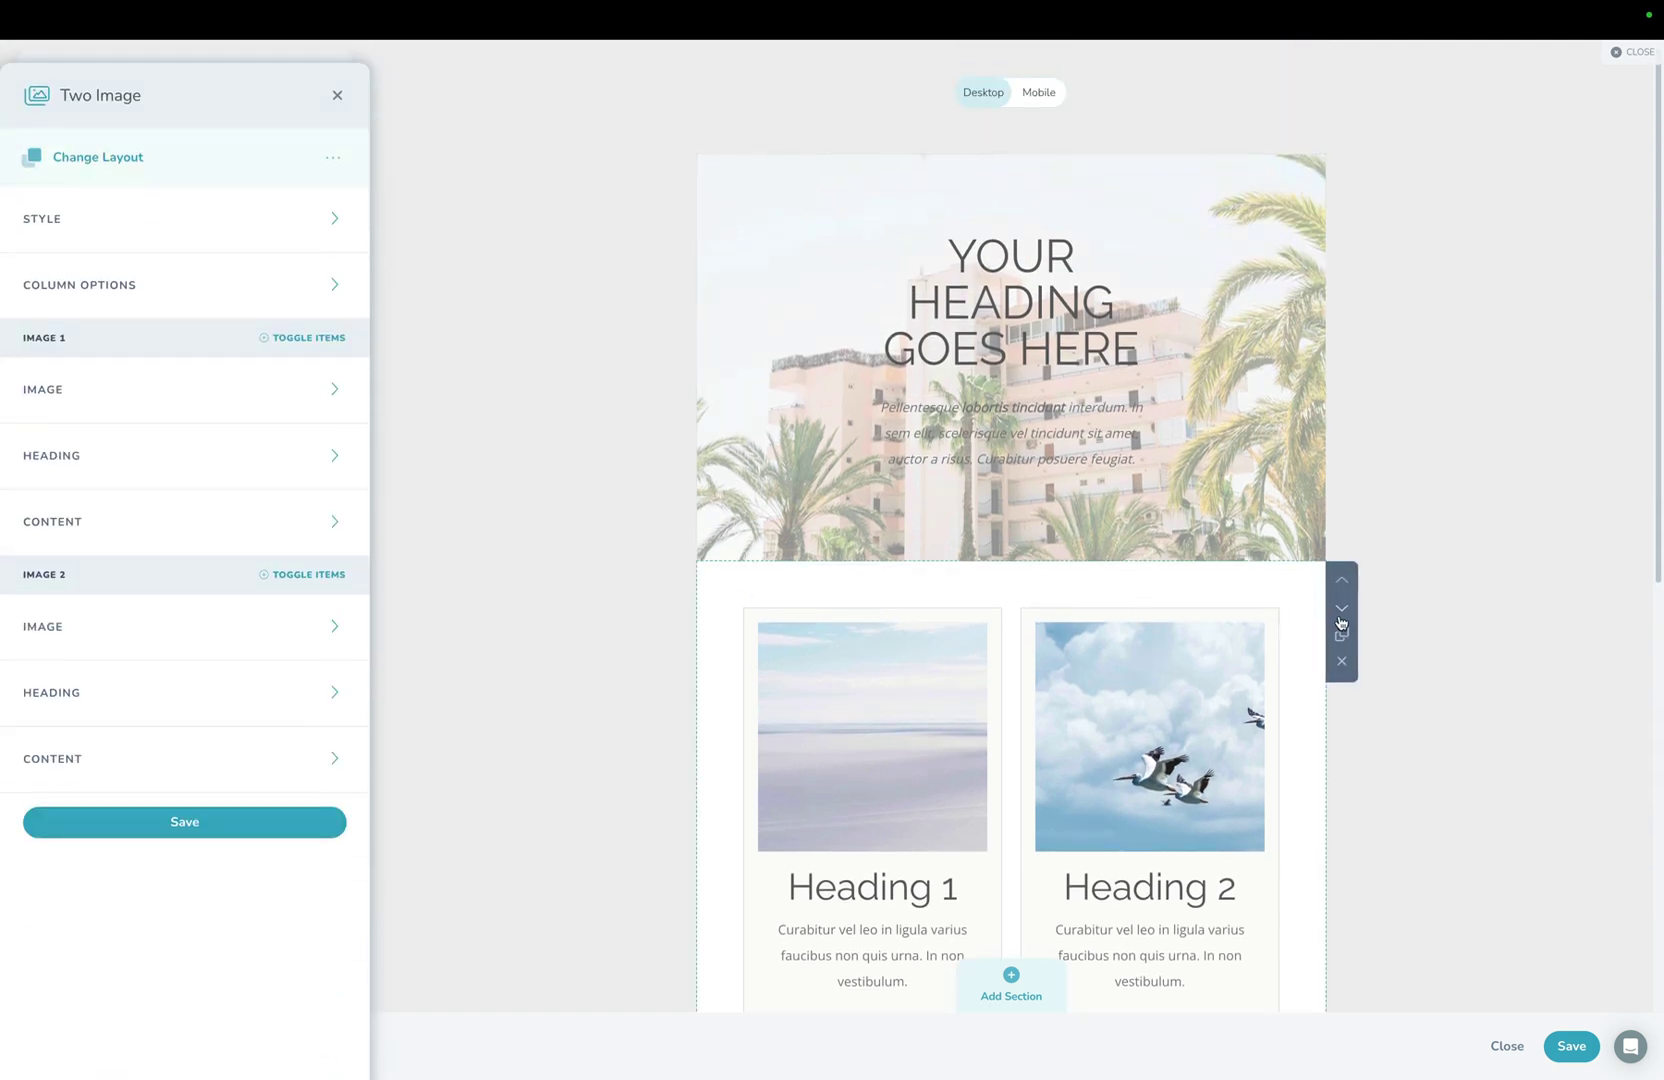
left_click(1341, 612)
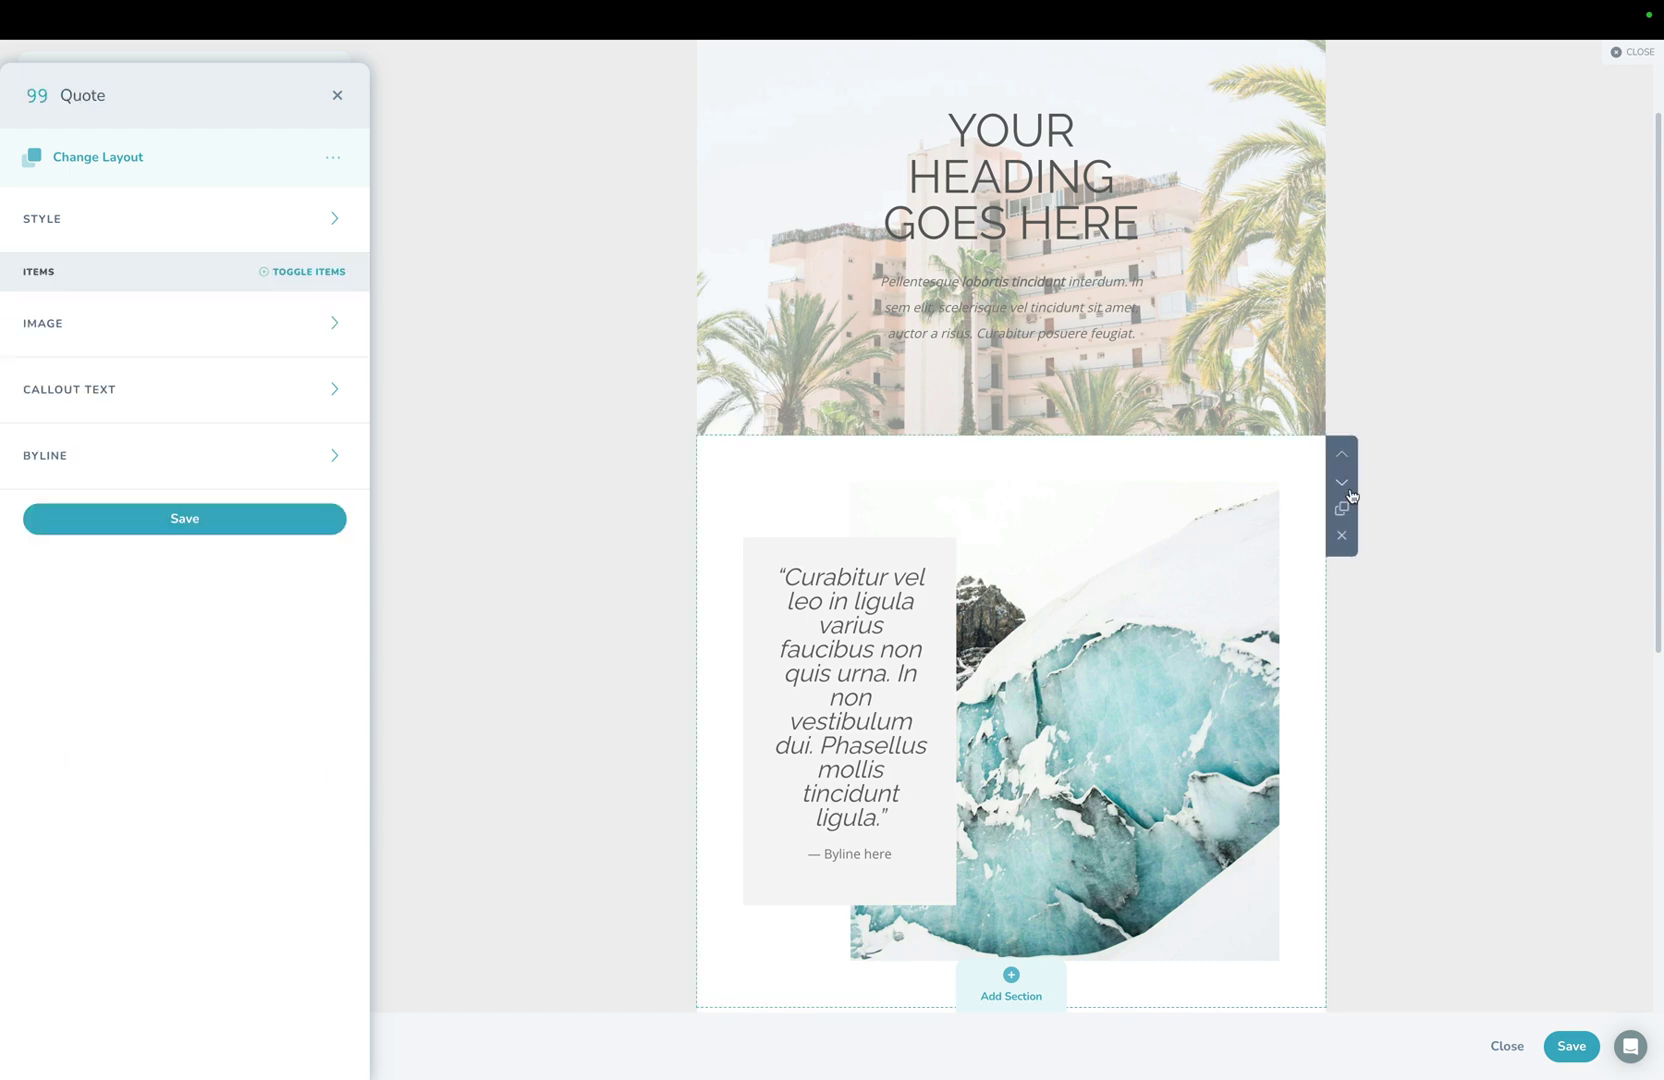
left_click(1343, 484)
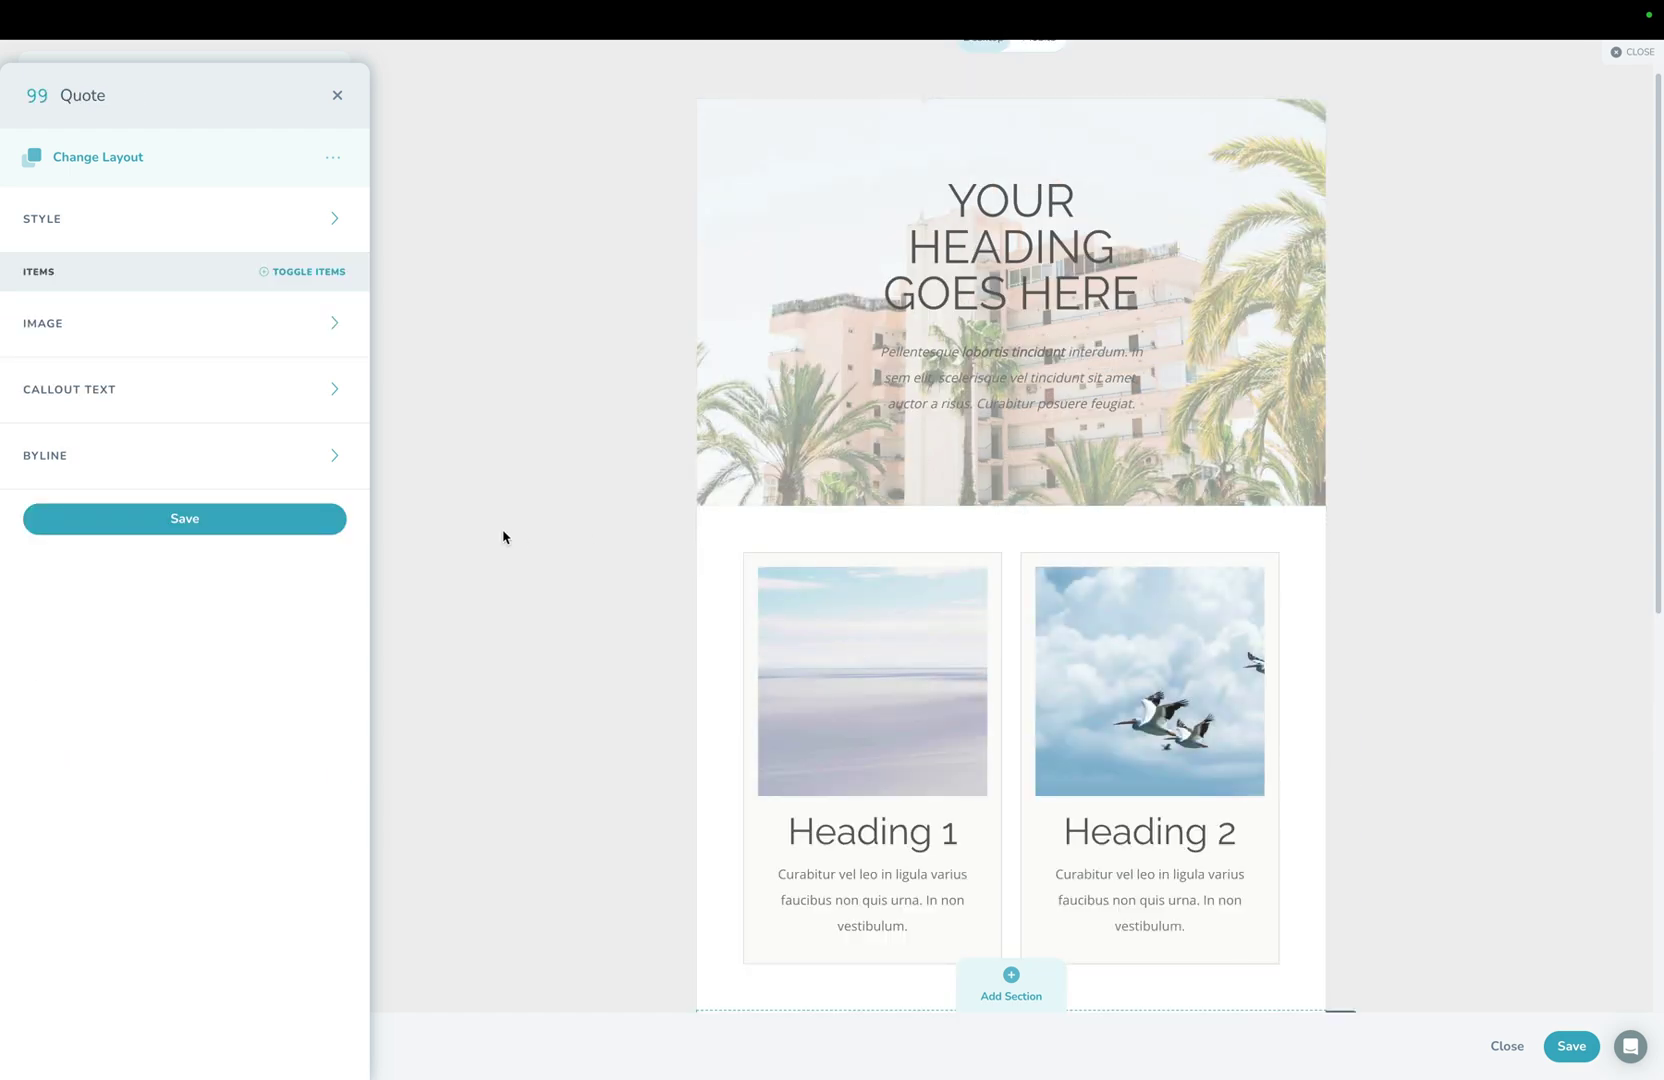
left_click(253, 520)
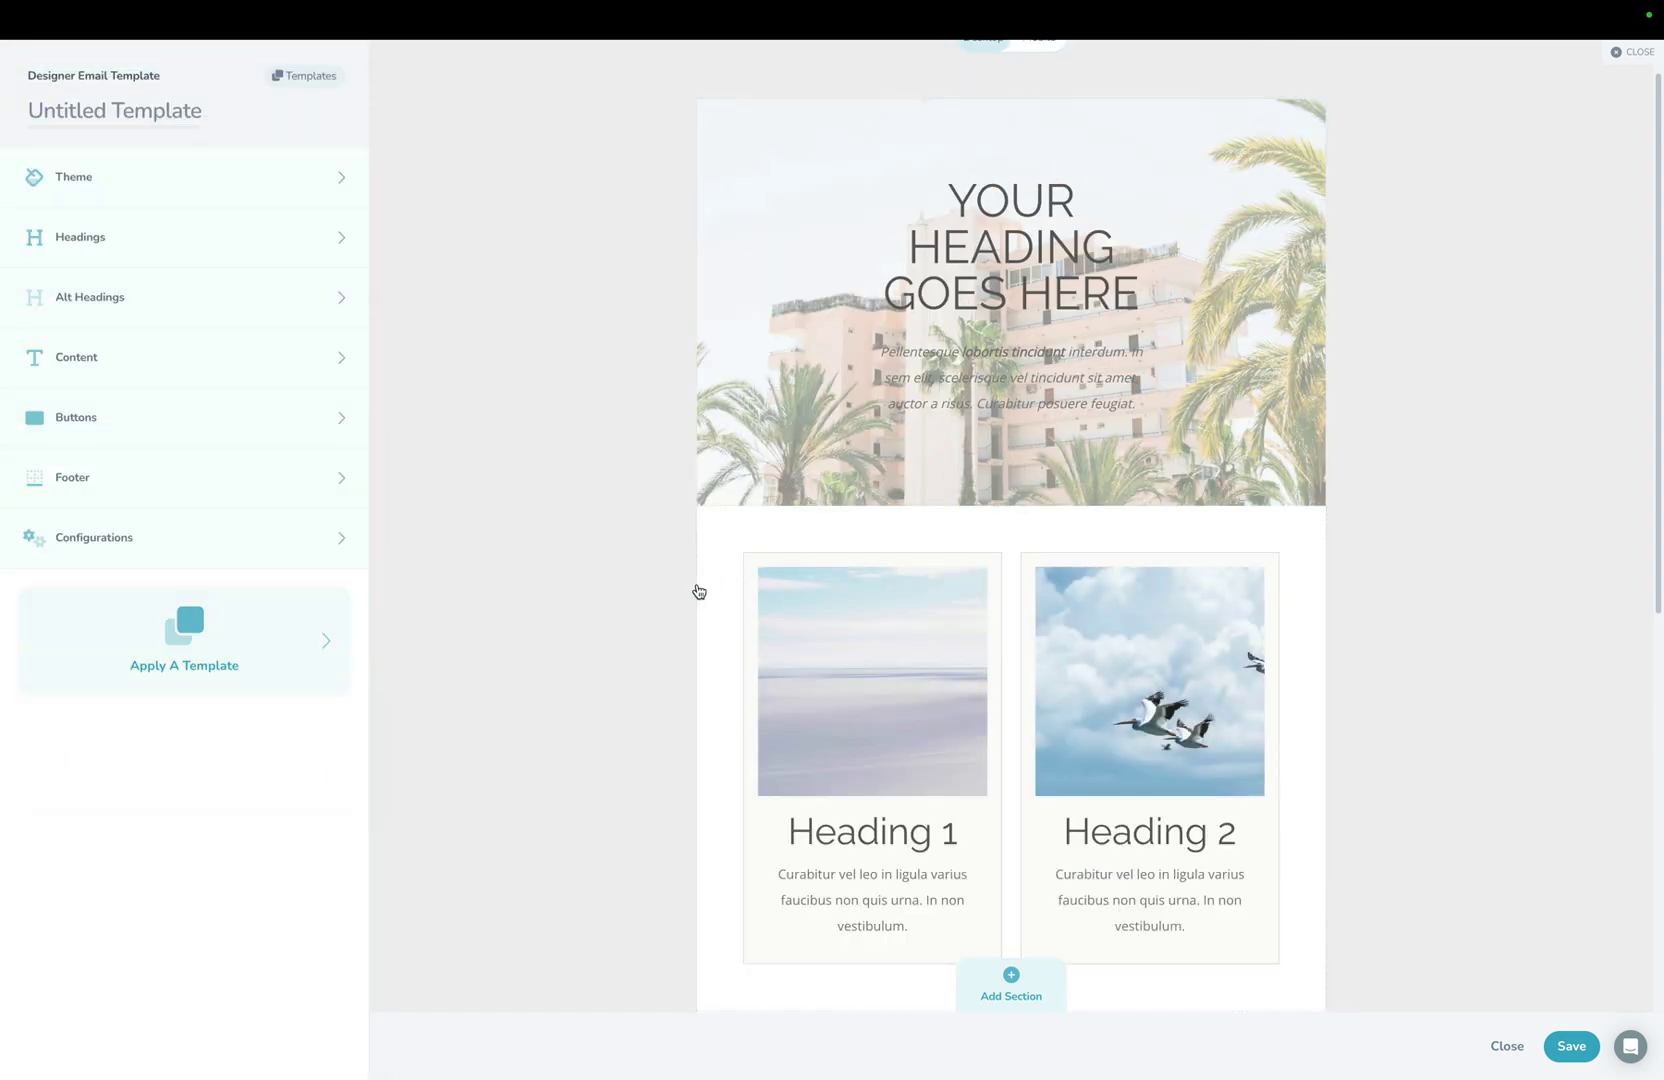
left_click(1000, 292)
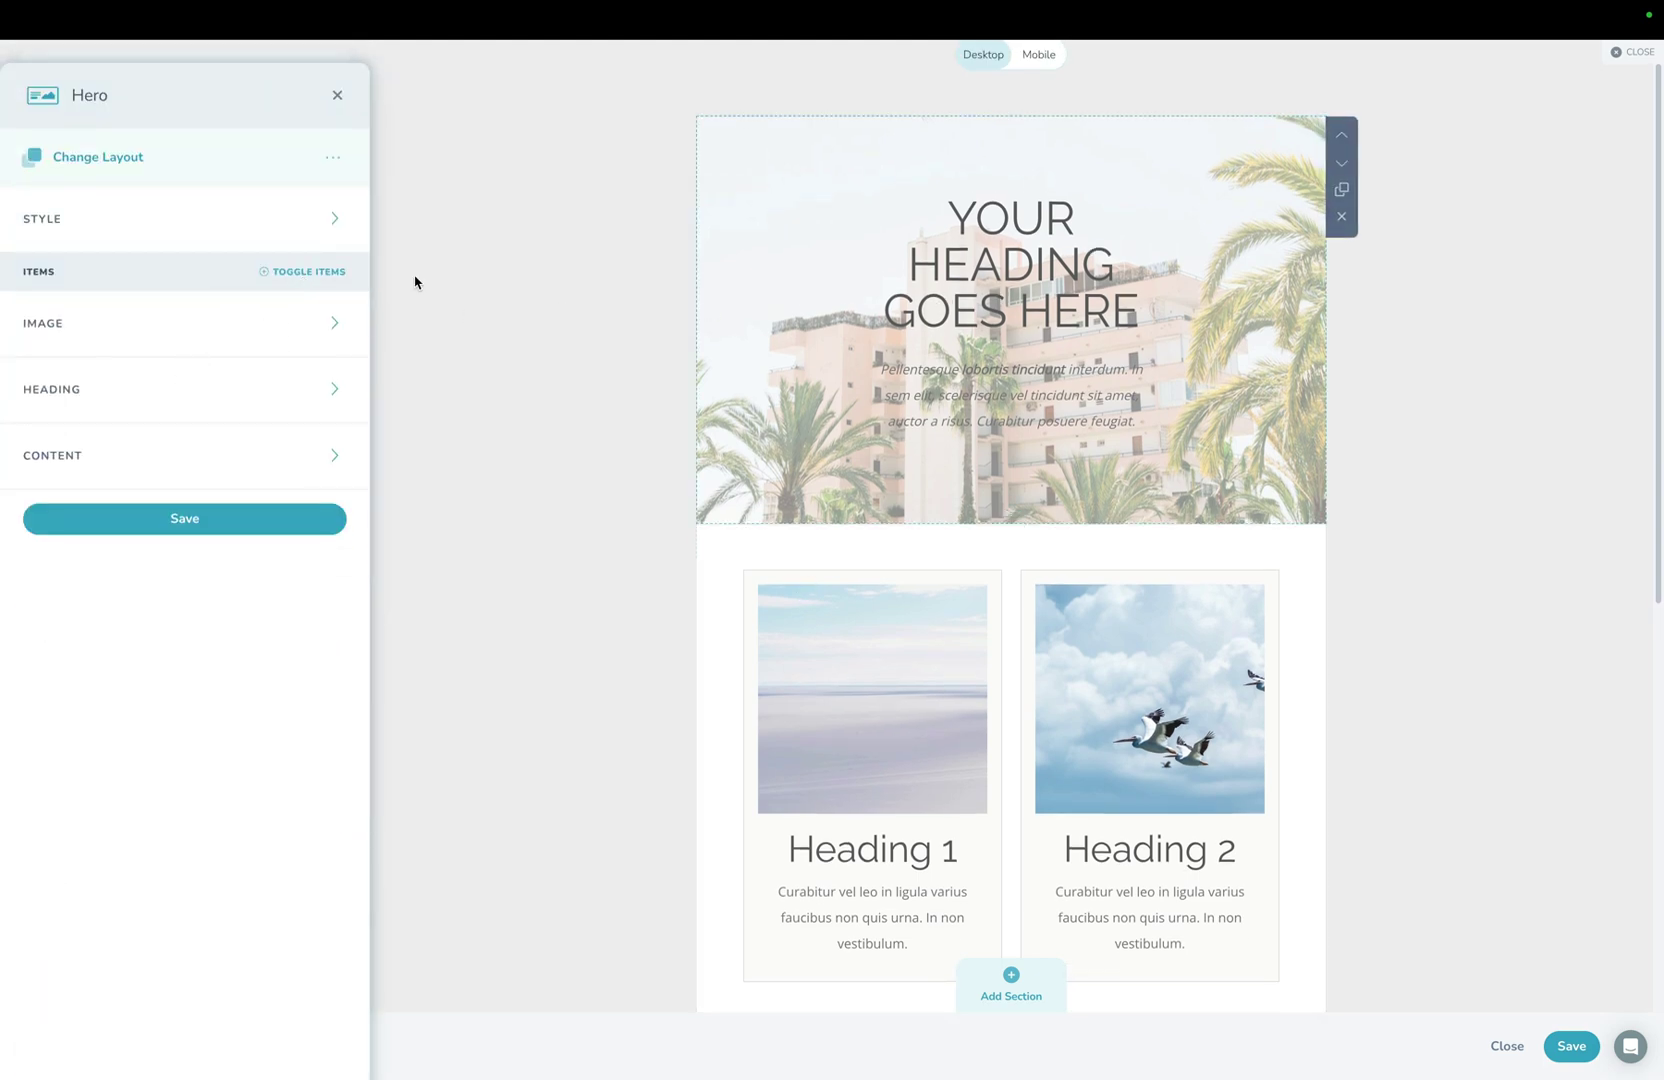
Toggle the hero's button and body text off and on, leaving its items unchanged.
left_click(300, 276)
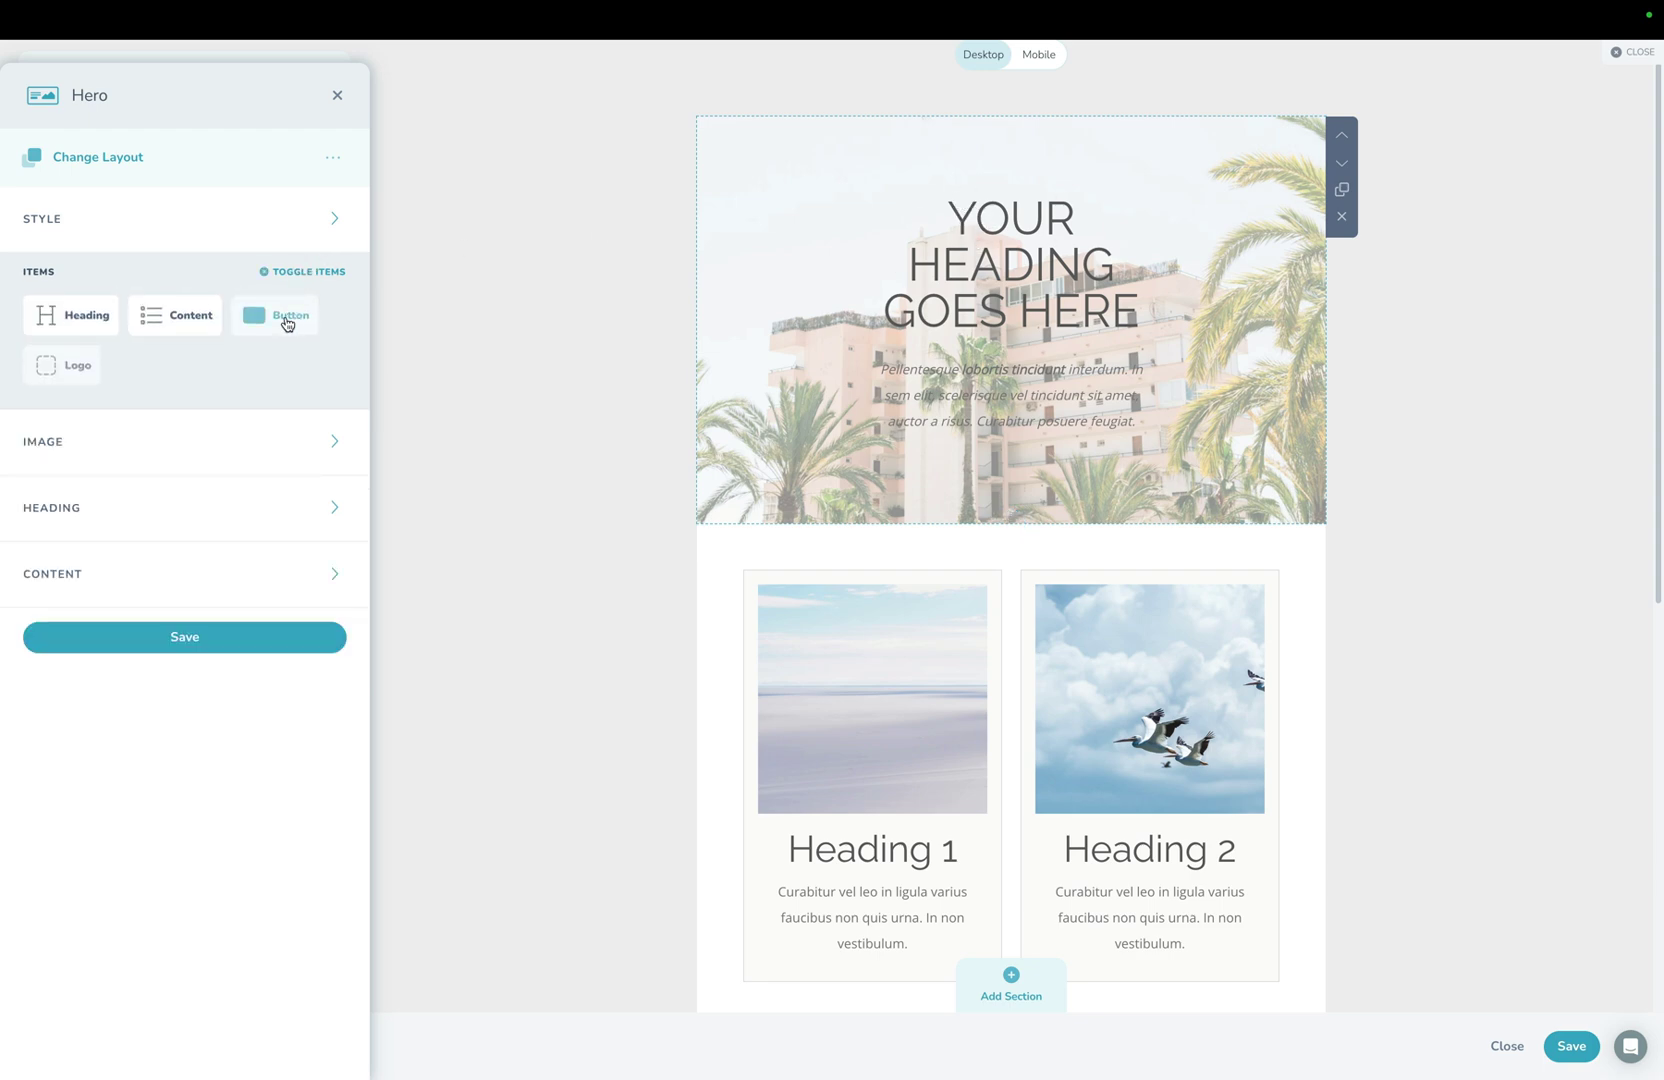
left_click(287, 321)
left_click(287, 322)
left_click(185, 322)
left_click(185, 322)
left_click(337, 95)
Add a BUTTON TEXT button to both image cards, keeping their headings.
left_click(1012, 663)
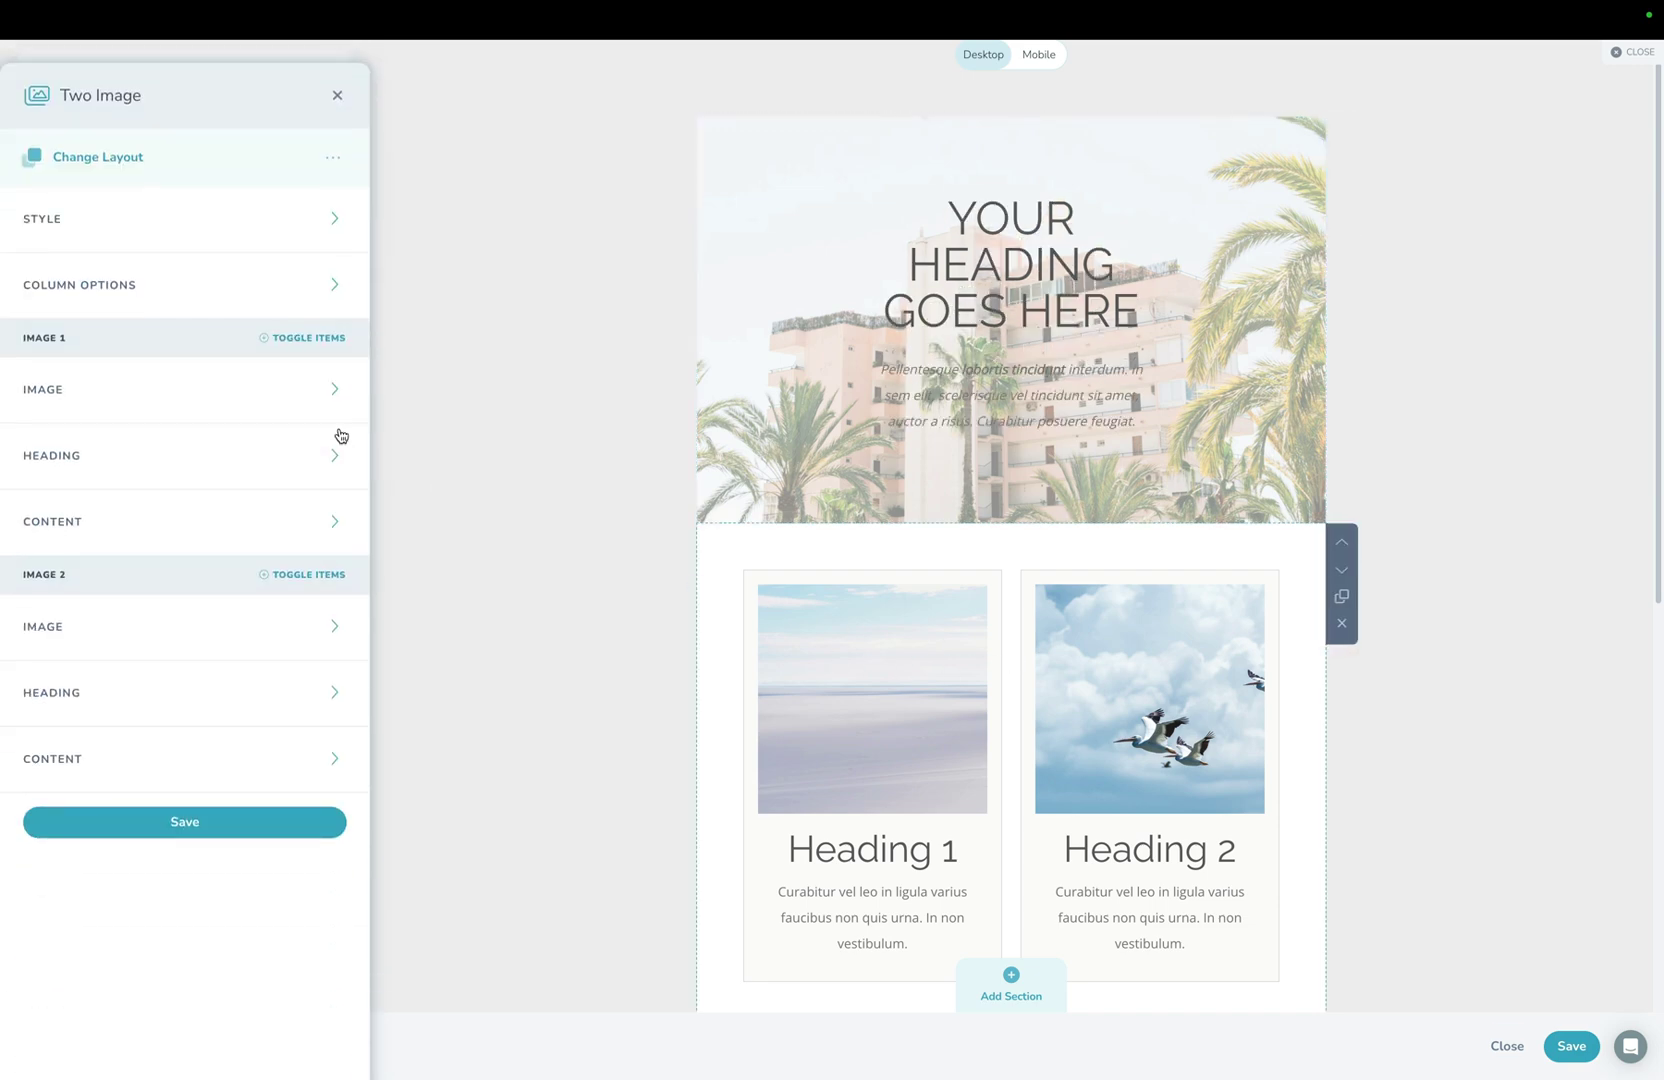
left_click(309, 340)
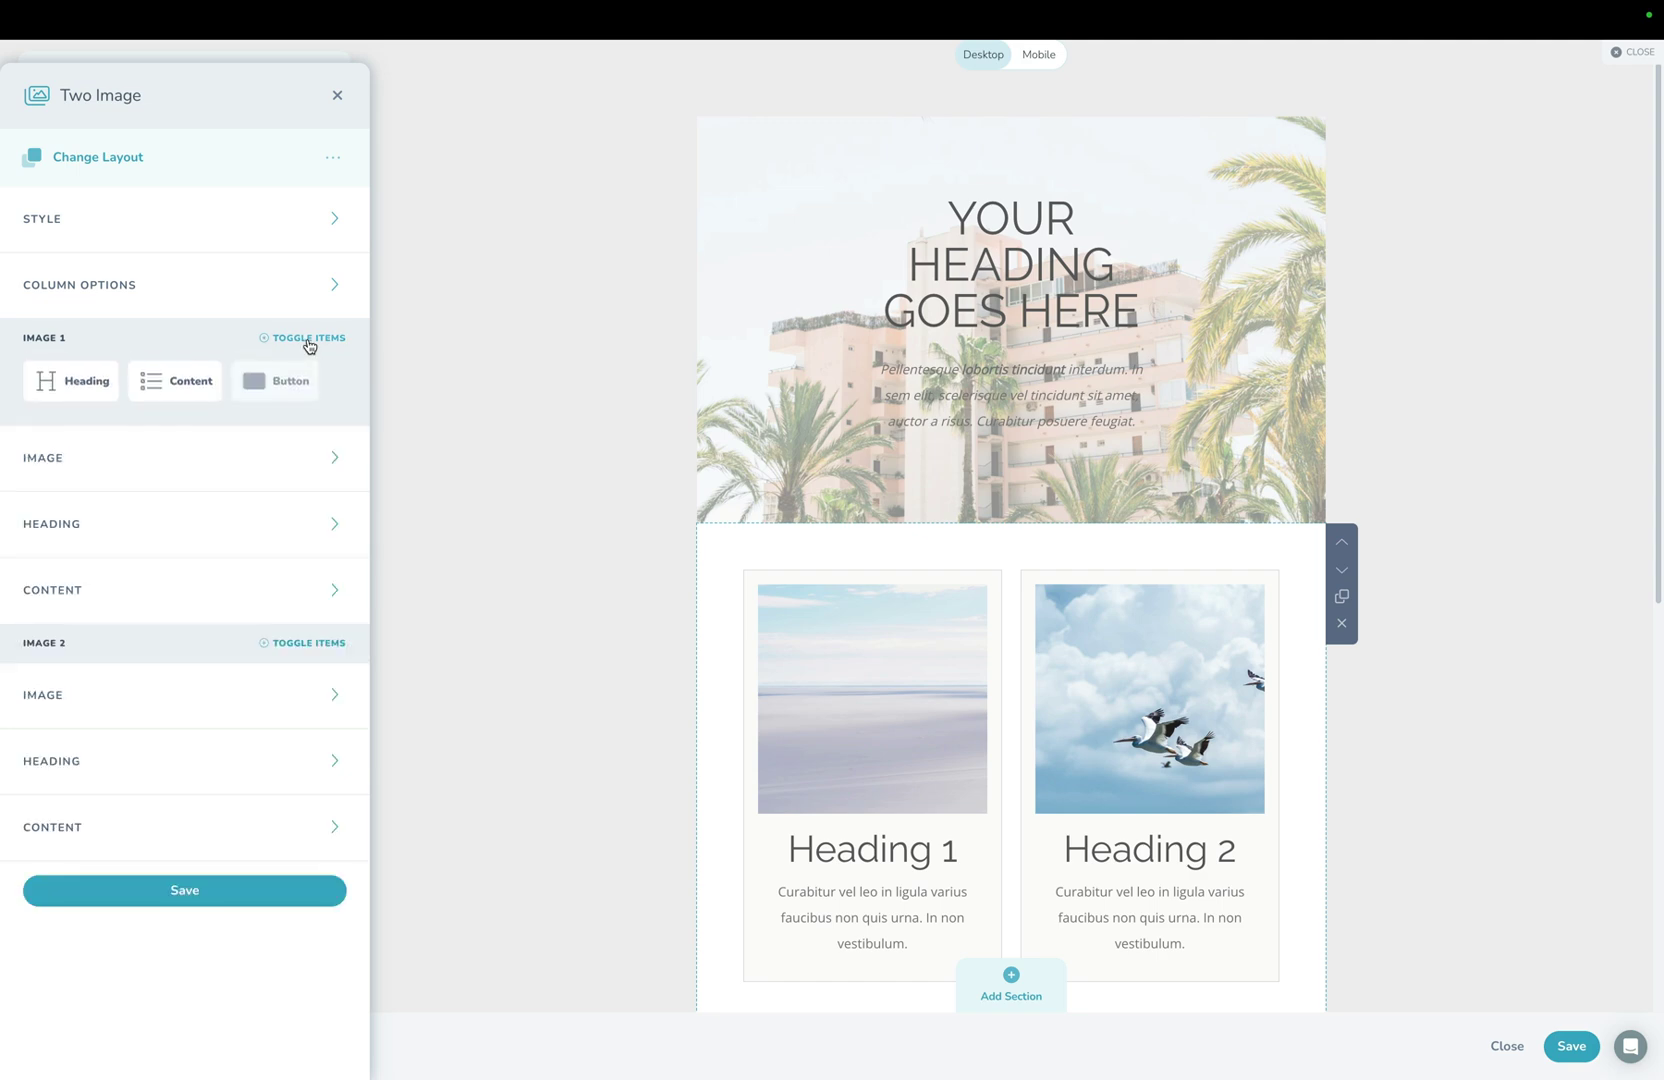
left_click(70, 399)
left_click(72, 398)
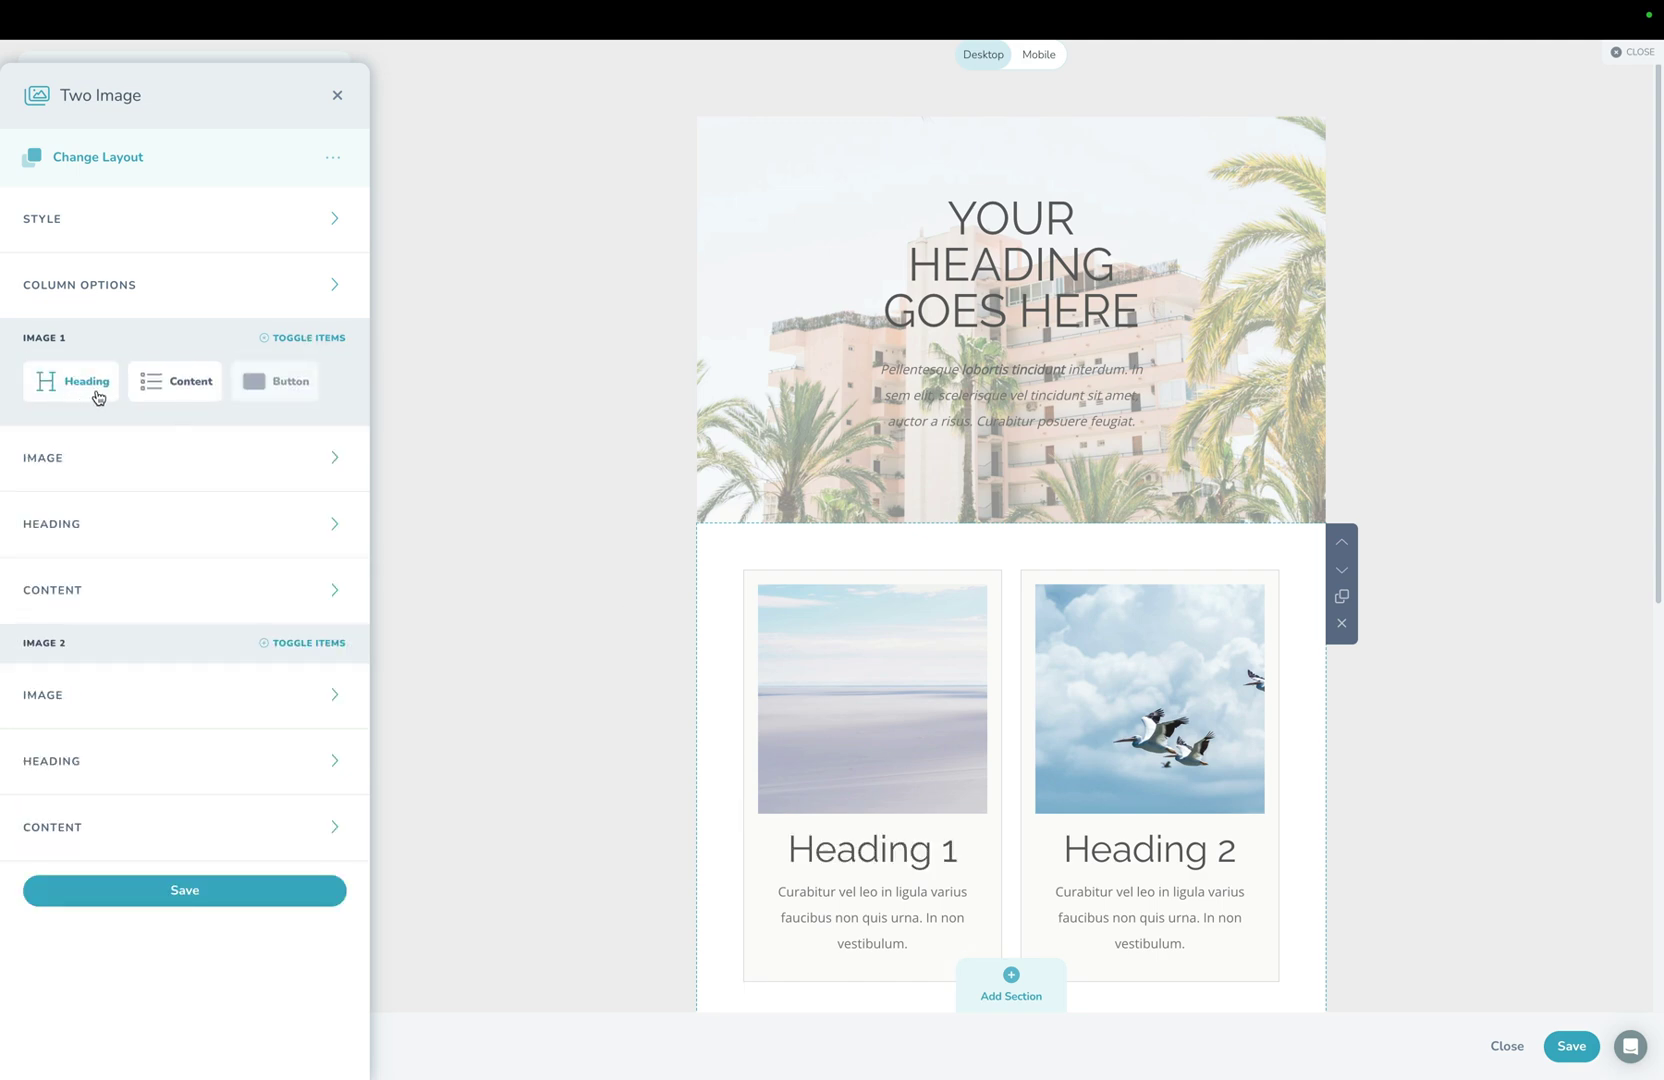
left_click(284, 396)
left_click(285, 397)
left_click(282, 380)
left_click(322, 709)
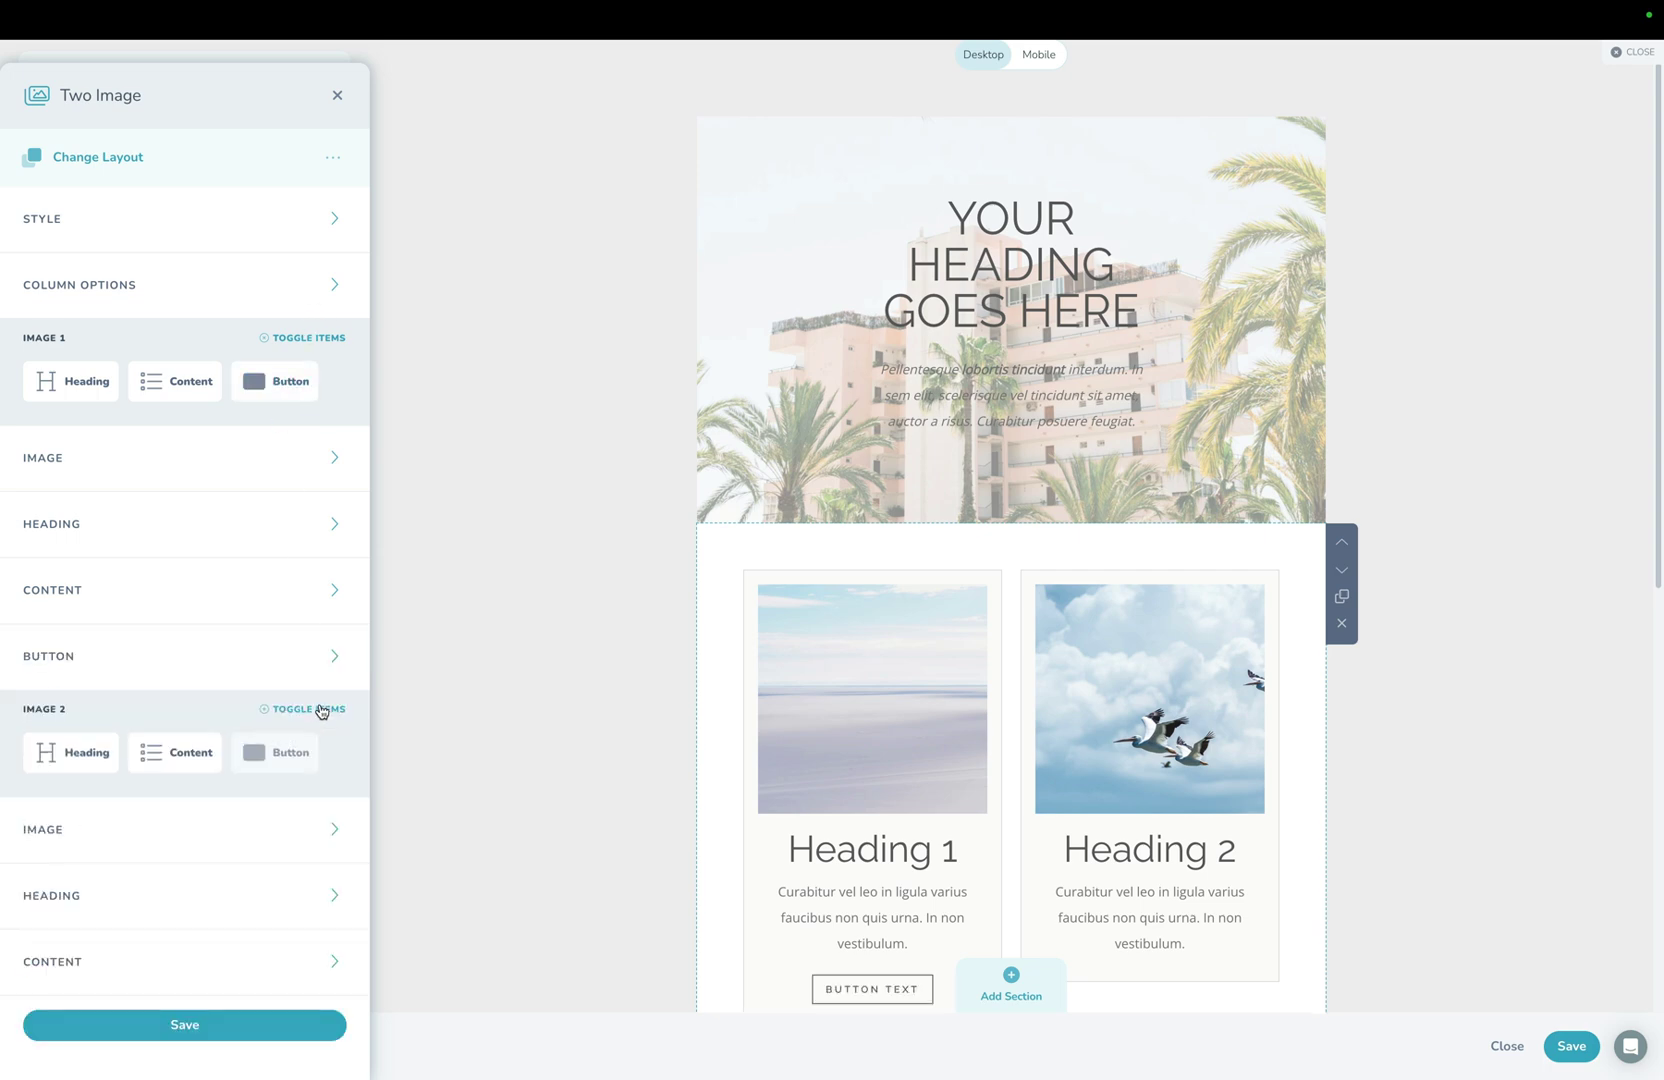
left_click(288, 753)
left_click(338, 97)
Show the hero's STYLE options with its #FFFFFF background.
scroll(799, 788, "down", 2)
scroll(1045, 802, "down", 5)
scroll(911, 771, "up", 7)
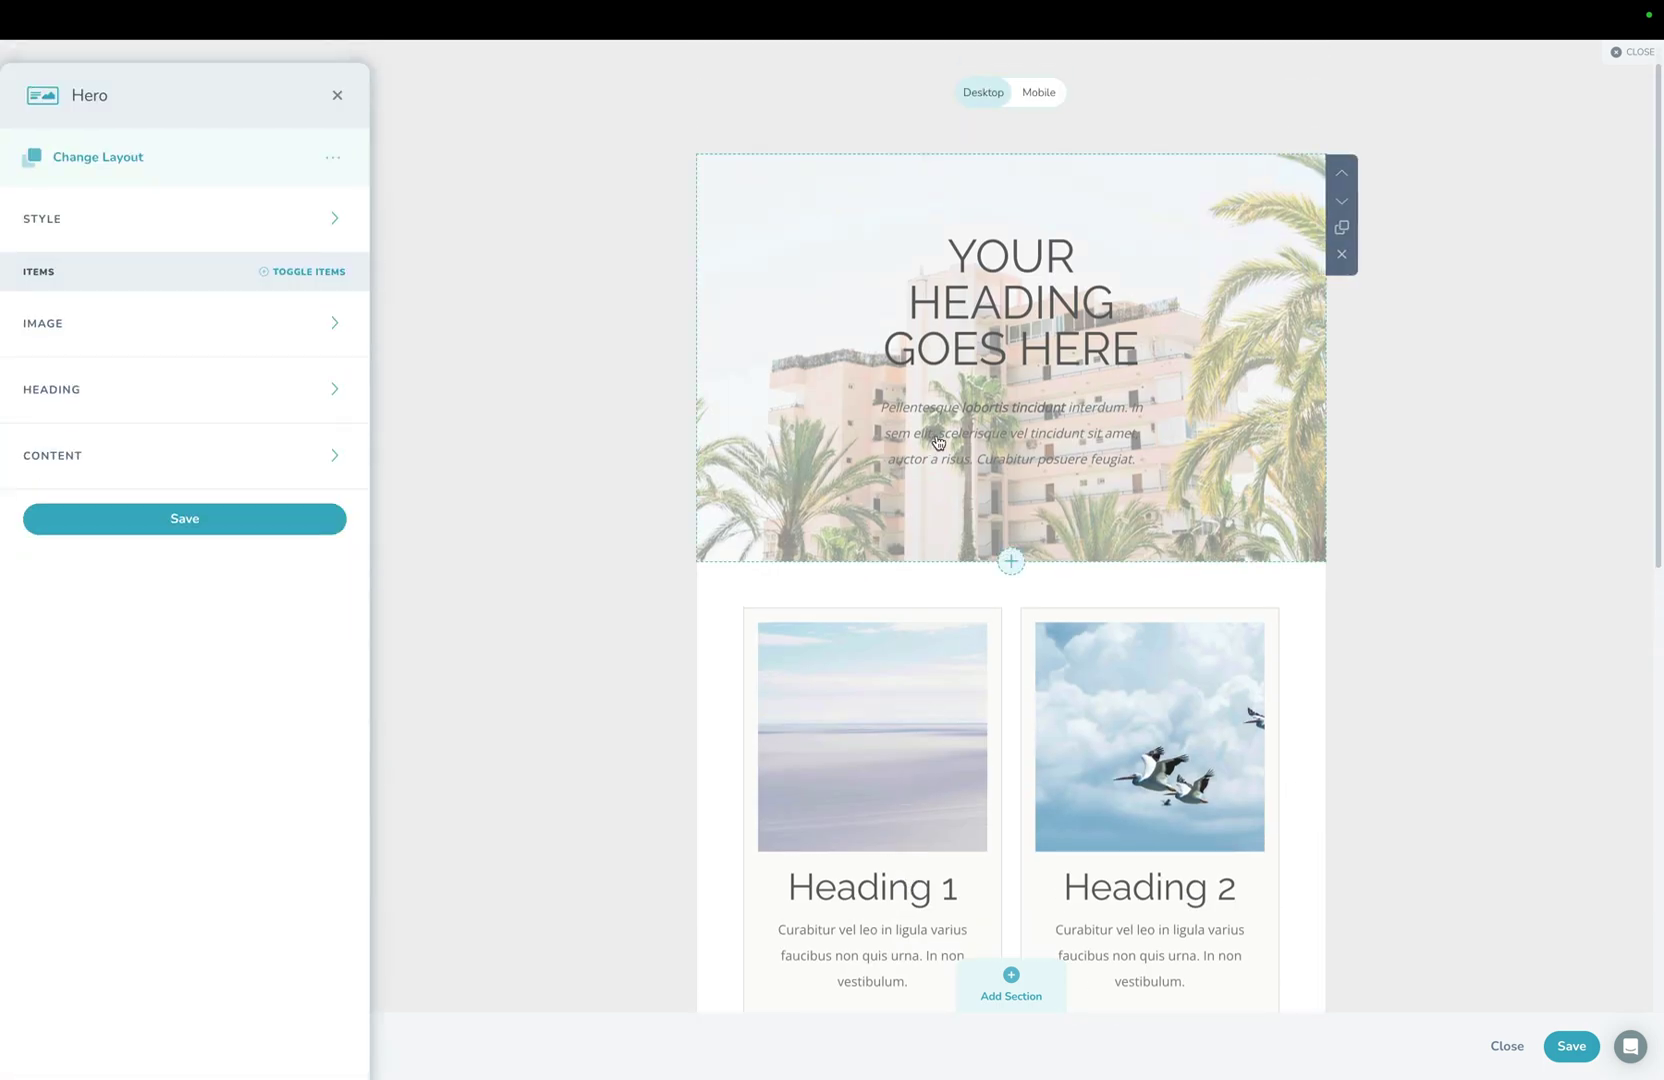
left_click(182, 221)
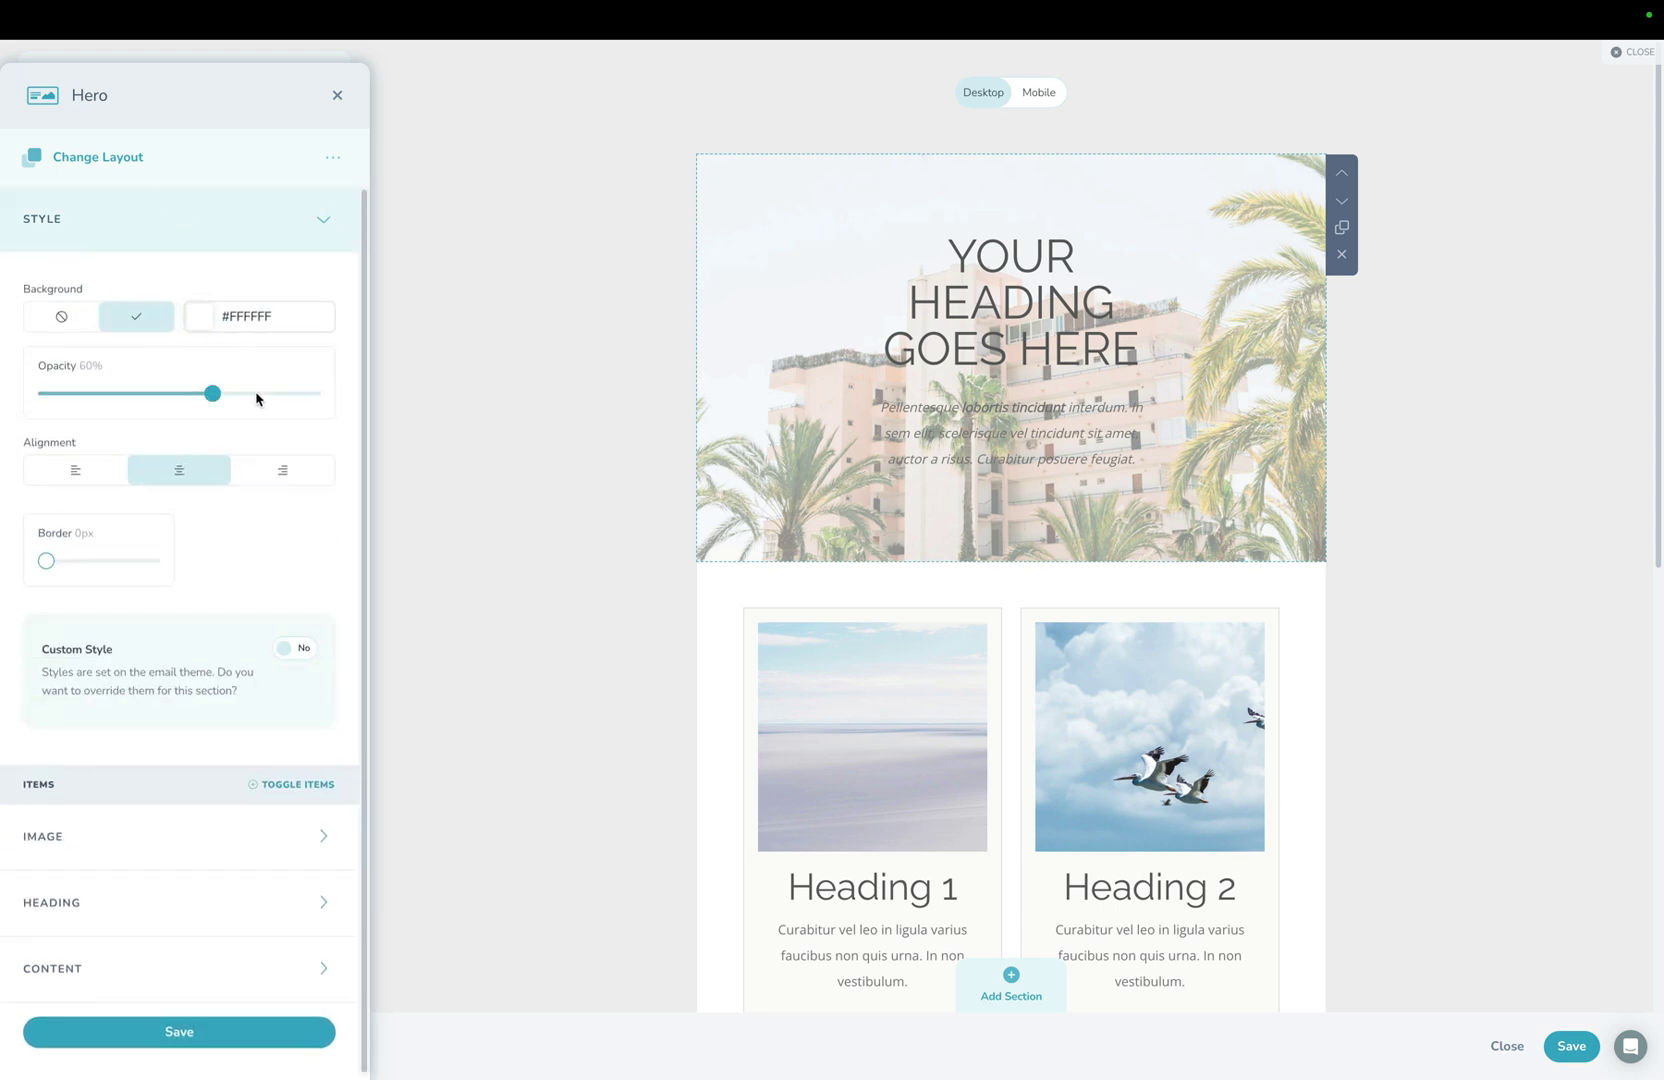
Apply the Playfair Display & Source Sans 3 suggested font pairing to the theme.
left_click(337, 95)
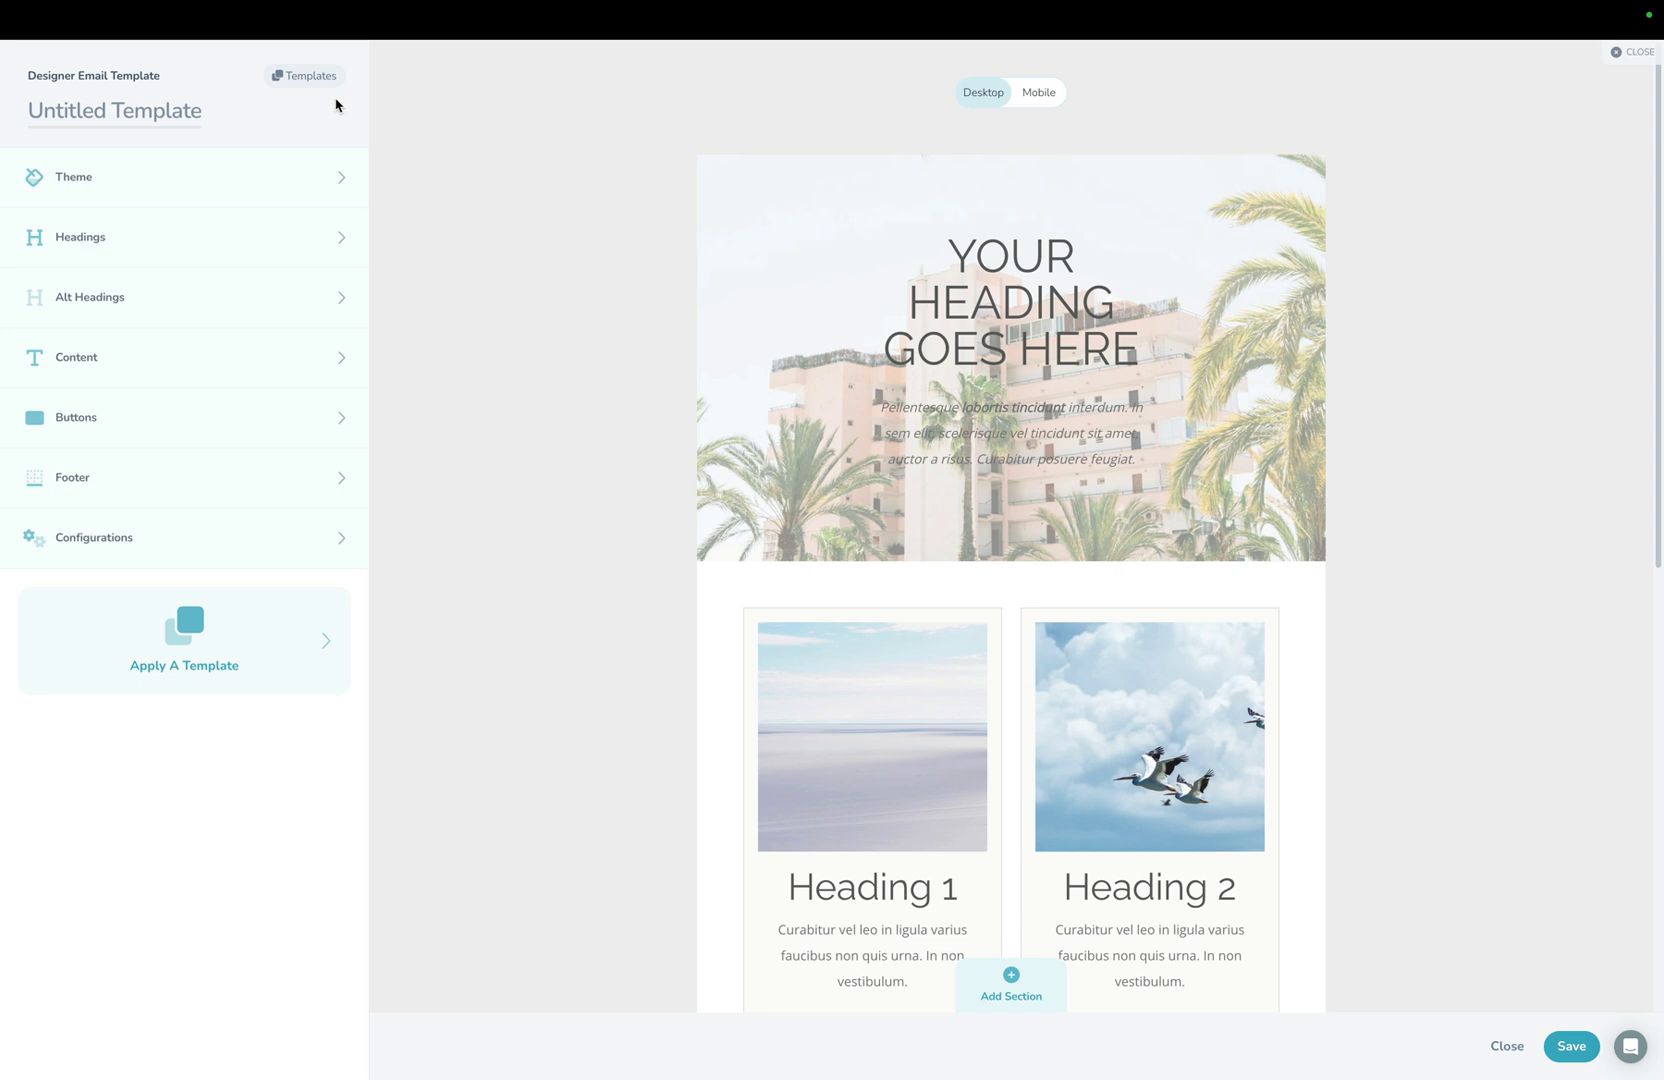
left_click(245, 254)
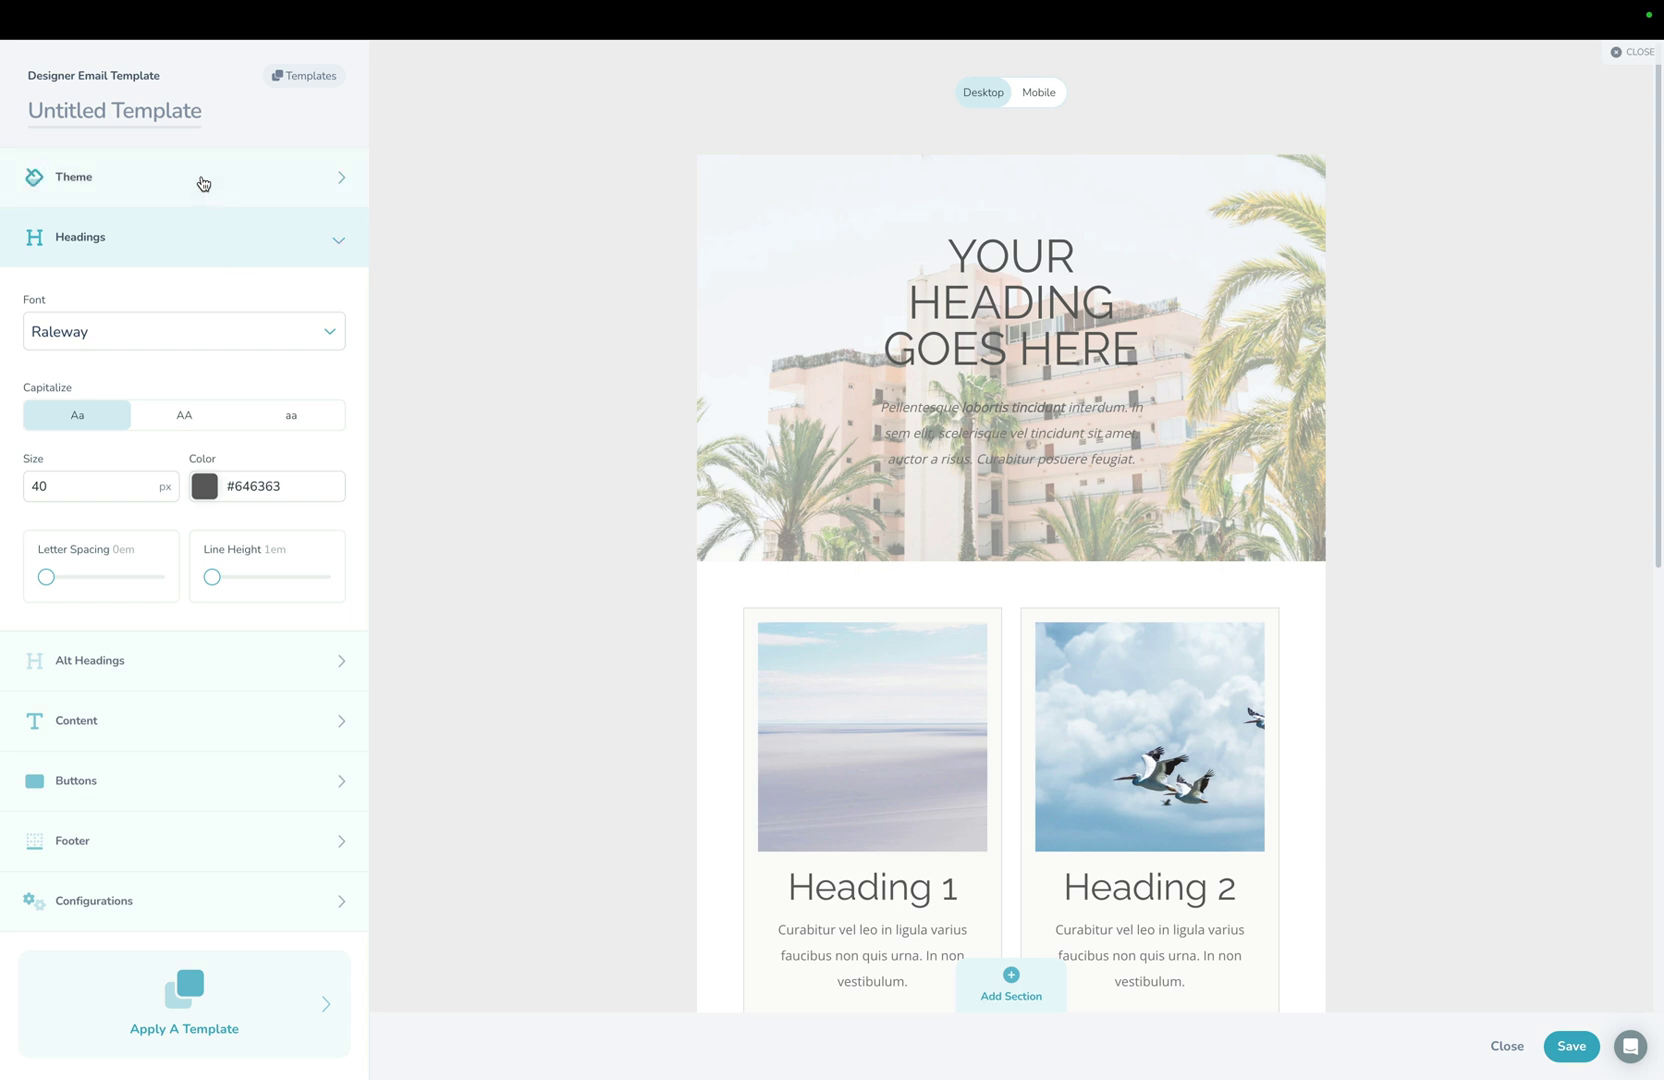
left_click(204, 178)
left_click(211, 312)
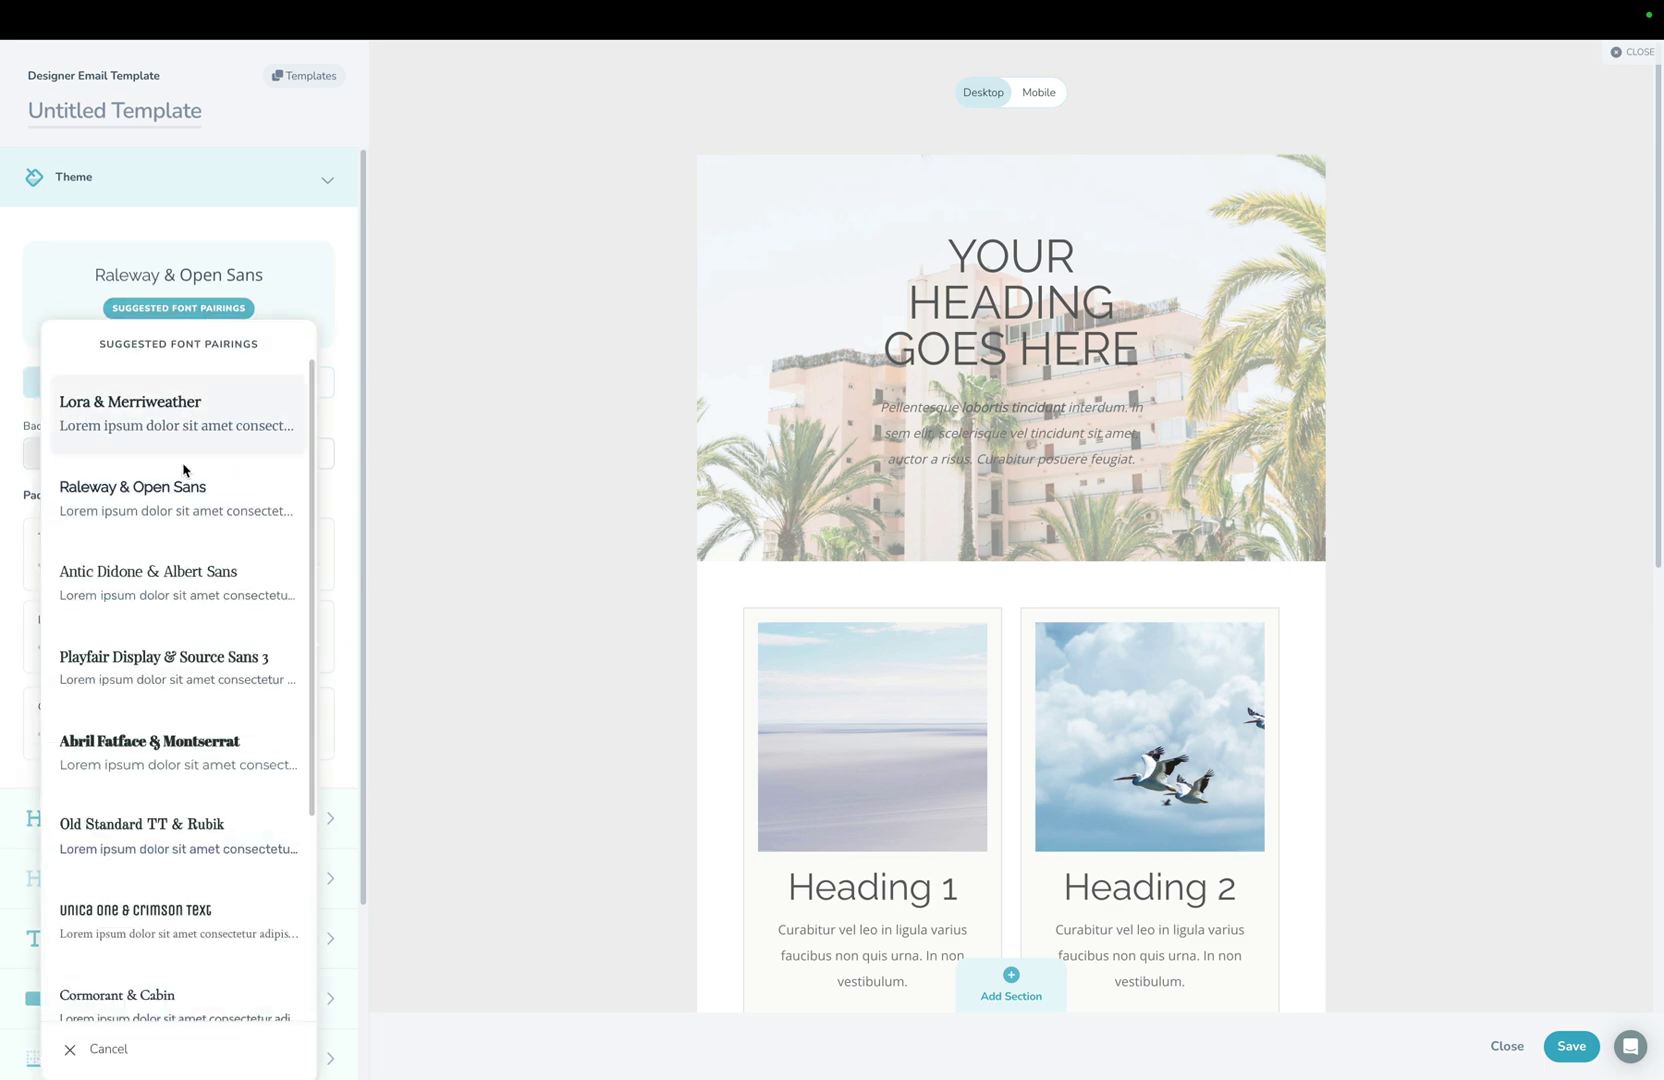
left_click(187, 682)
scroll(975, 511, "down", 8)
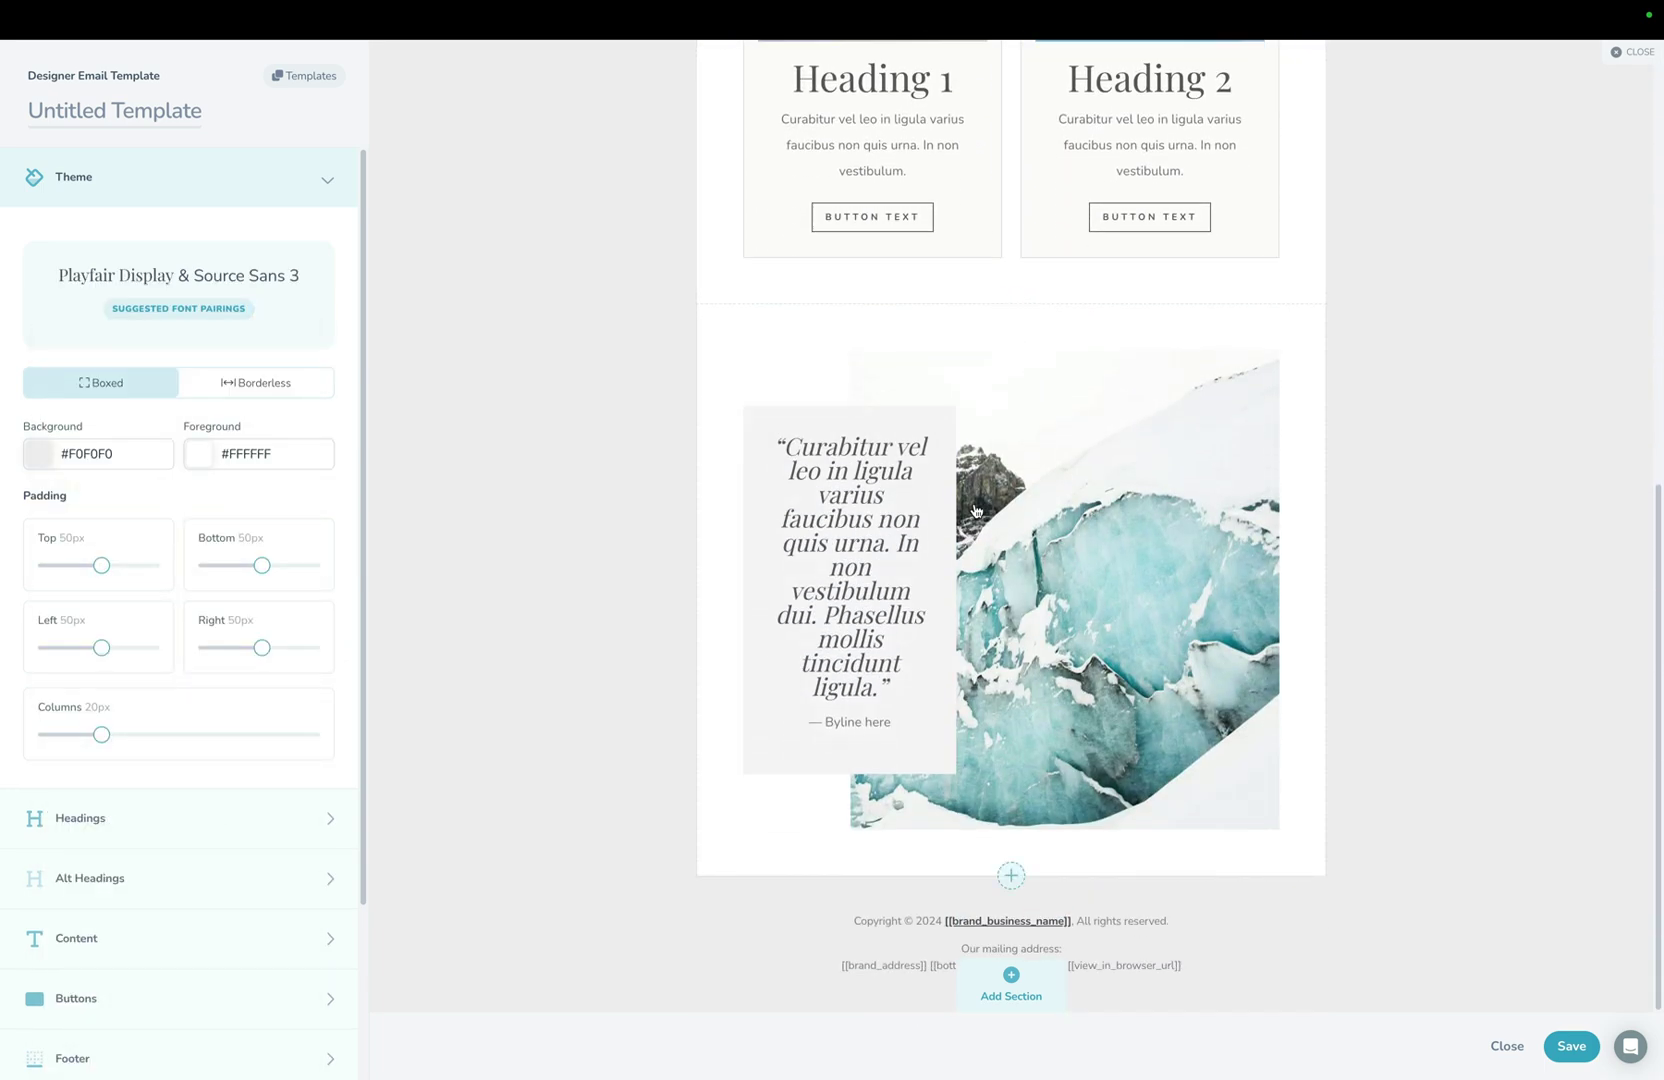
scroll(975, 511, "up", 8)
Set theme padding to Top 30px, Bottom 30px, Left 40px and Right 40px.
mouse_move(975, 511)
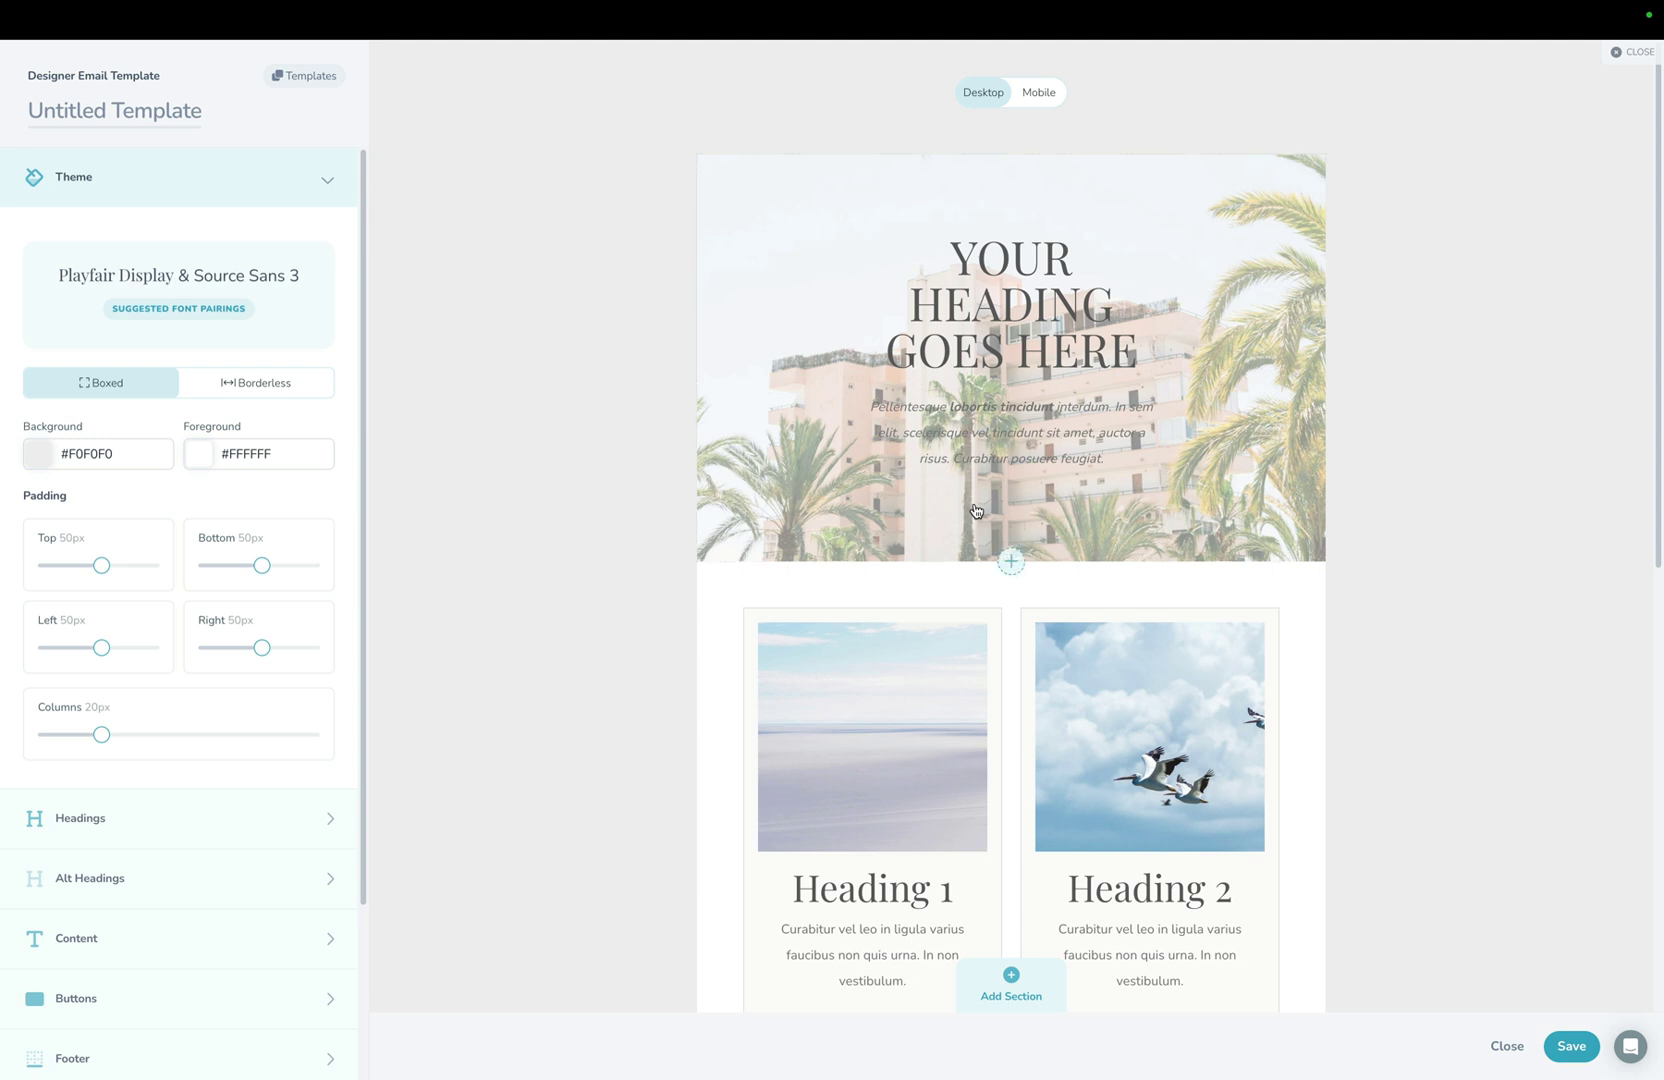
left_click(101, 566)
mouse_move(105, 570)
left_mouse_down()
mouse_move(41, 568)
mouse_move(125, 573)
mouse_move(78, 572)
left_mouse_up()
left_click_drag(261, 566, 241, 572)
mouse_move(101, 648)
left_mouse_down()
mouse_move(71, 650)
mouse_move(89, 653)
left_mouse_up()
left_click_drag(261, 648, 250, 660)
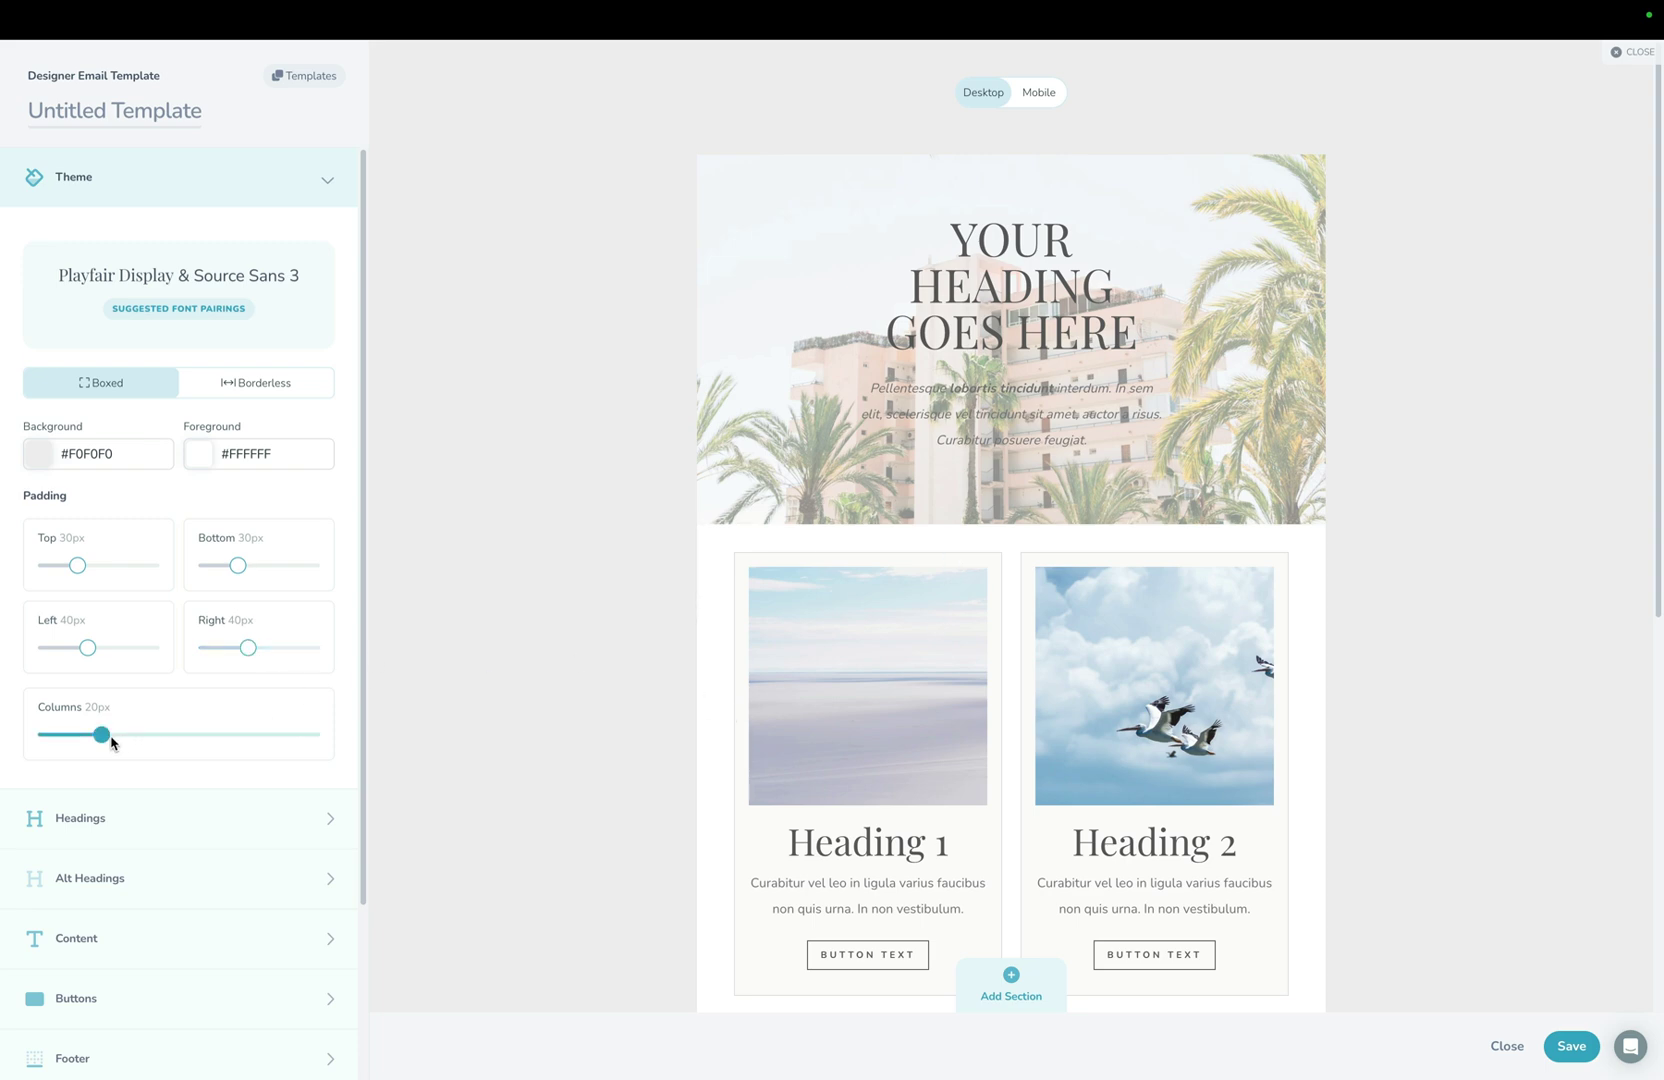
scroll(810, 687, "down", 7)
scroll(696, 715, "up", 7)
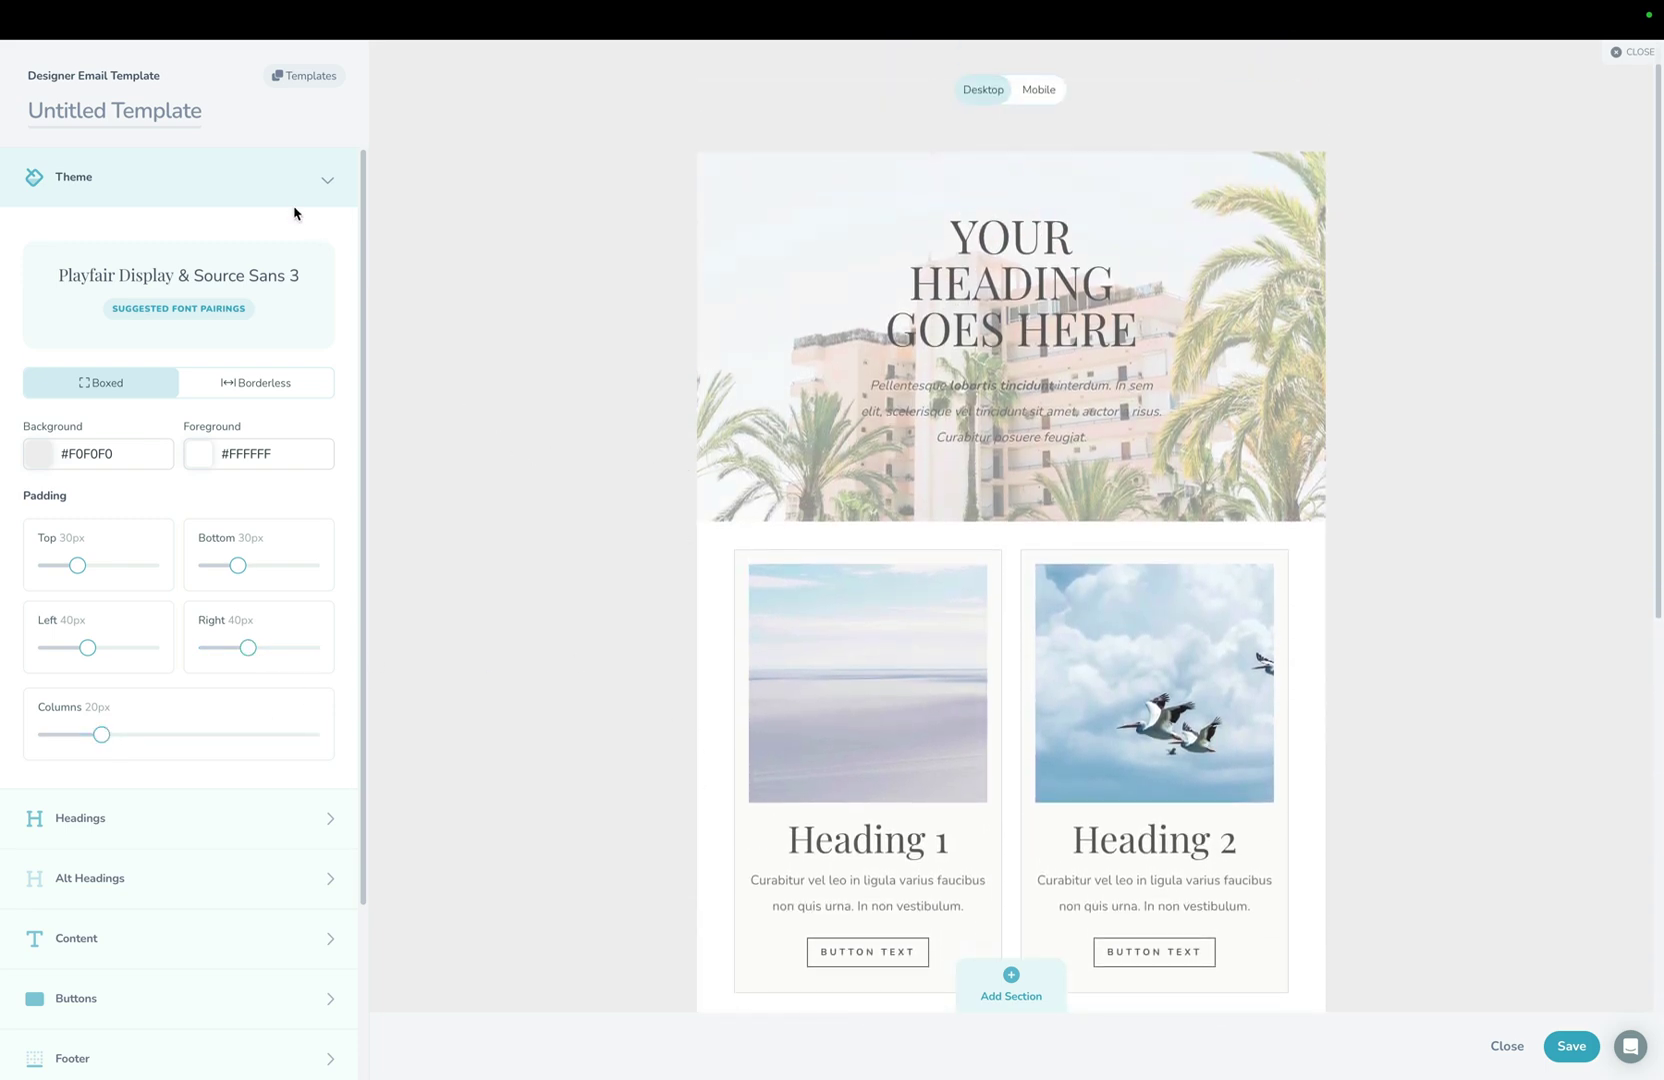
In the theme's Headings settings, nudge the heading size up and back to 40.
left_click(293, 178)
left_click(205, 234)
left_click(172, 485)
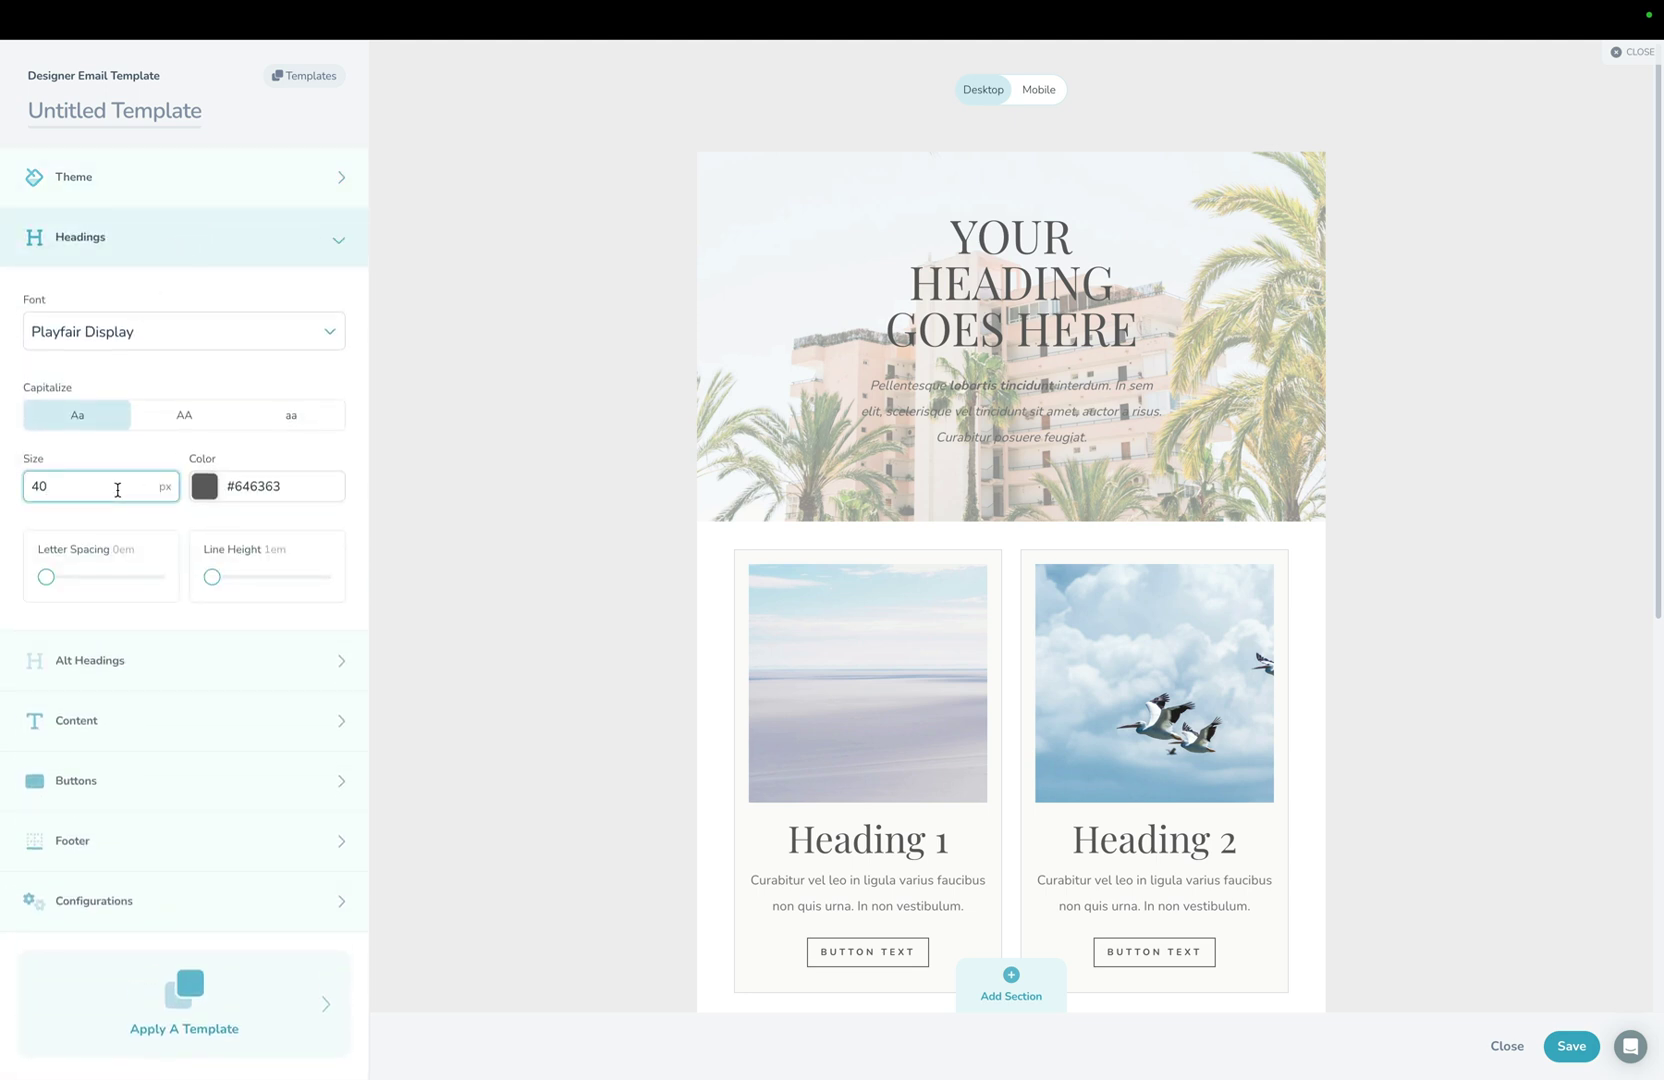
key("Up")
key("Up")
key("Up")
key("Up")
key("Up")
key("Up")
key("Down")
key("Down")
key("Down")
key("Down")
key("Down")
key("Down")
Turn off the hero heading's custom style so it follows the theme headings.
left_click(888, 356)
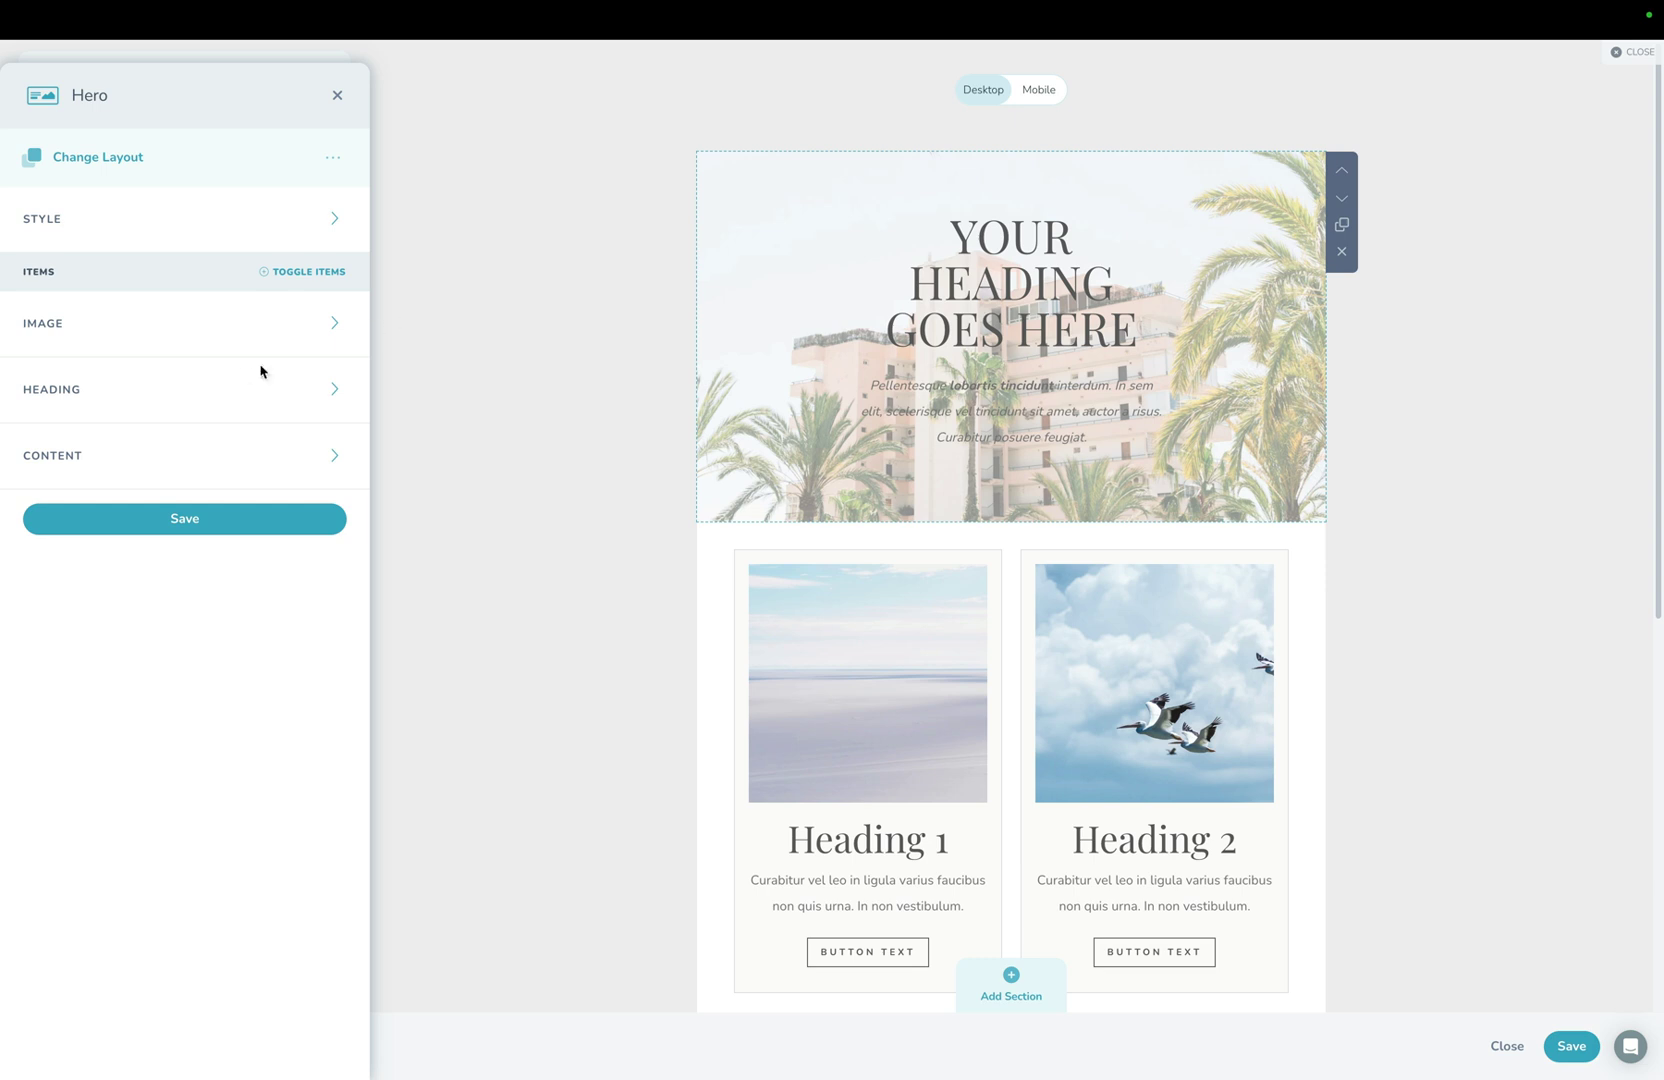
left_click(250, 385)
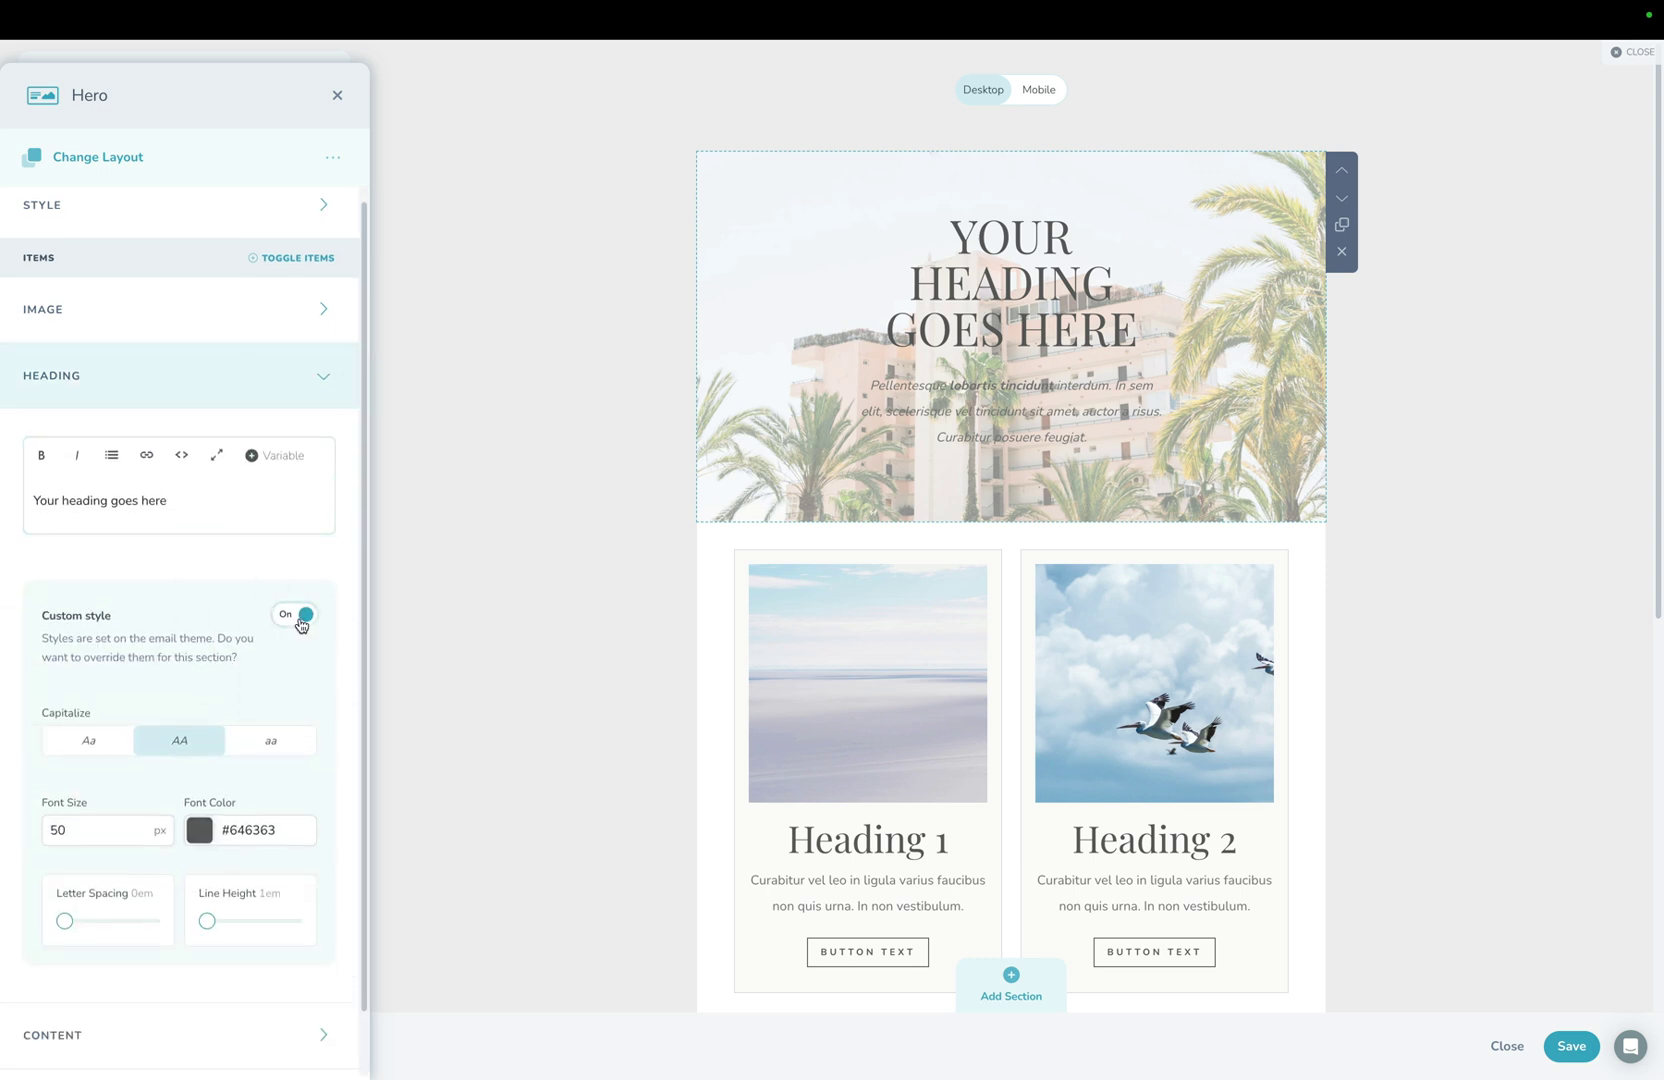
left_click(304, 616)
left_click(339, 105)
Try a 48 theme heading size, then restore it to 40.
left_click(103, 490)
key("Up")
key("Up")
key("Up")
key("Up")
key("Up")
key("Up")
key("Up")
key("Up")
key("Down")
key("Down")
key("Down")
key("Down")
key("Down")
key("Down")
key("Down")
key("Down")
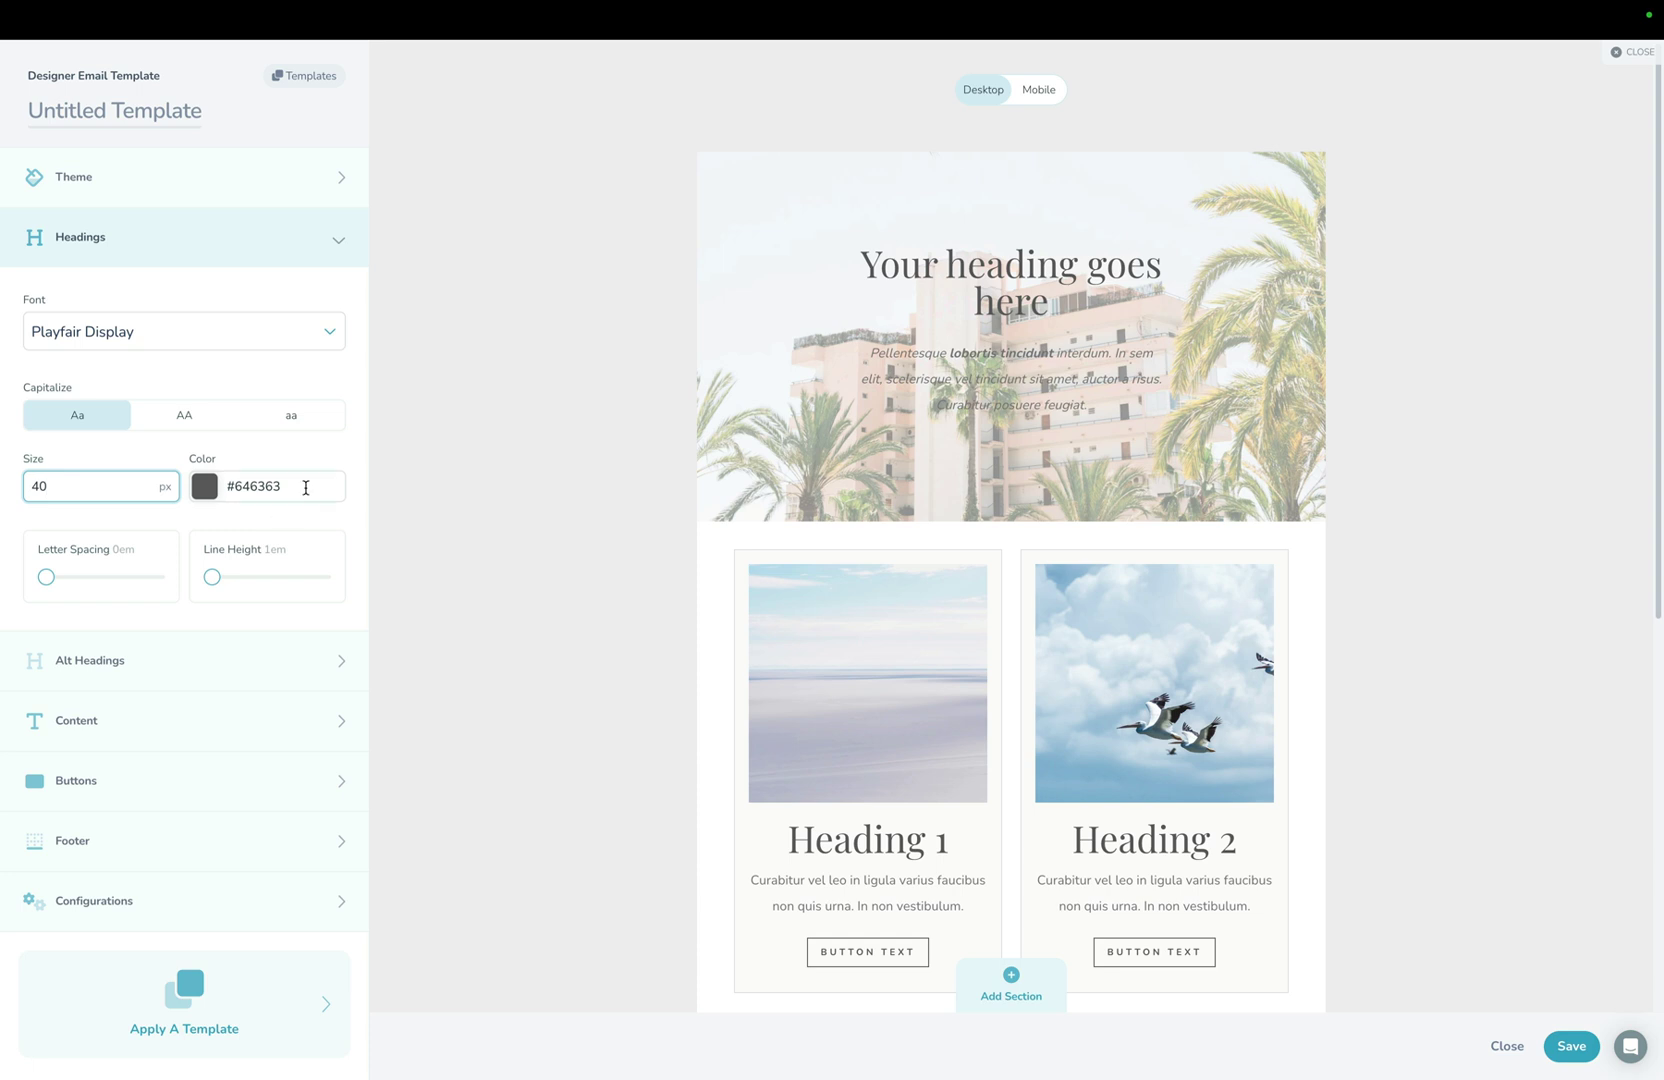
Set the heading colour to #726D6D and test capitalisation and letter spacing, keeping title case.
left_click(306, 487)
mouse_move(215, 606)
left_mouse_down()
mouse_move(279, 557)
mouse_move(192, 553)
mouse_move(264, 557)
mouse_move(227, 583)
mouse_move(208, 565)
mouse_move(185, 596)
left_mouse_up()
left_click(137, 460)
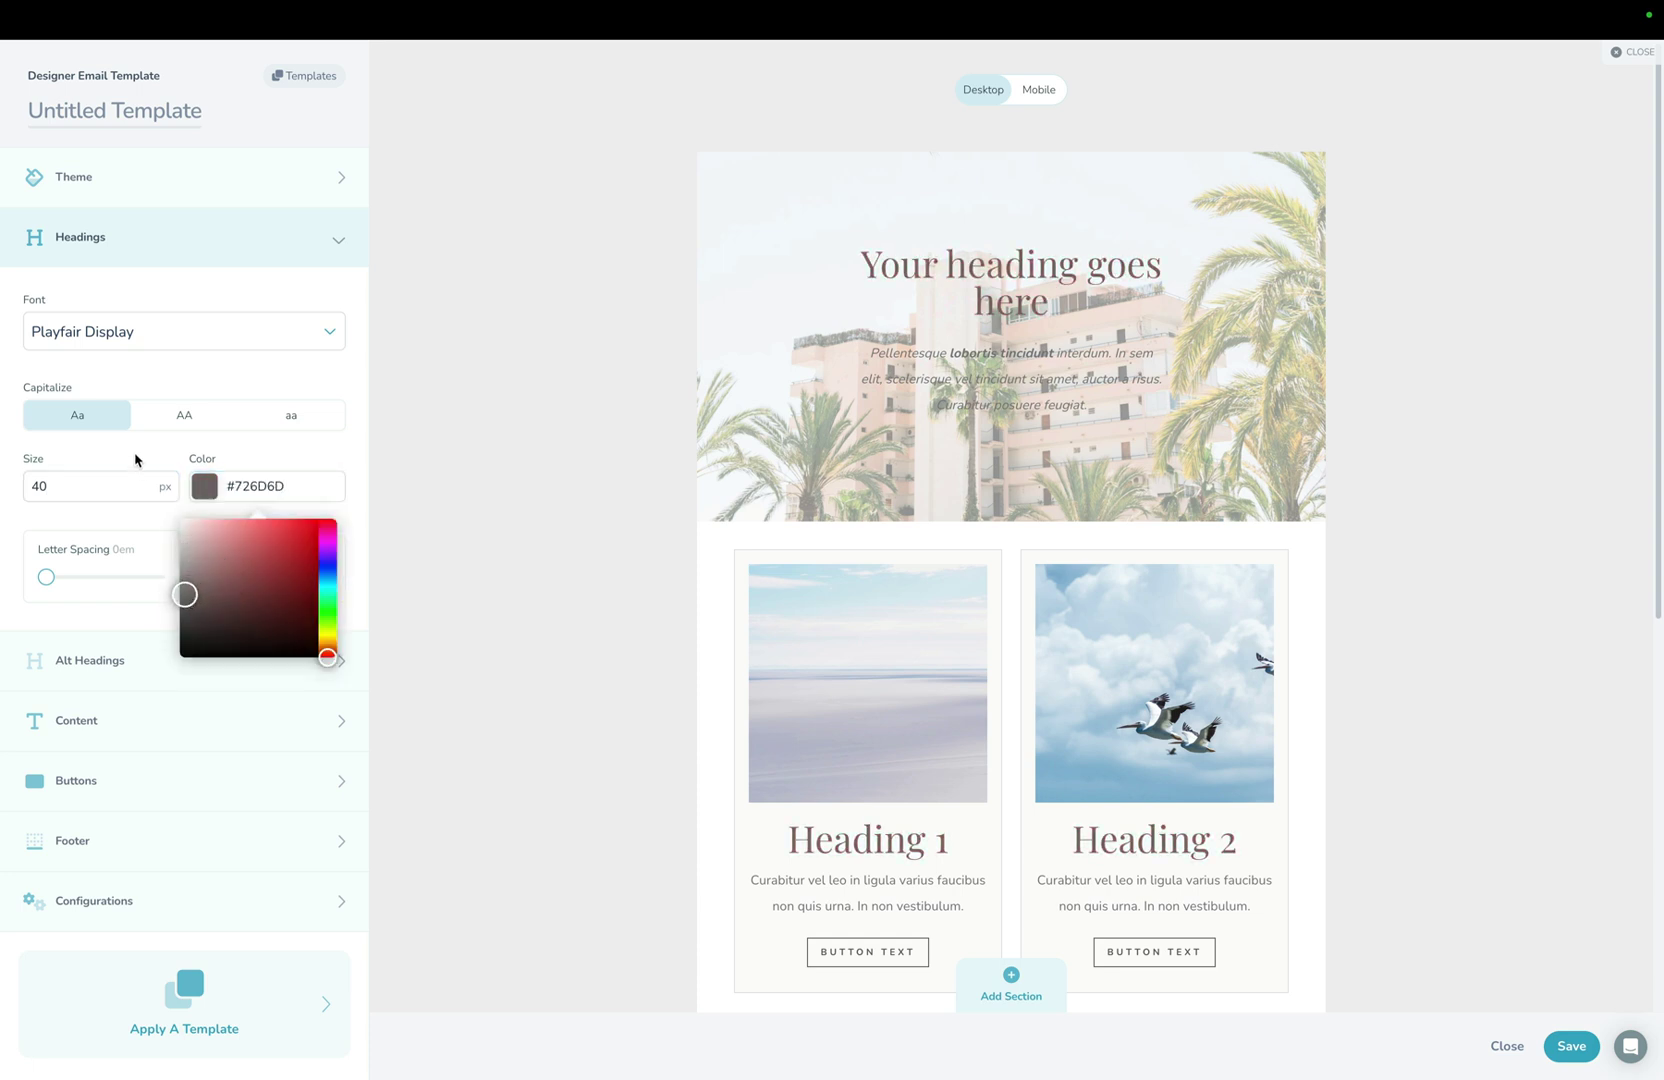
left_click(205, 424)
left_click(310, 420)
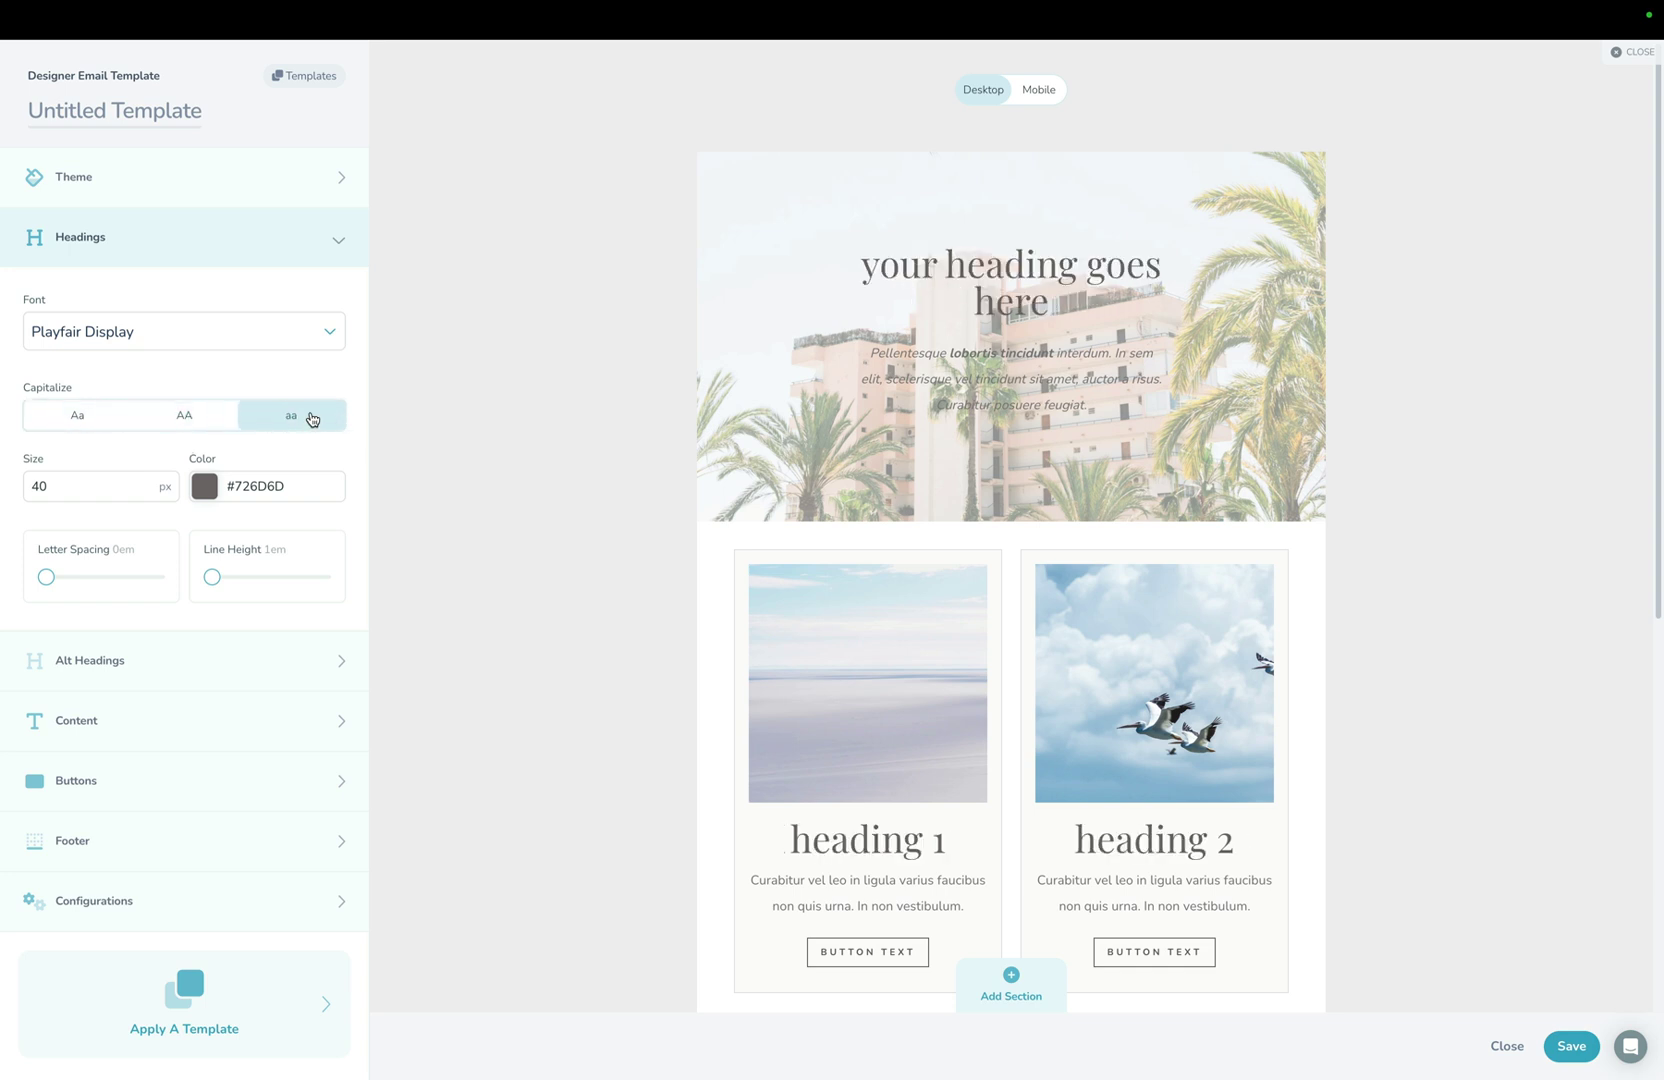
left_click(72, 420)
mouse_move(48, 582)
left_mouse_down()
mouse_move(115, 583)
mouse_move(38, 589)
left_mouse_up()
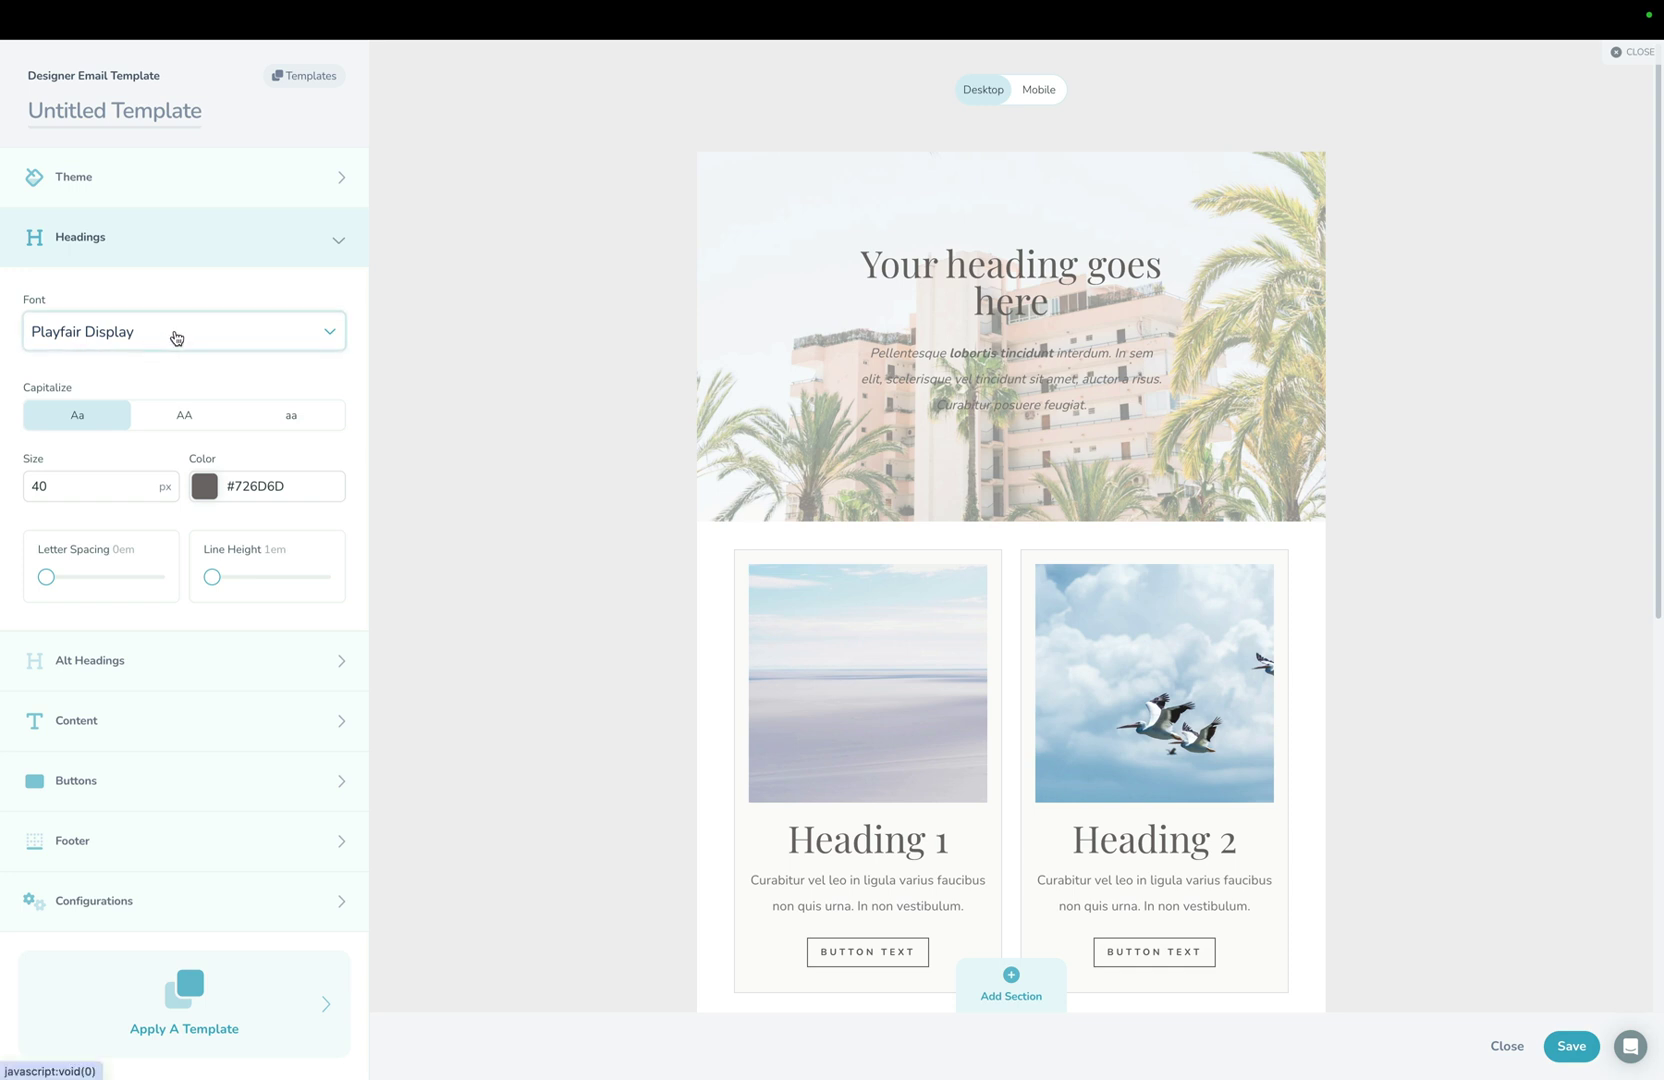
Keep body text size at 14 and set its colour to grey #757575.
left_click(130, 722)
left_click(76, 604)
key("BackSpace")
key("BackSpace")
type("13")
key("BackSpace")
type("4")
left_click(258, 606)
left_click(280, 675)
left_click_drag(280, 675, 173, 712)
left_click(175, 500)
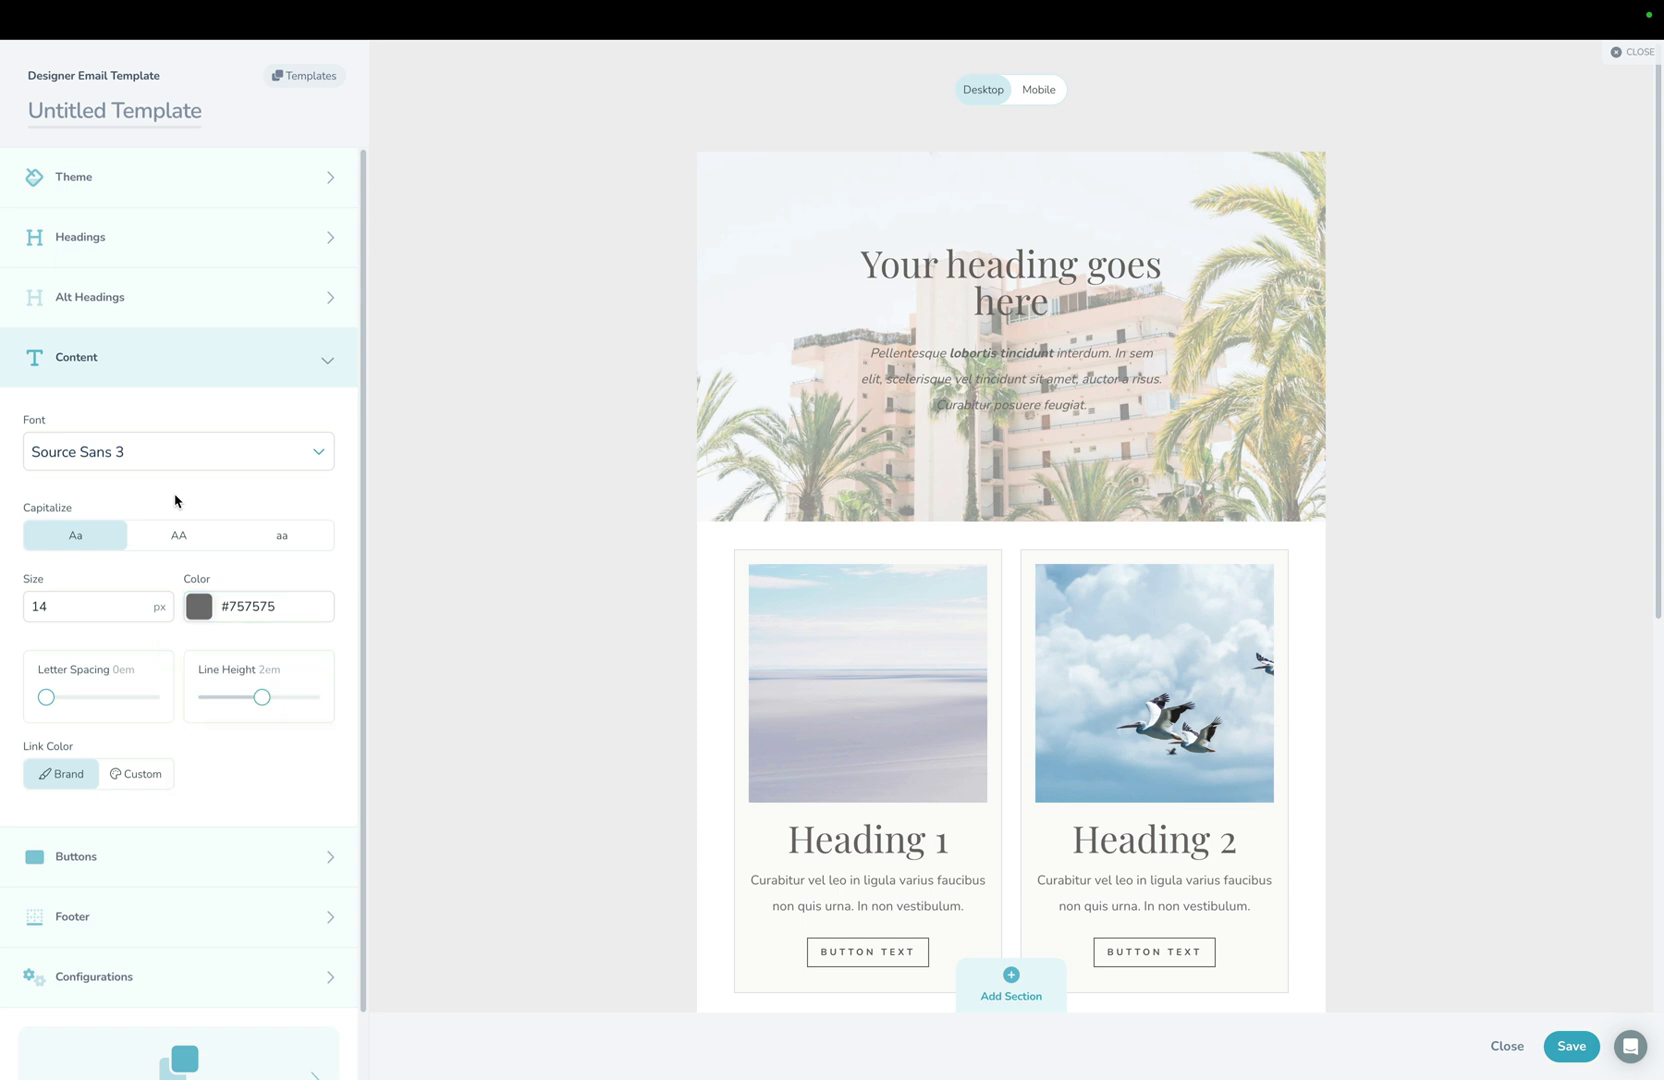
Turn on the hero heading's custom style and set its font size to 60.
left_click(863, 308)
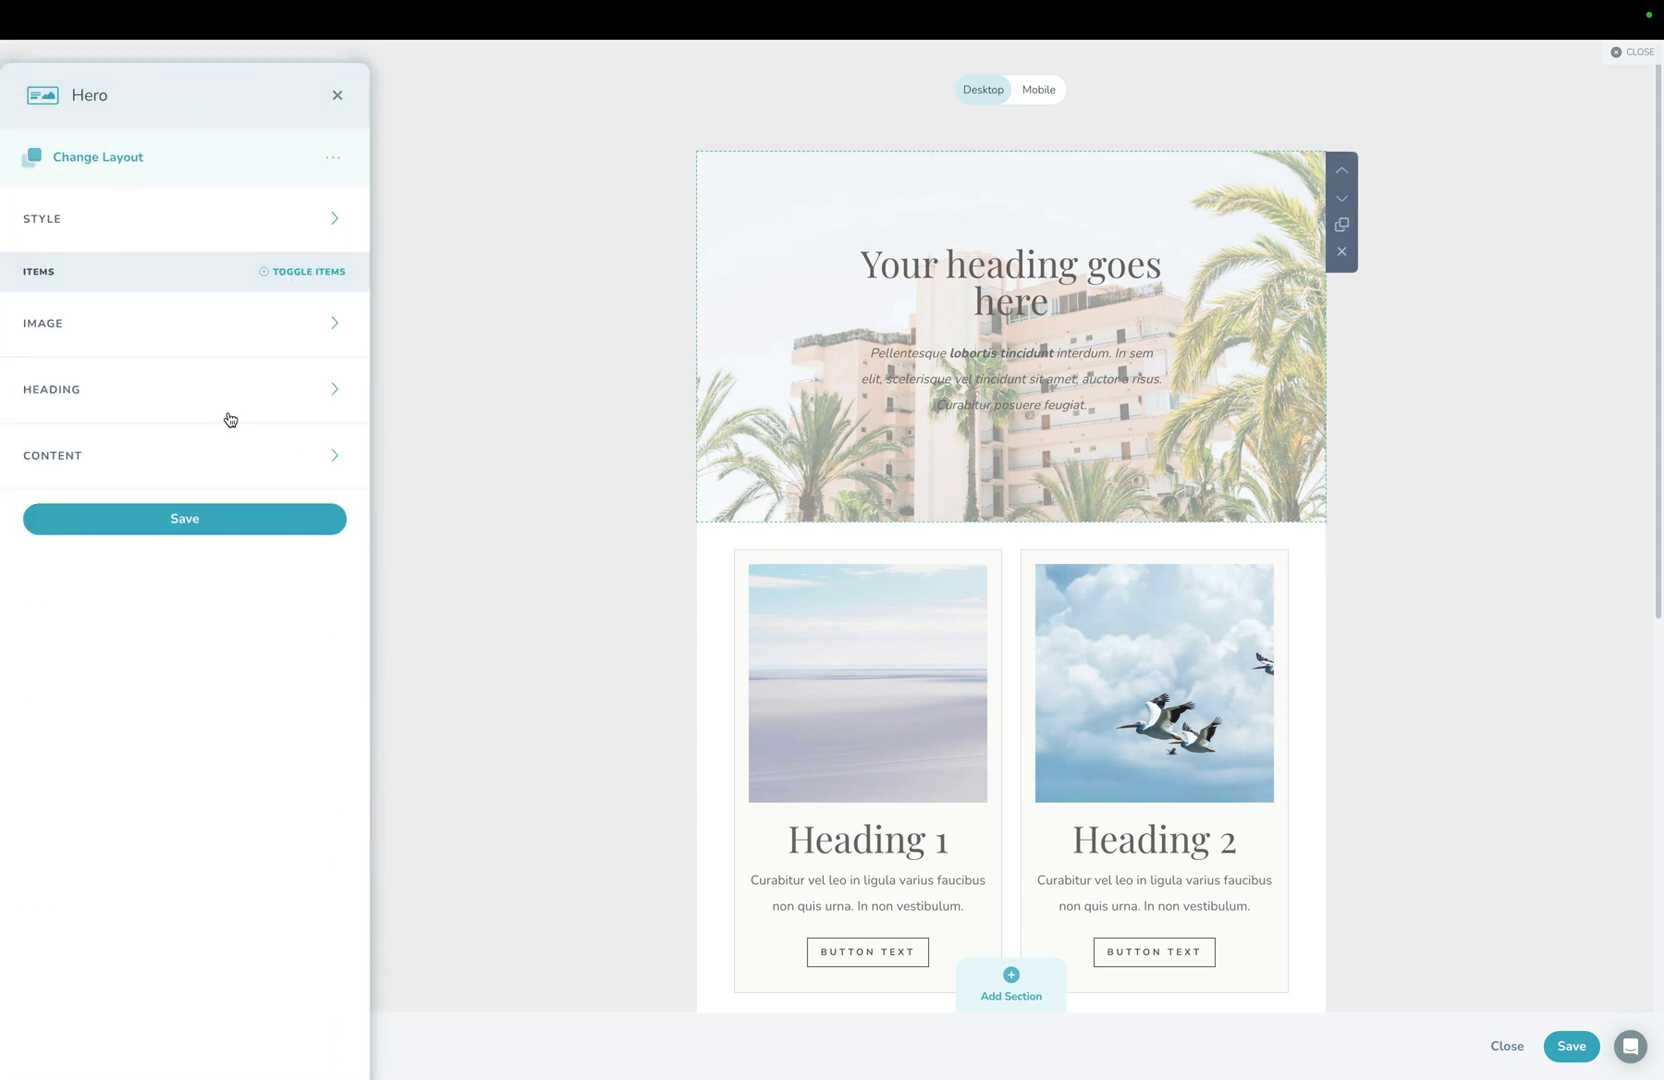
left_click(200, 405)
left_click(293, 630)
left_click(59, 846)
key("BackSpace")
type("3")
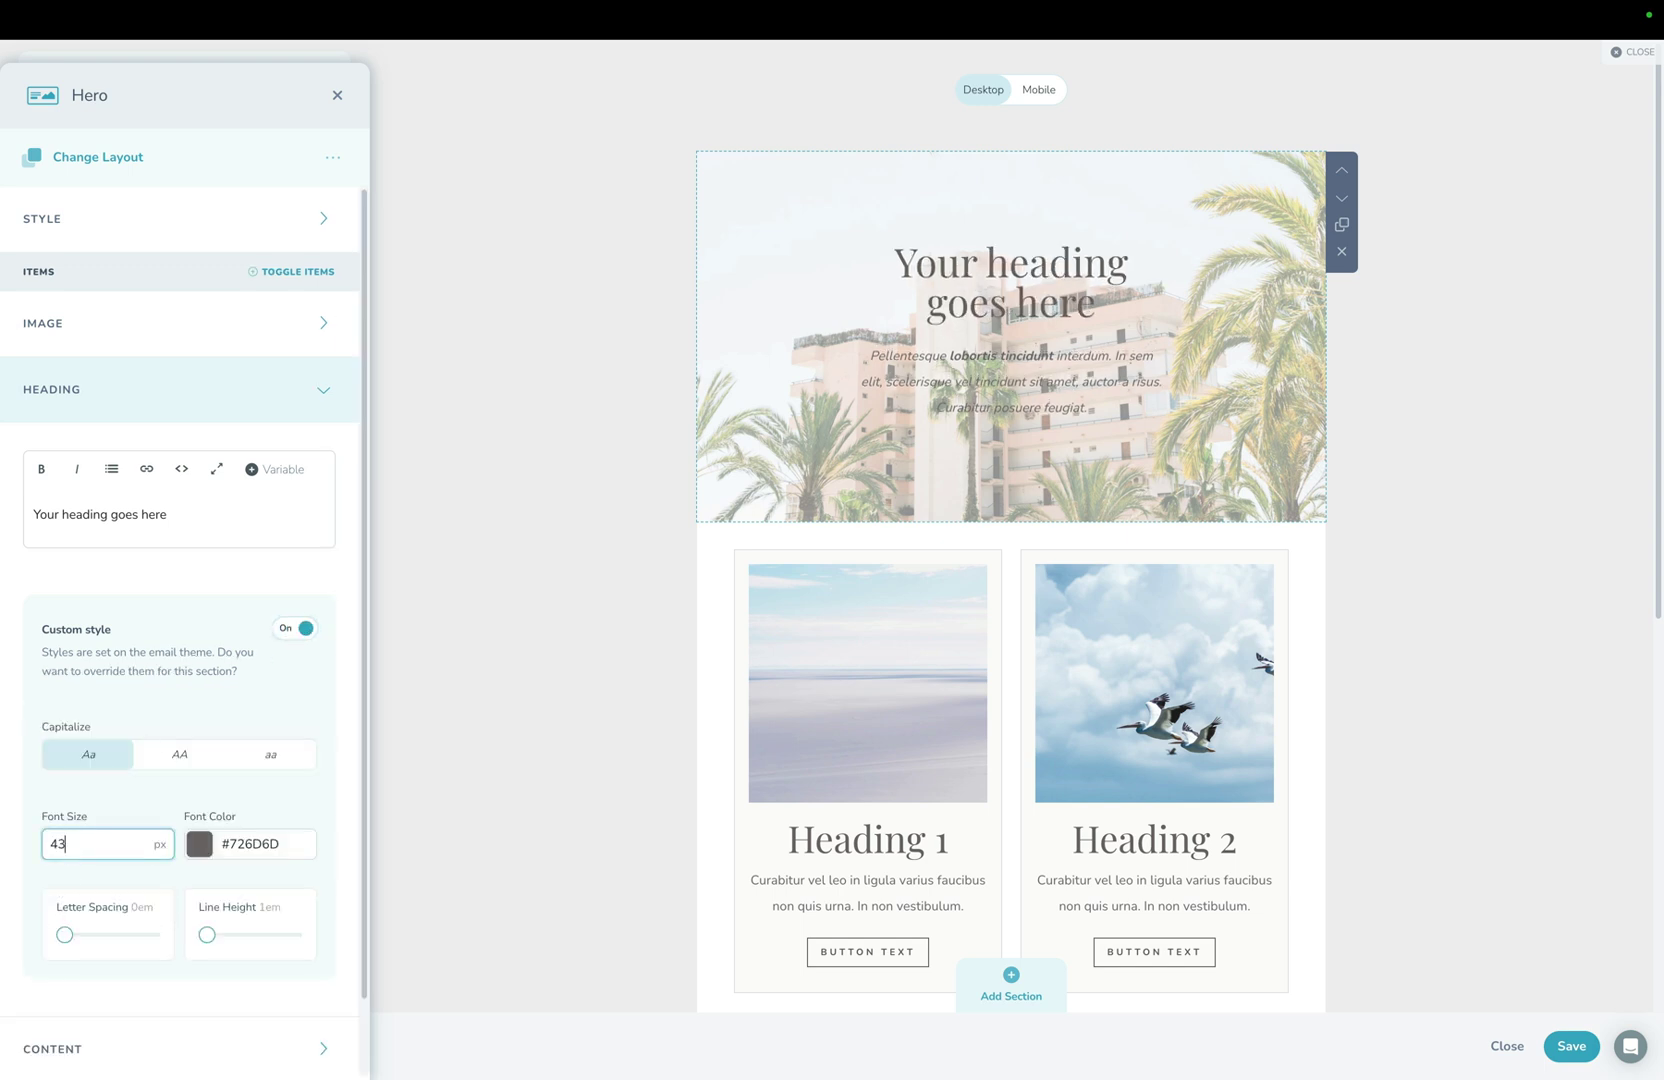
key("Up")
key("Up")
key("Up")
key("Up")
key("Up")
key("Up")
key("Up")
key("Up")
key("Up")
key("Up")
key("Up")
key("Up")
key("Up")
key("Up")
key("Up")
key("Up")
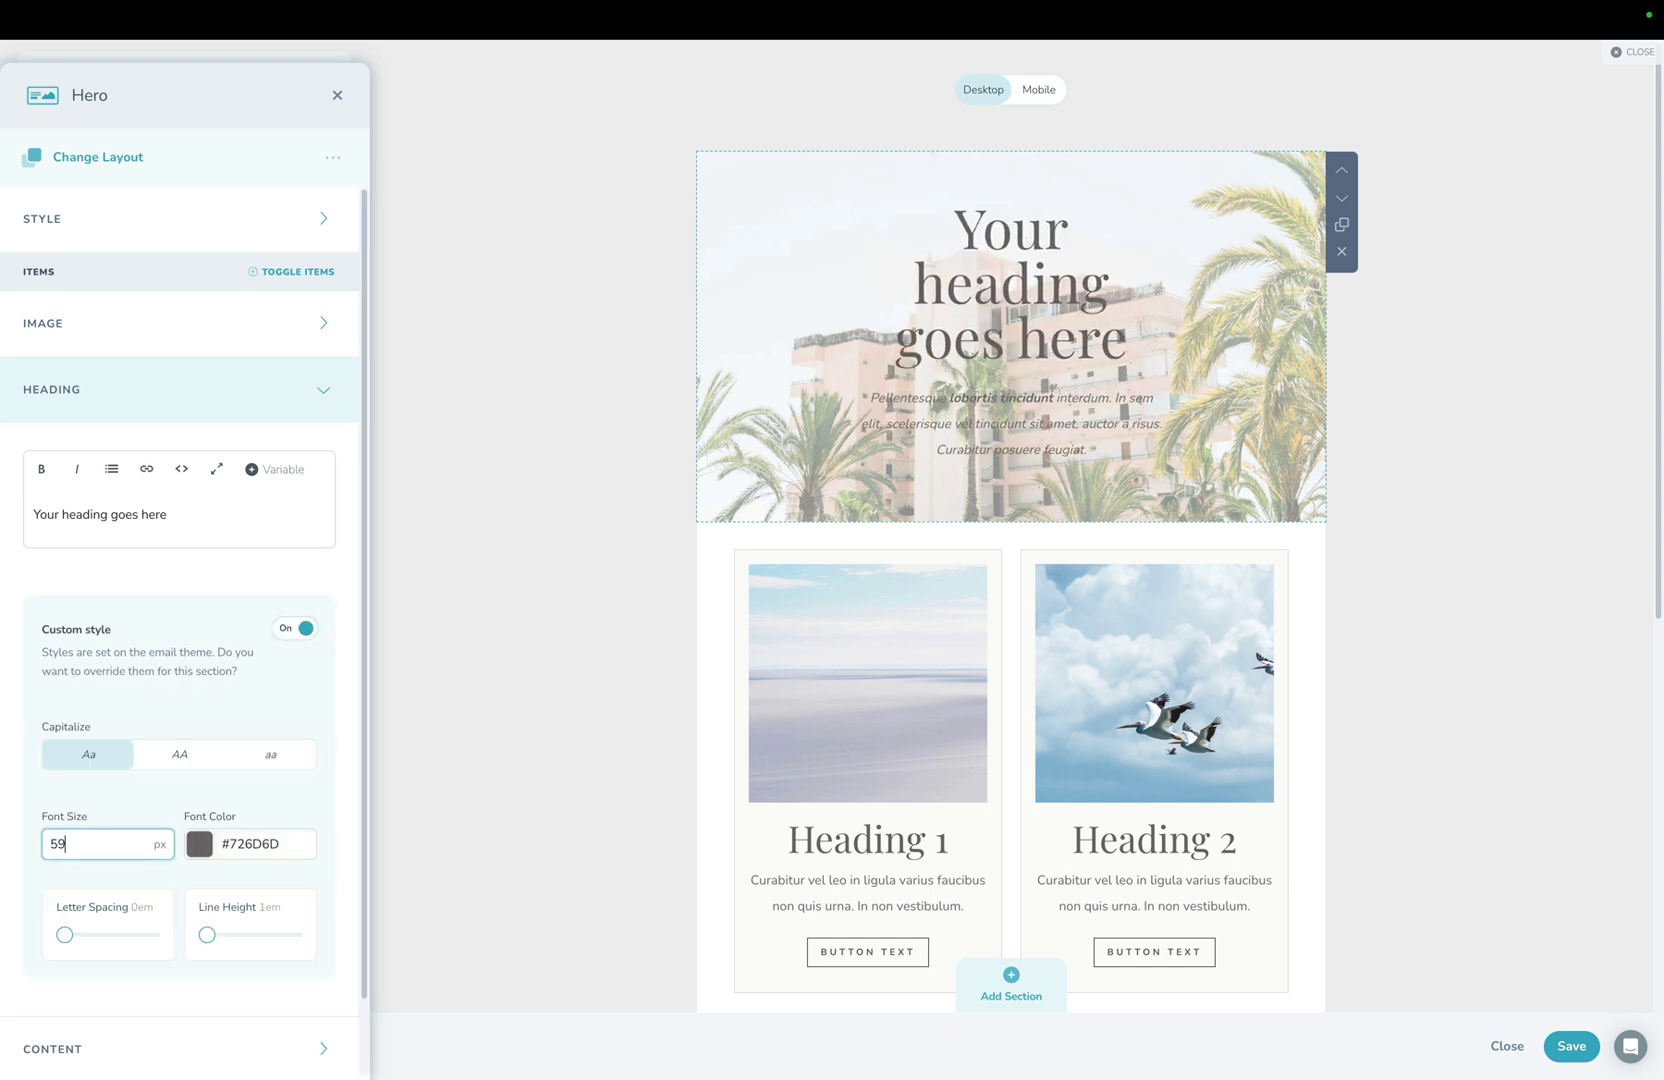
key("Up")
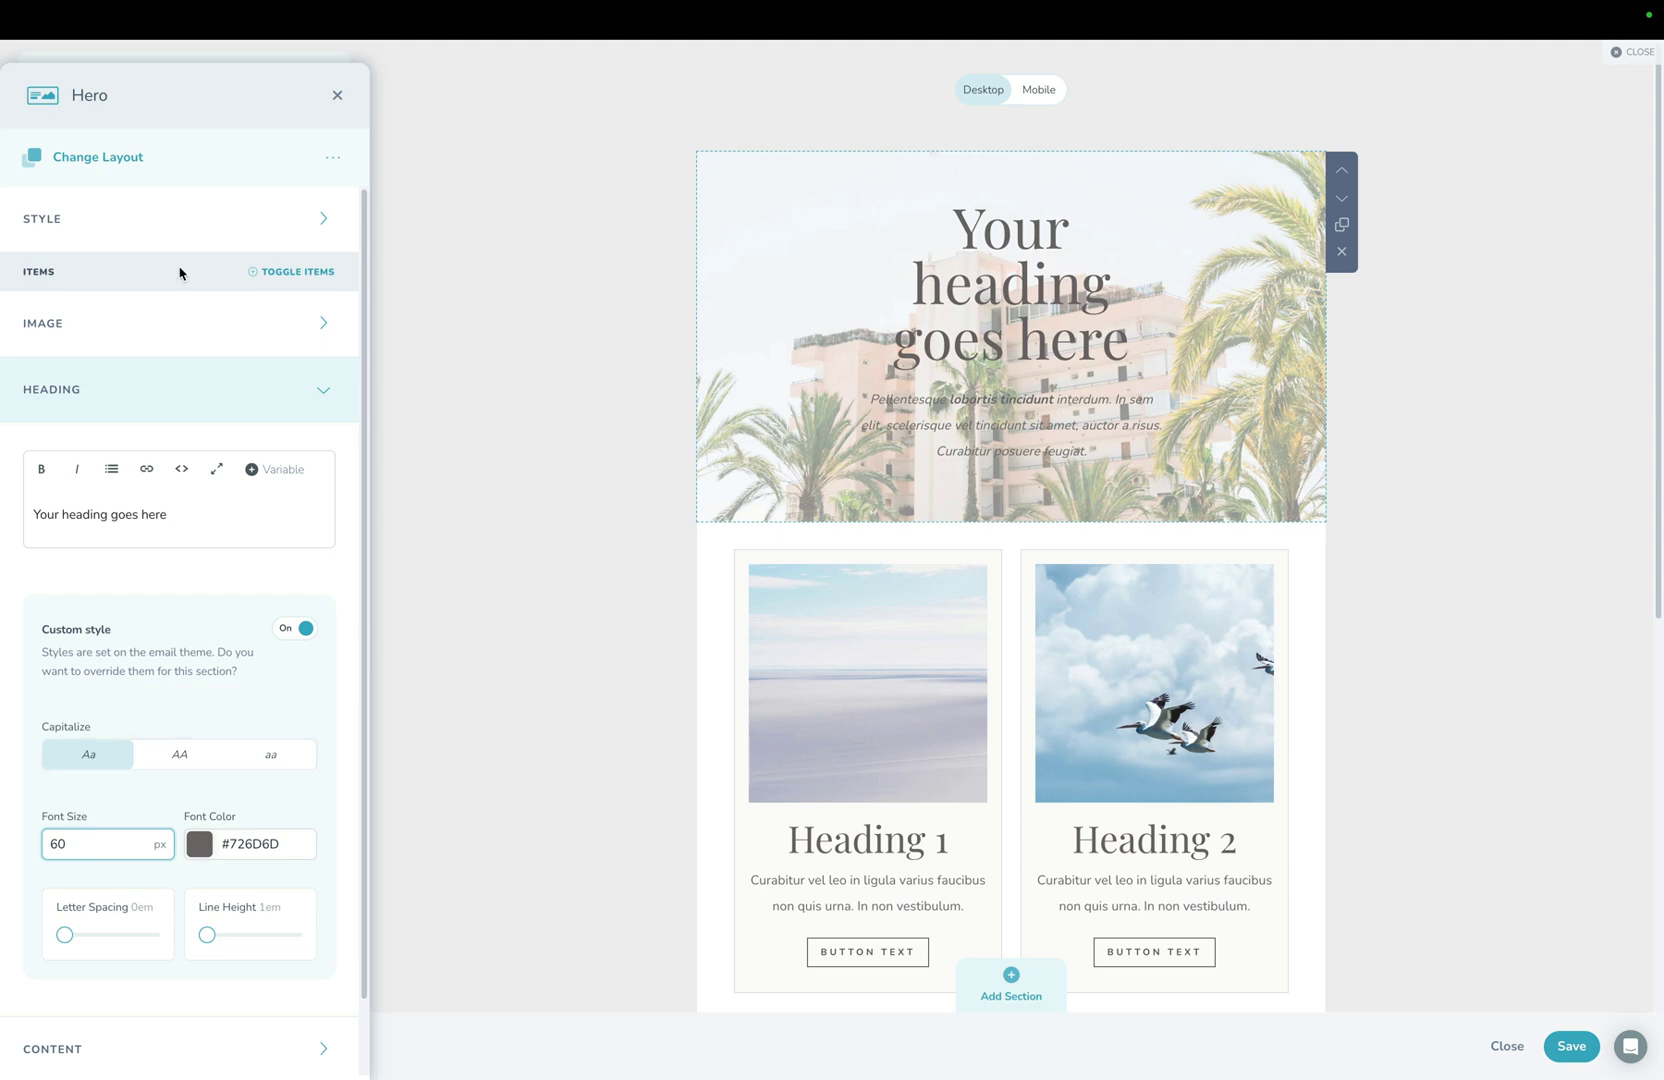
left_click(122, 389)
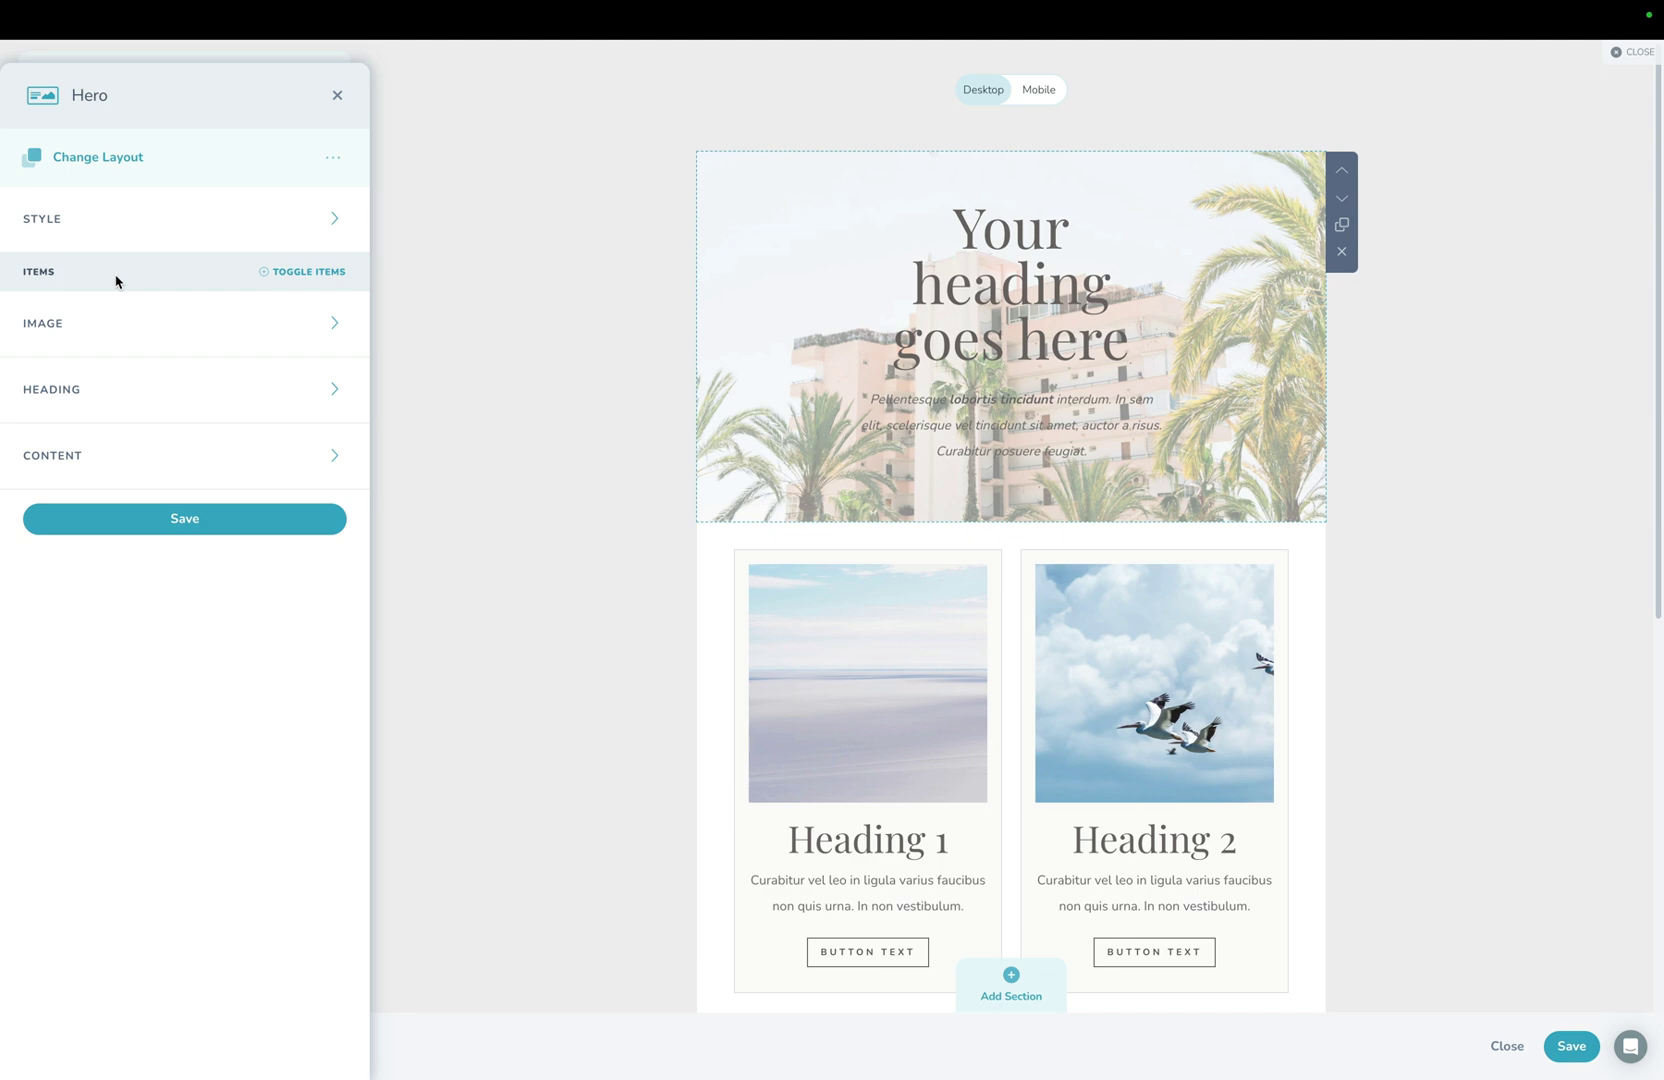
Raise the hero background overlay opacity to 80% and save the section.
left_click(134, 230)
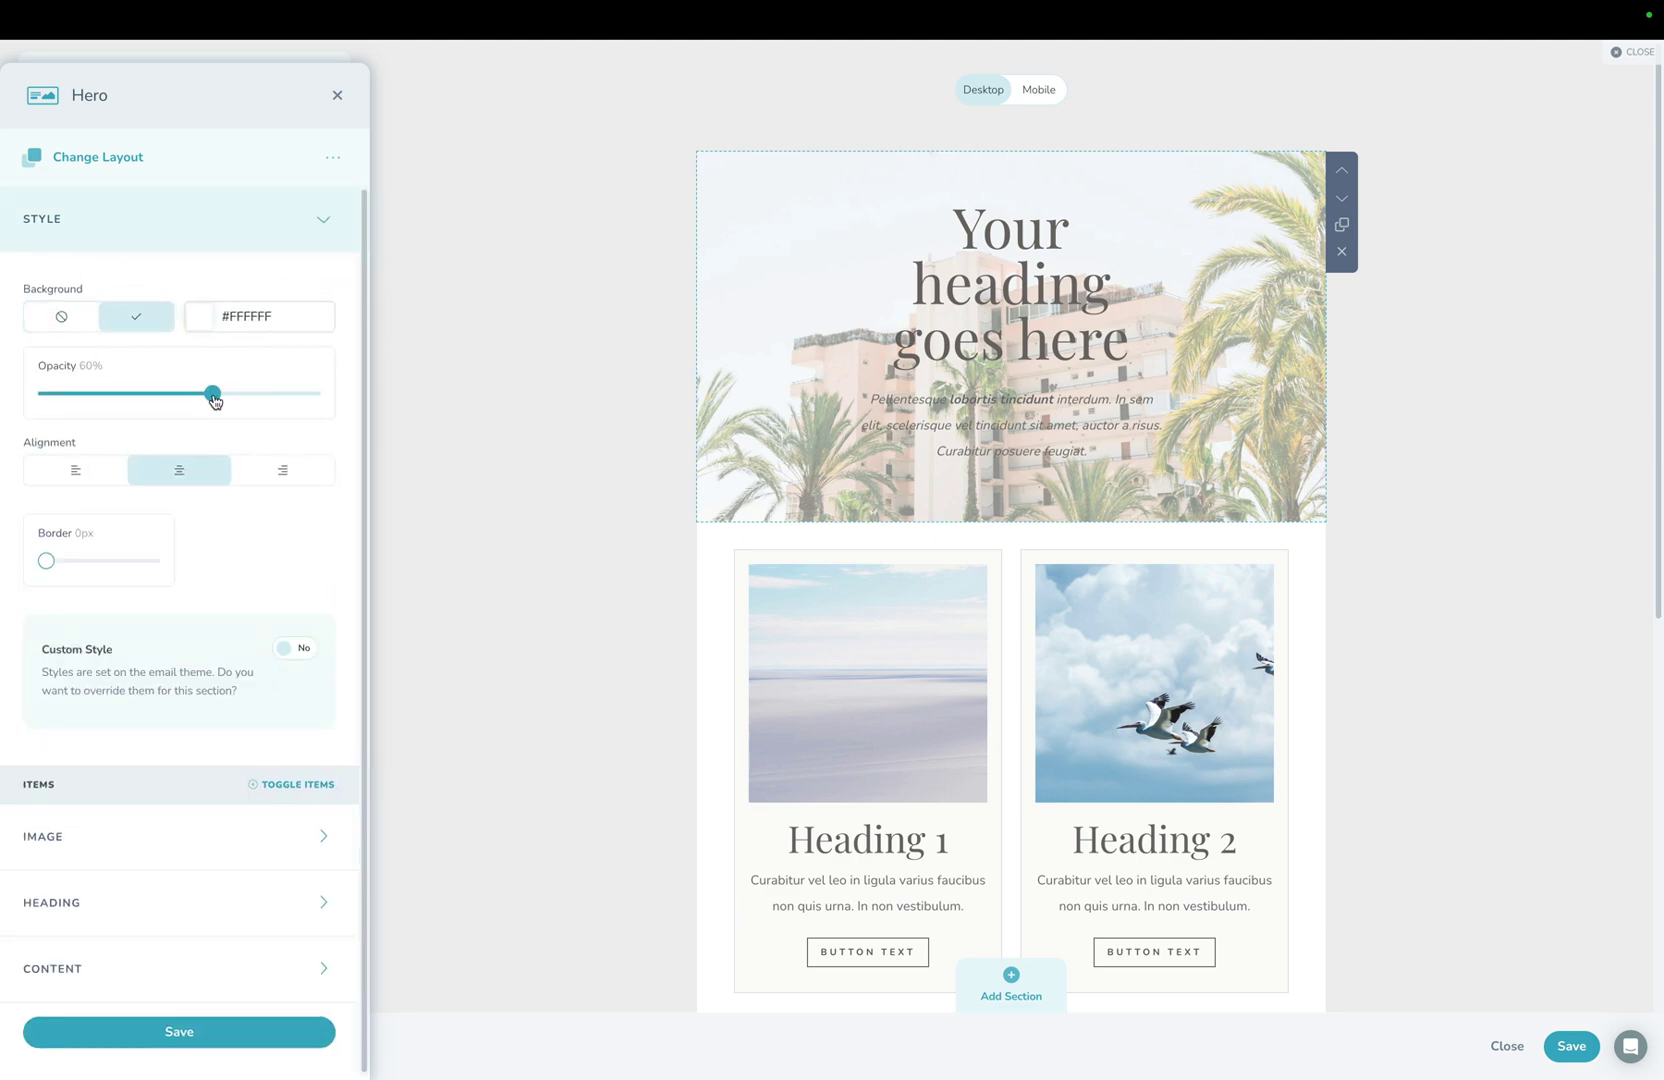
left_click_drag(212, 393, 260, 395)
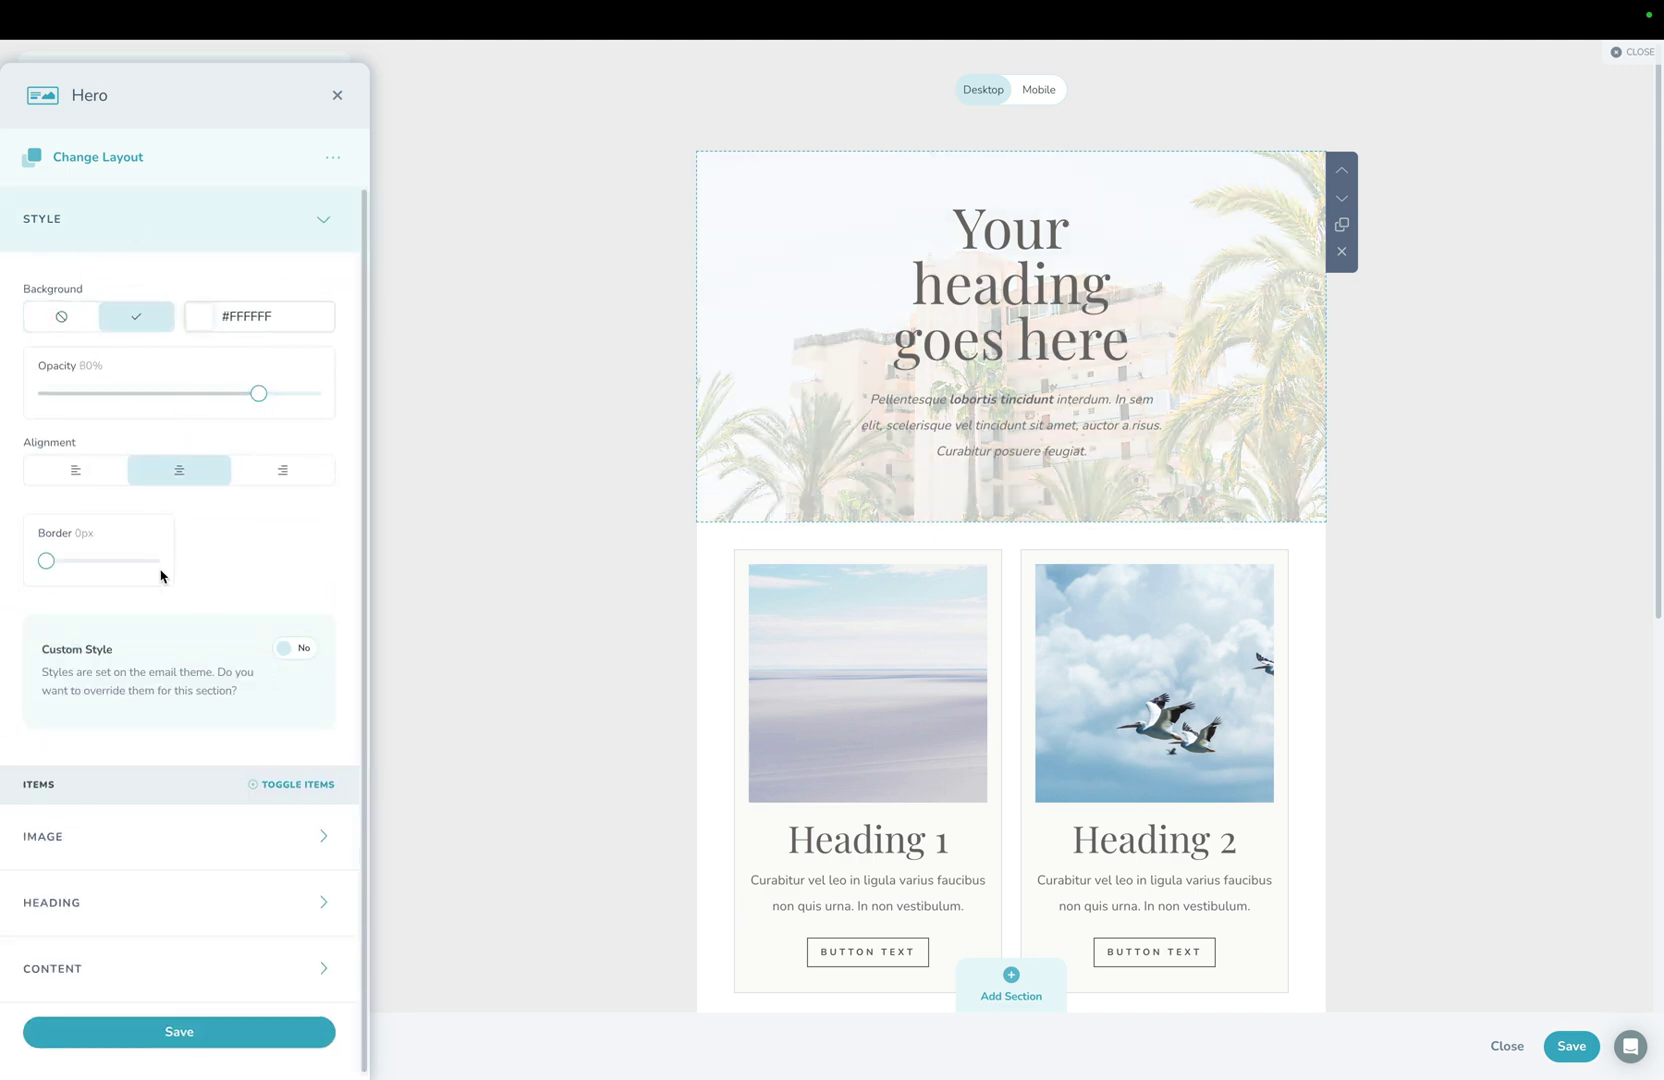
left_click(192, 1028)
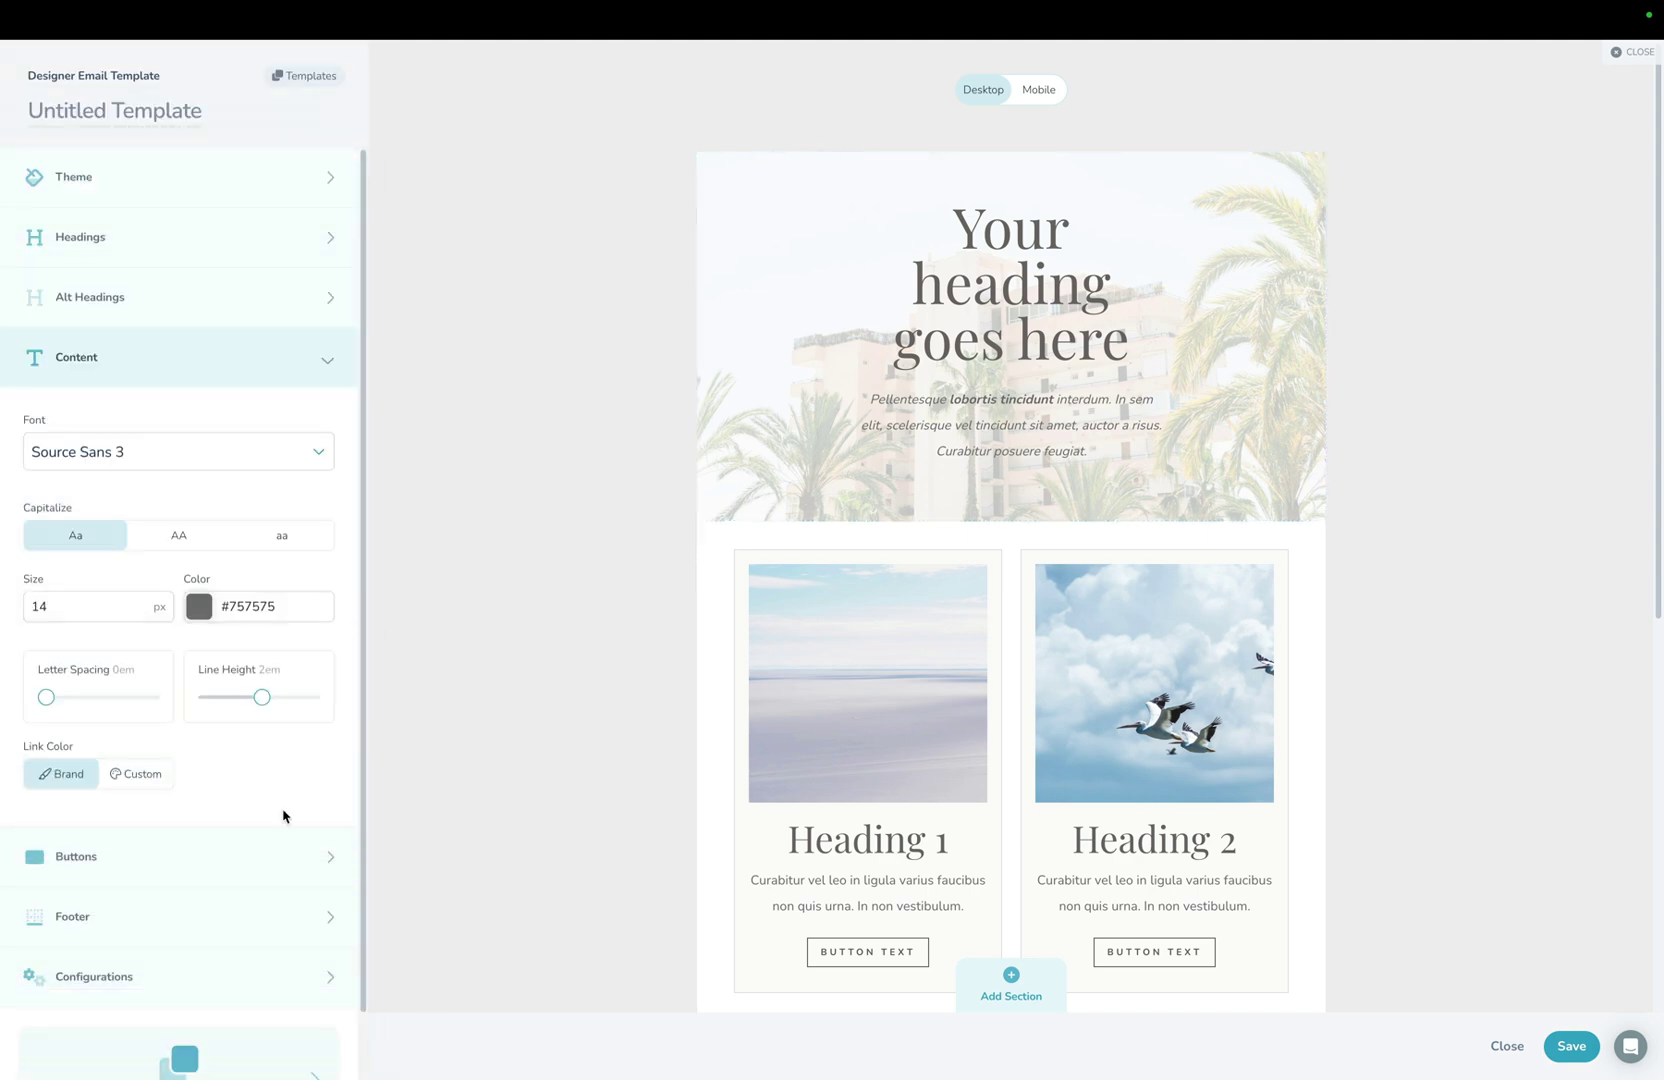
left_click(216, 359)
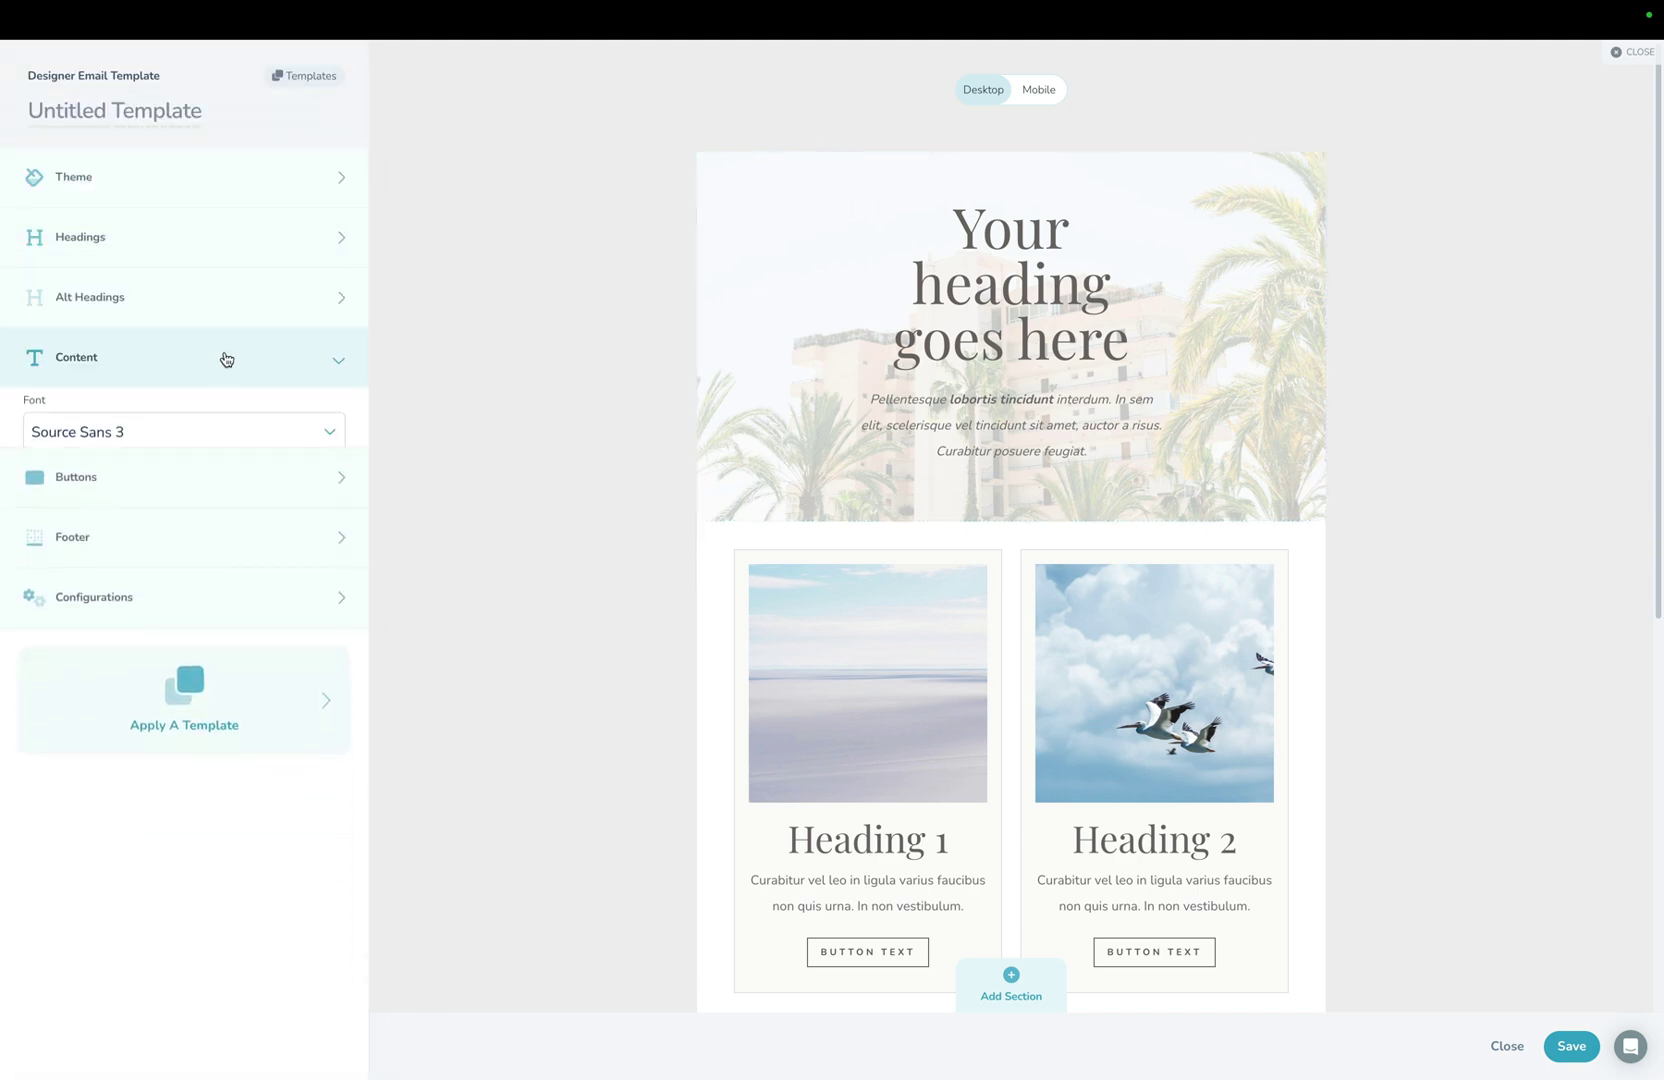
left_click(1036, 92)
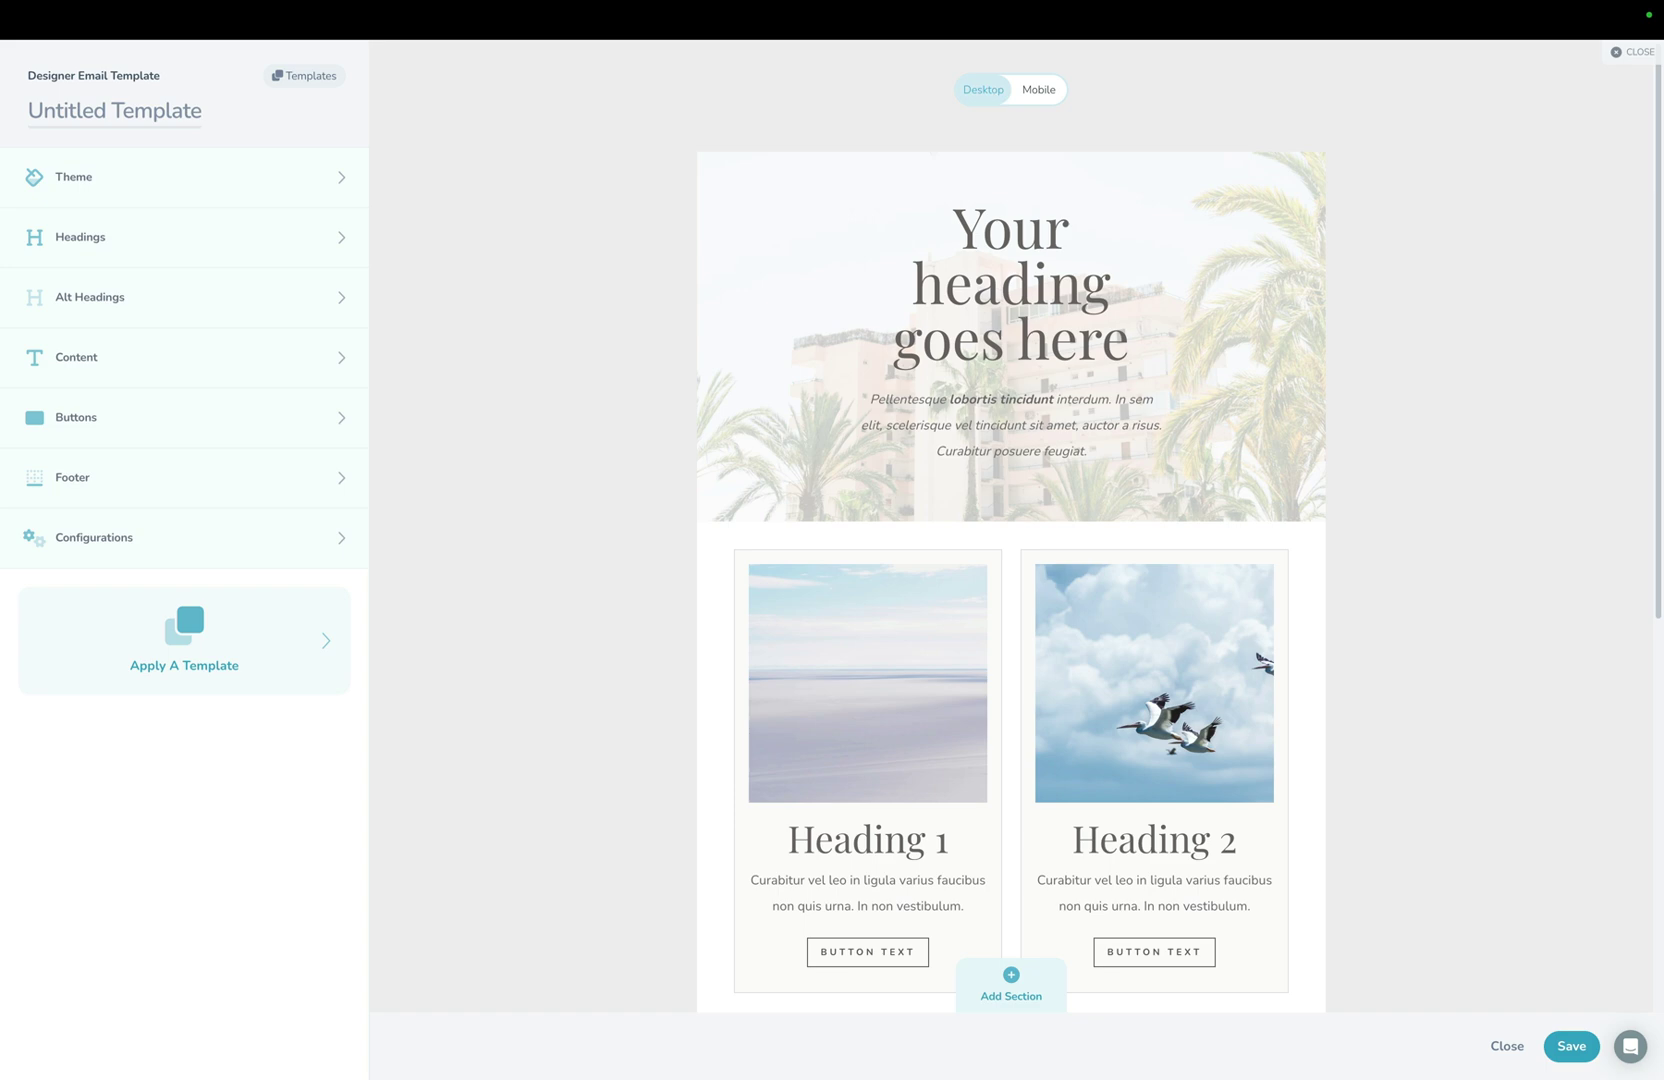
left_click(1035, 95)
scroll(1036, 386, "down", 9)
scroll(1036, 387, "down", 2)
scroll(1036, 387, "up", 10)
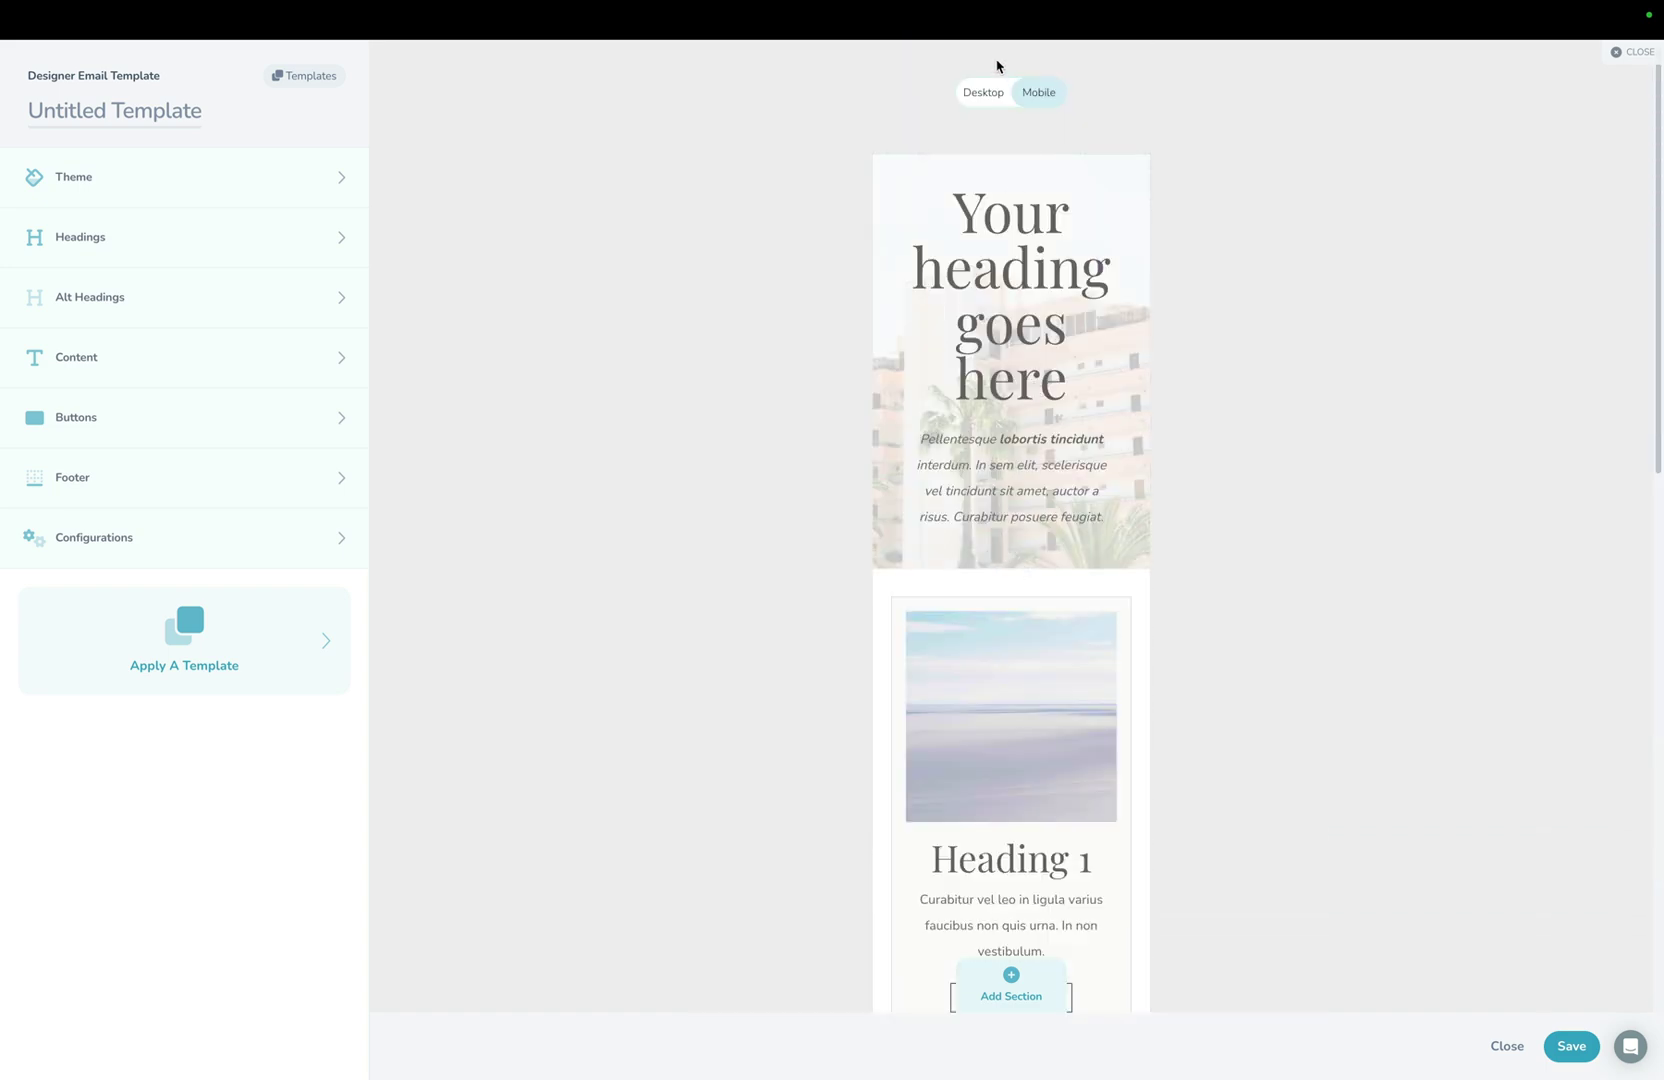
left_click(984, 95)
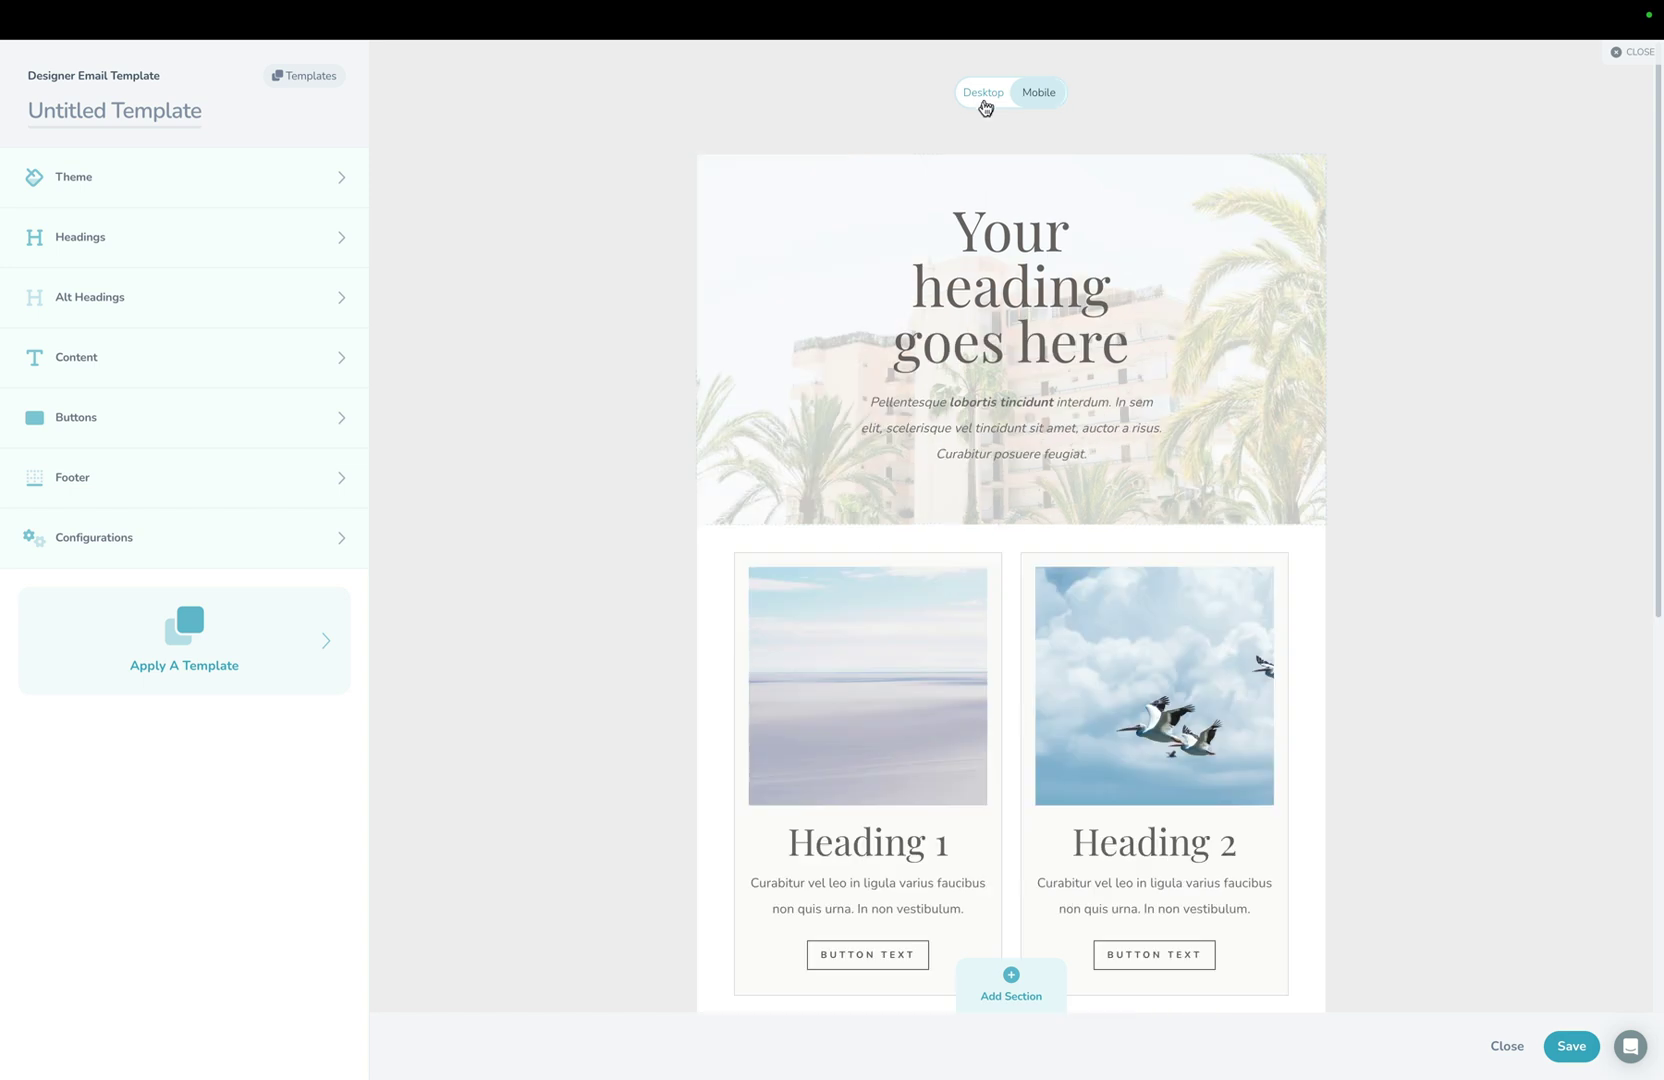
left_click(1036, 95)
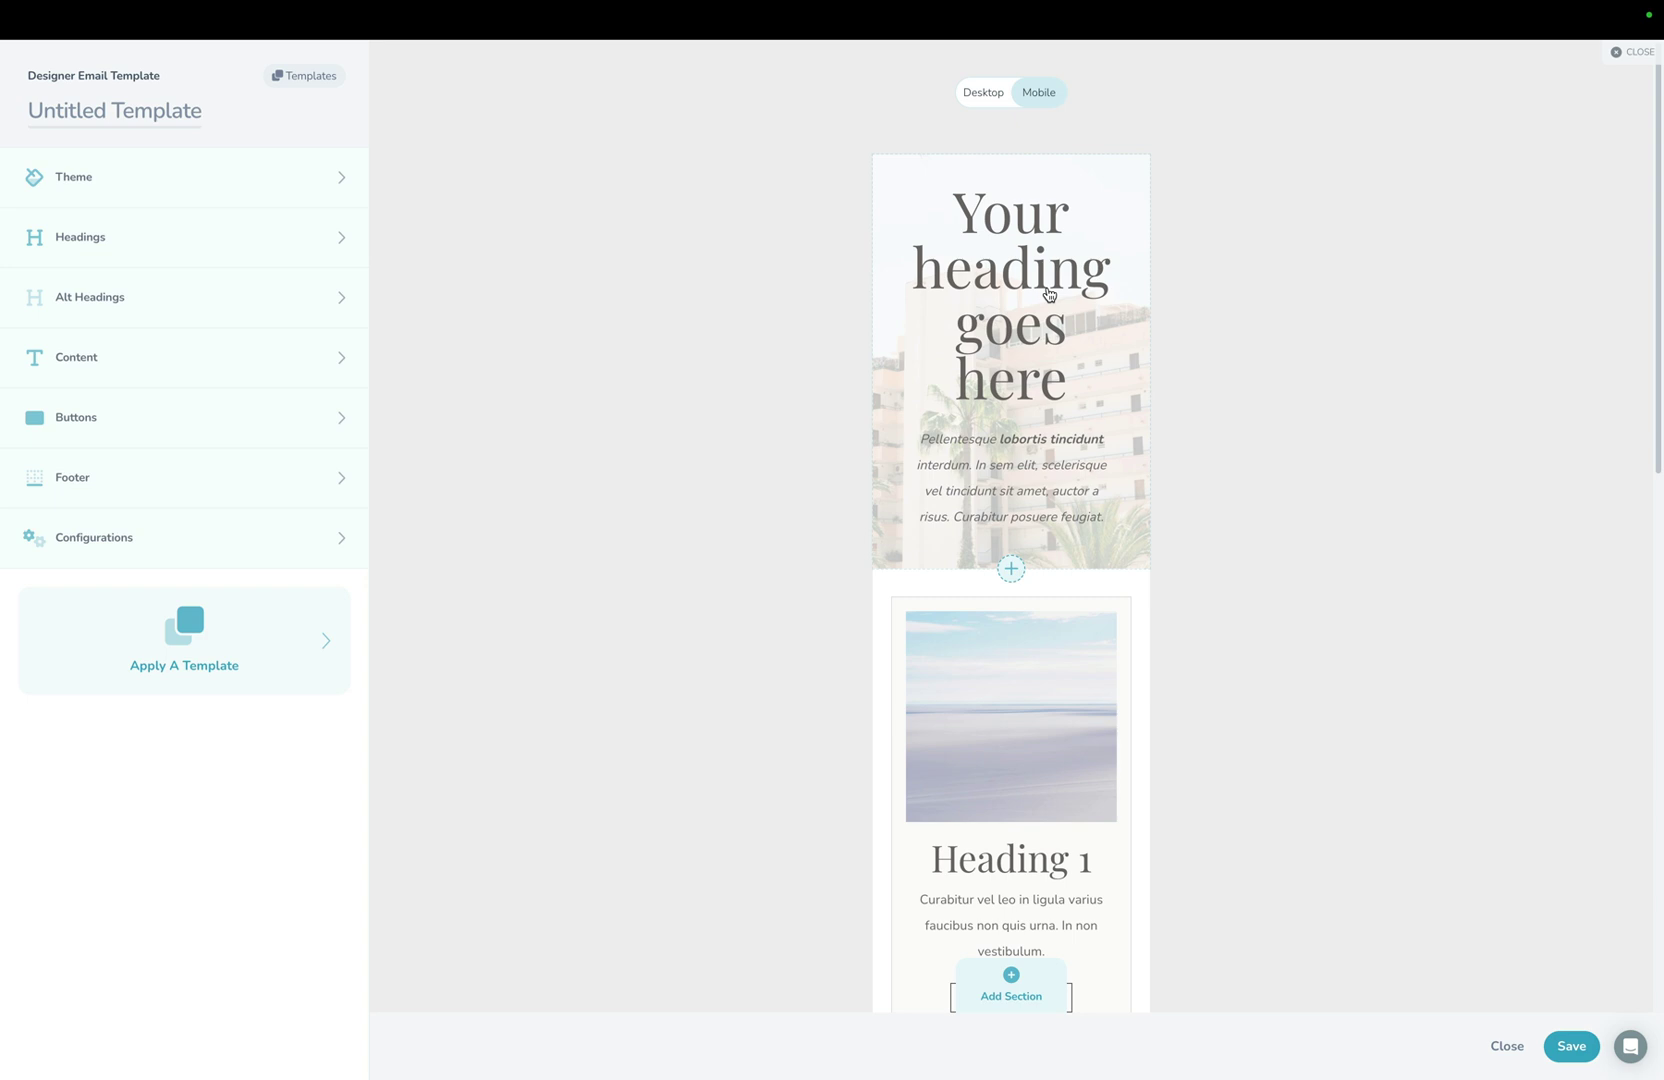
left_click(990, 97)
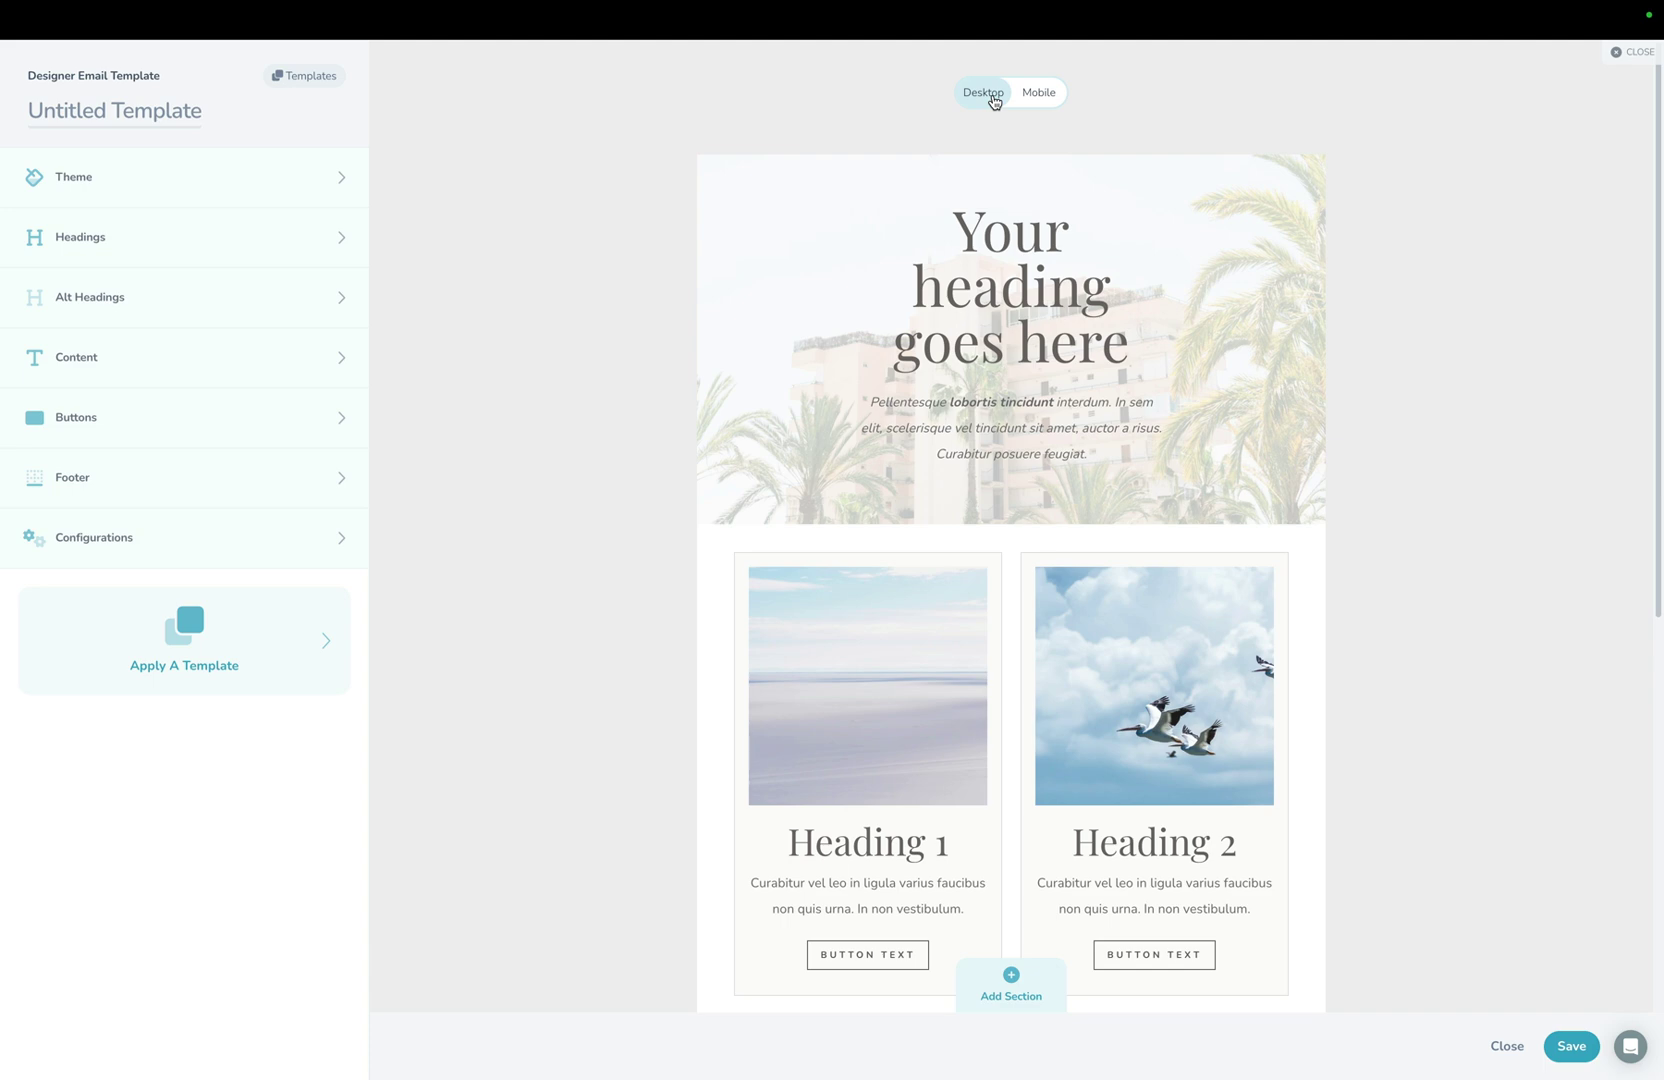
scroll(1010, 520, "down", 7)
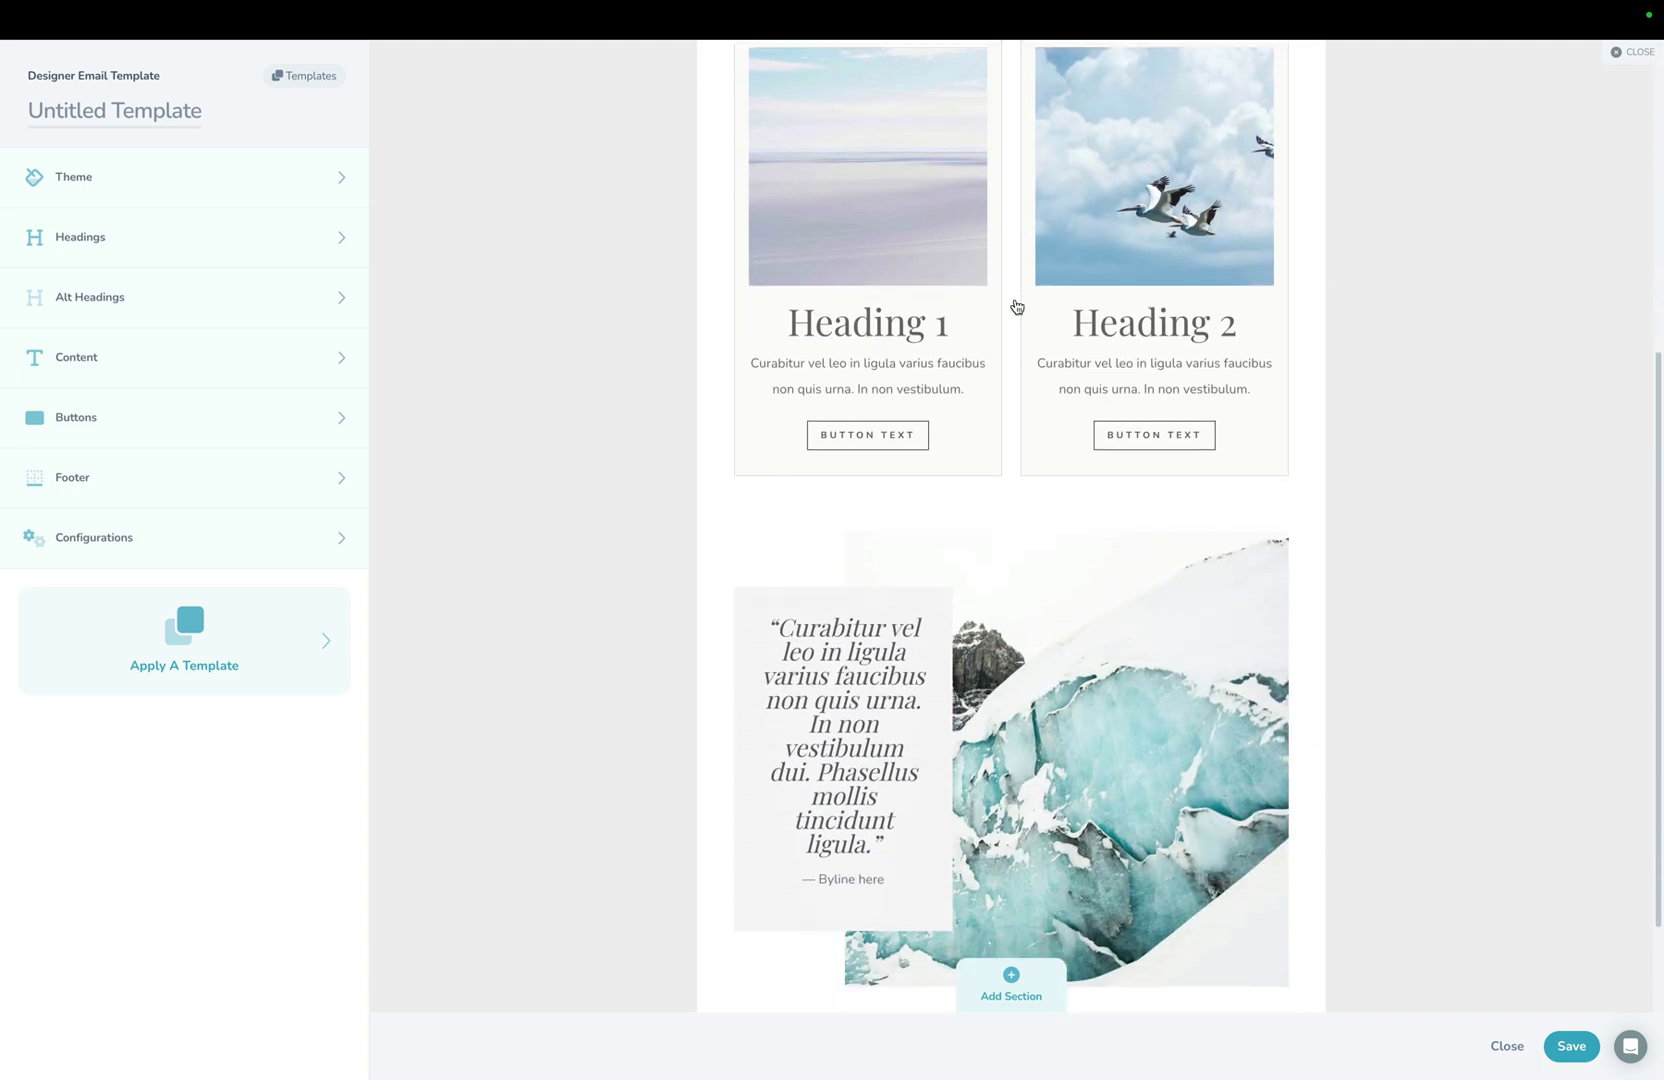
scroll(1018, 306, "up", 7)
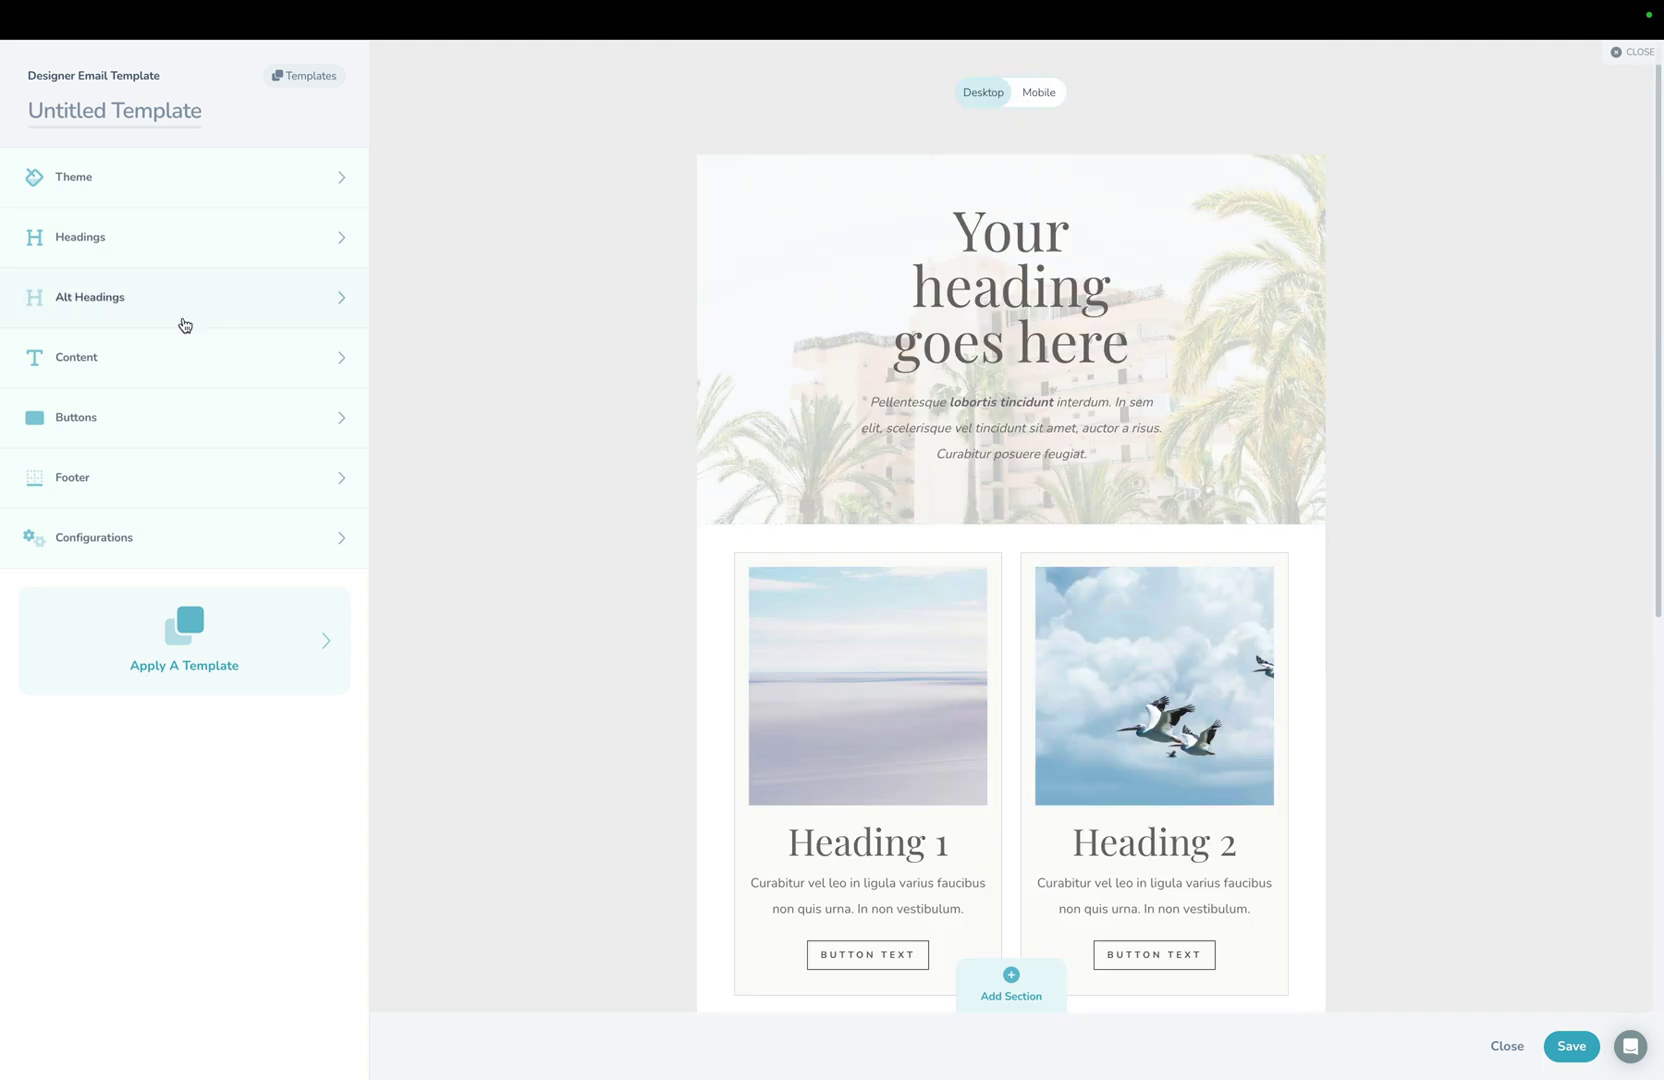